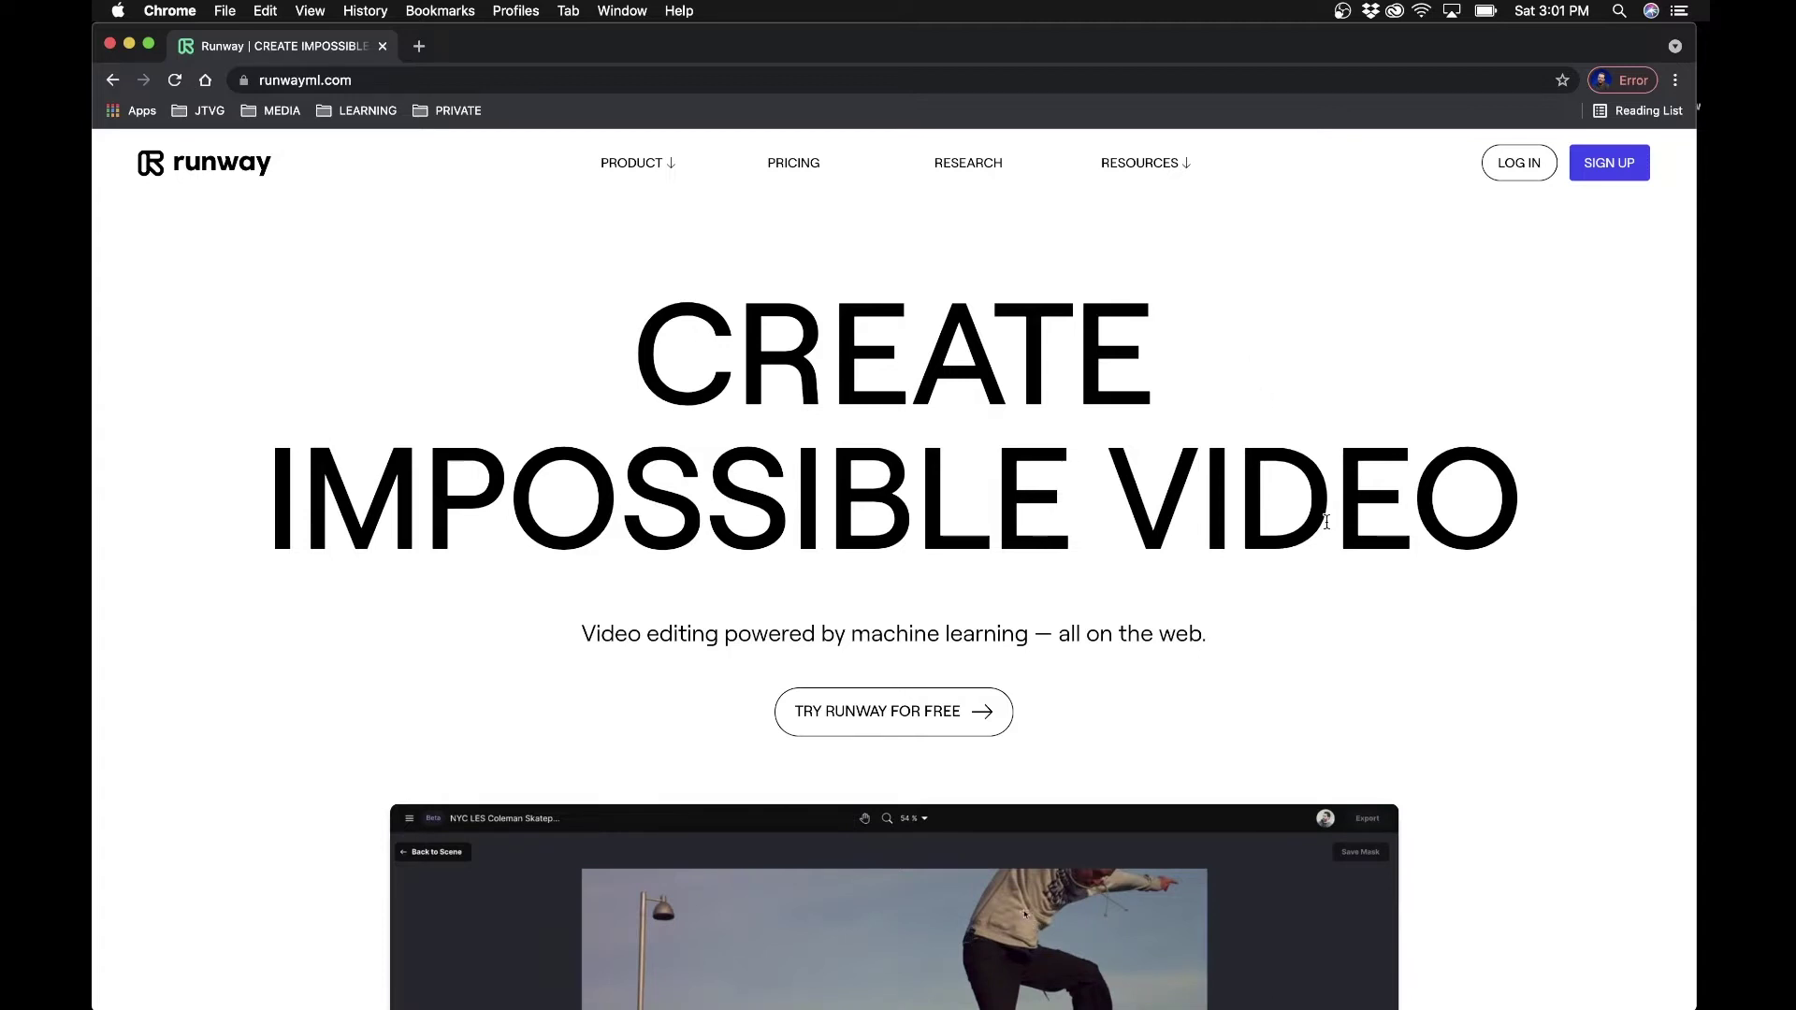
scroll(1326, 521, down, 3)
scroll(1326, 521, down, 5)
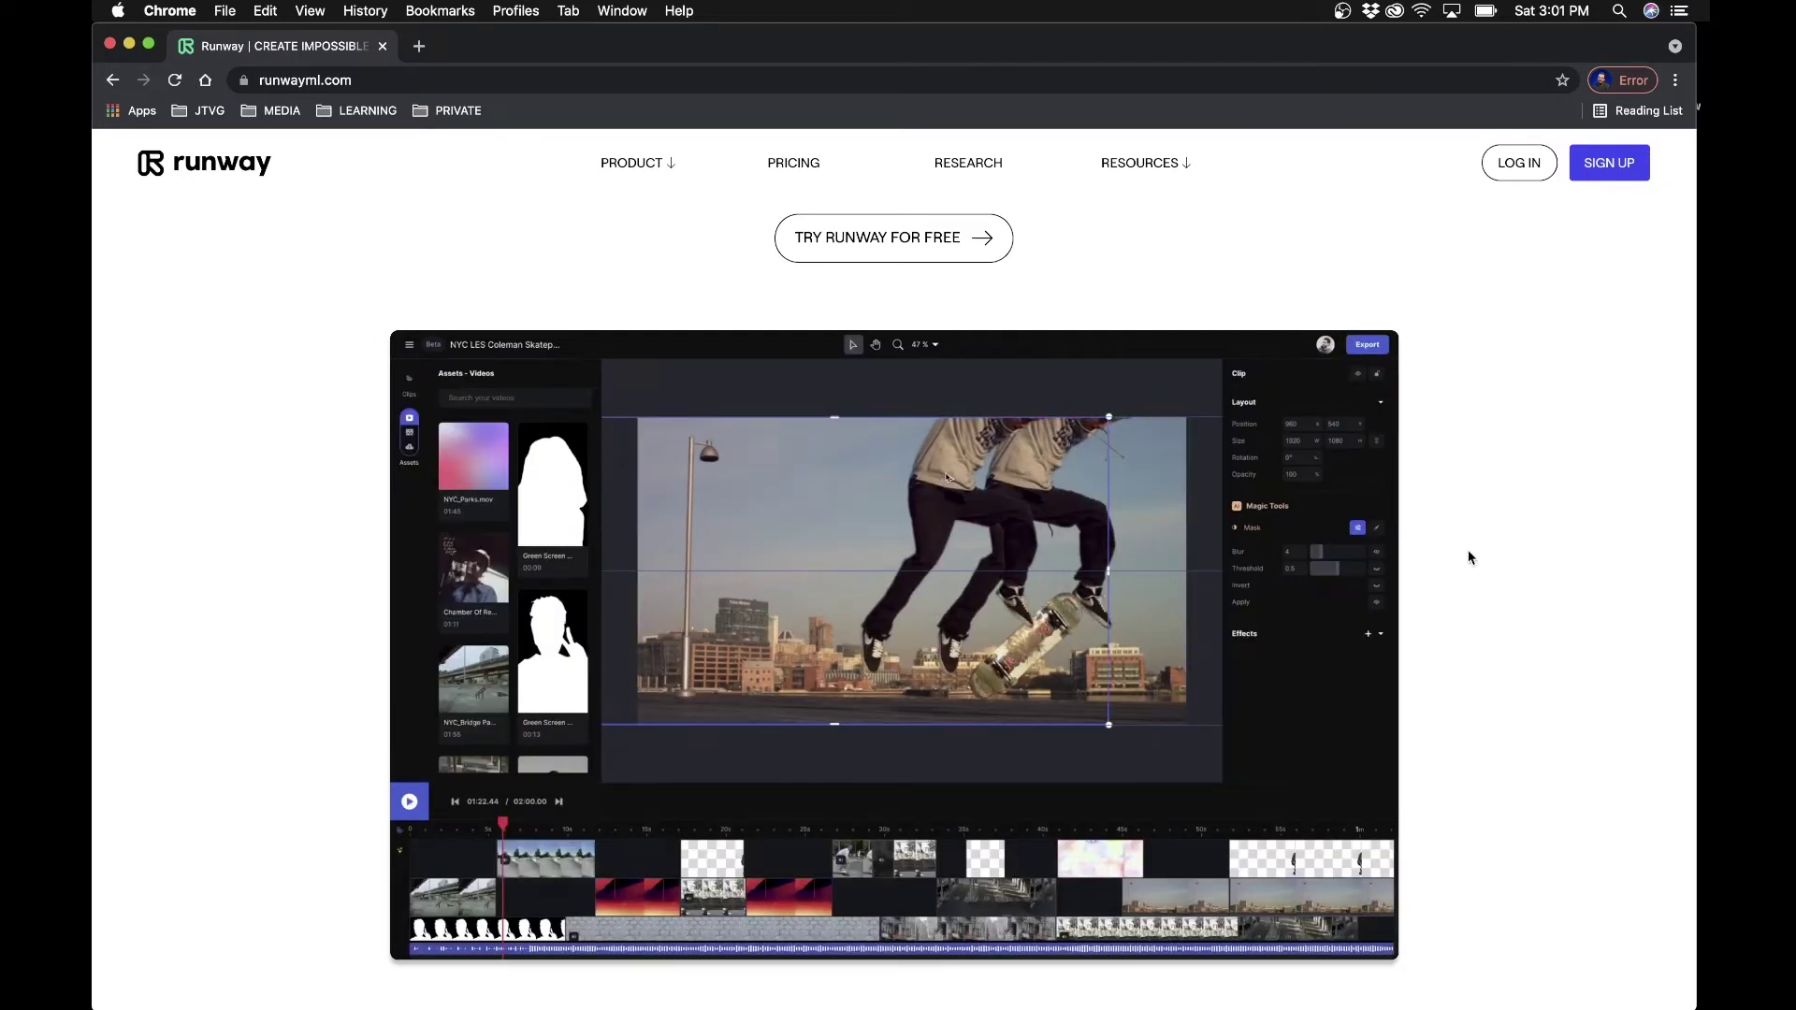
scroll(1468, 557, up, 3)
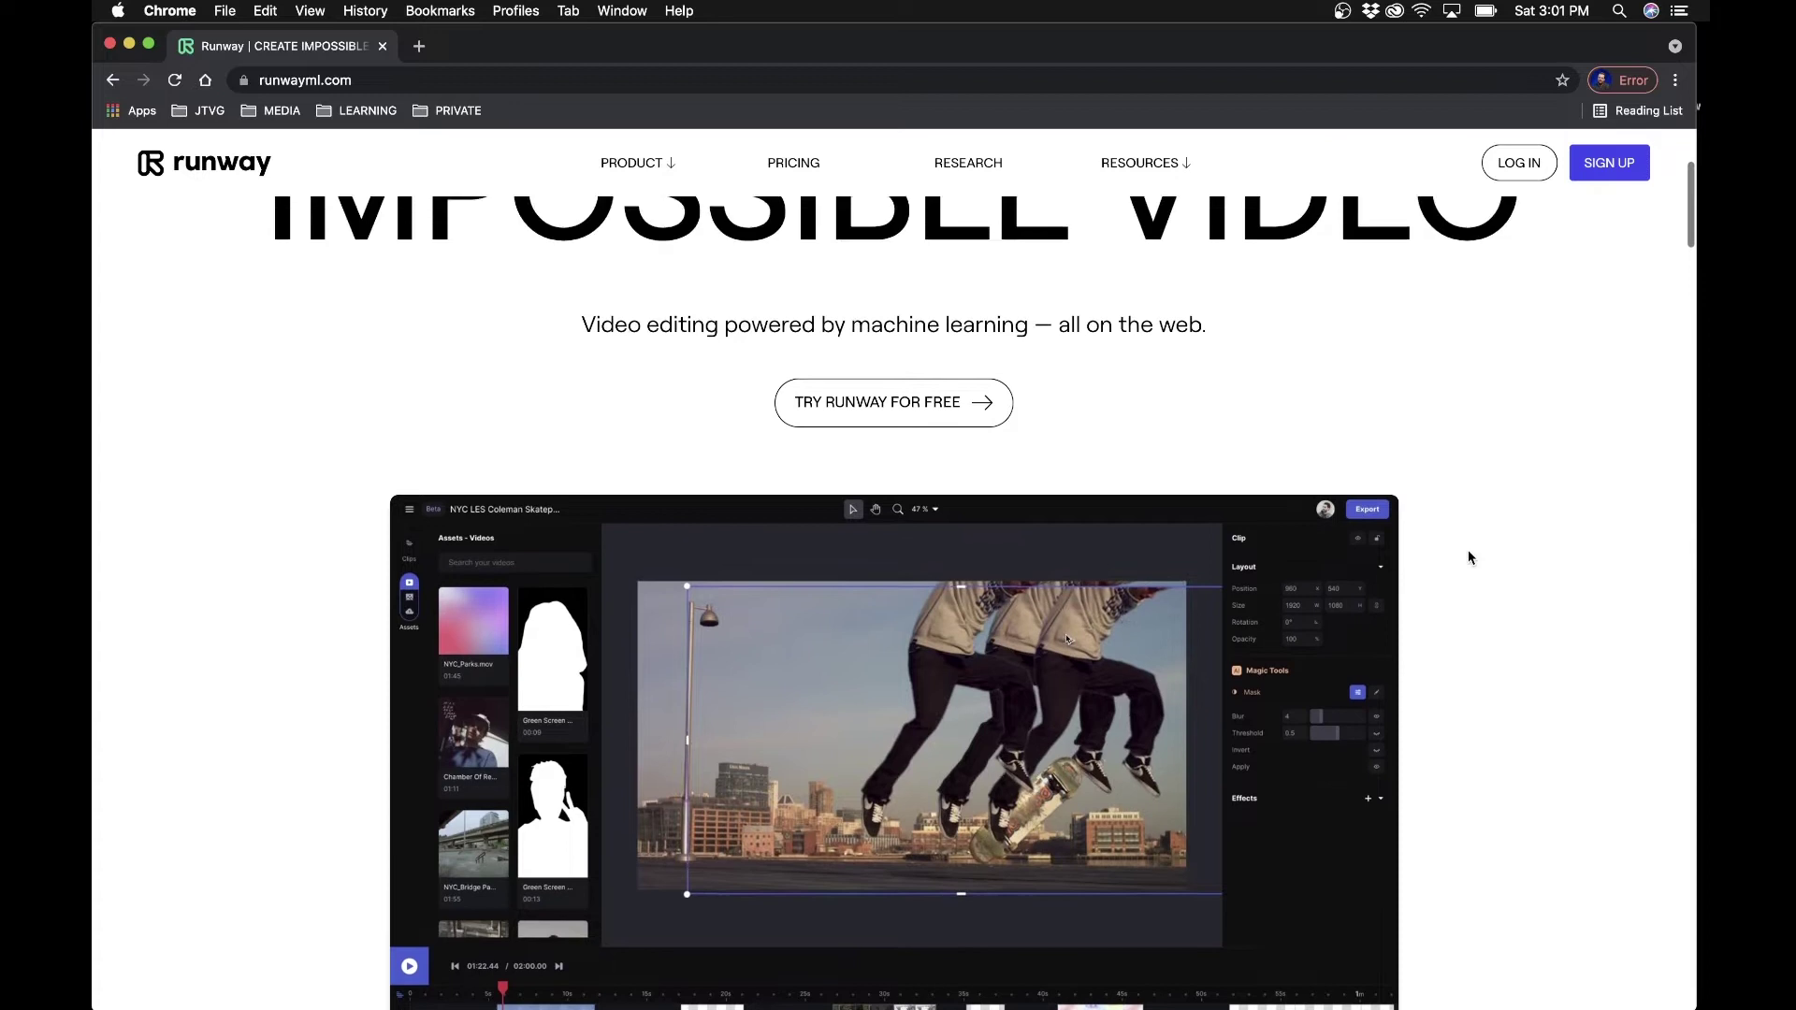
- Compare Runway's Annual and Monthly plan prices on the Pricing page, then go to sign in
click(791, 169)
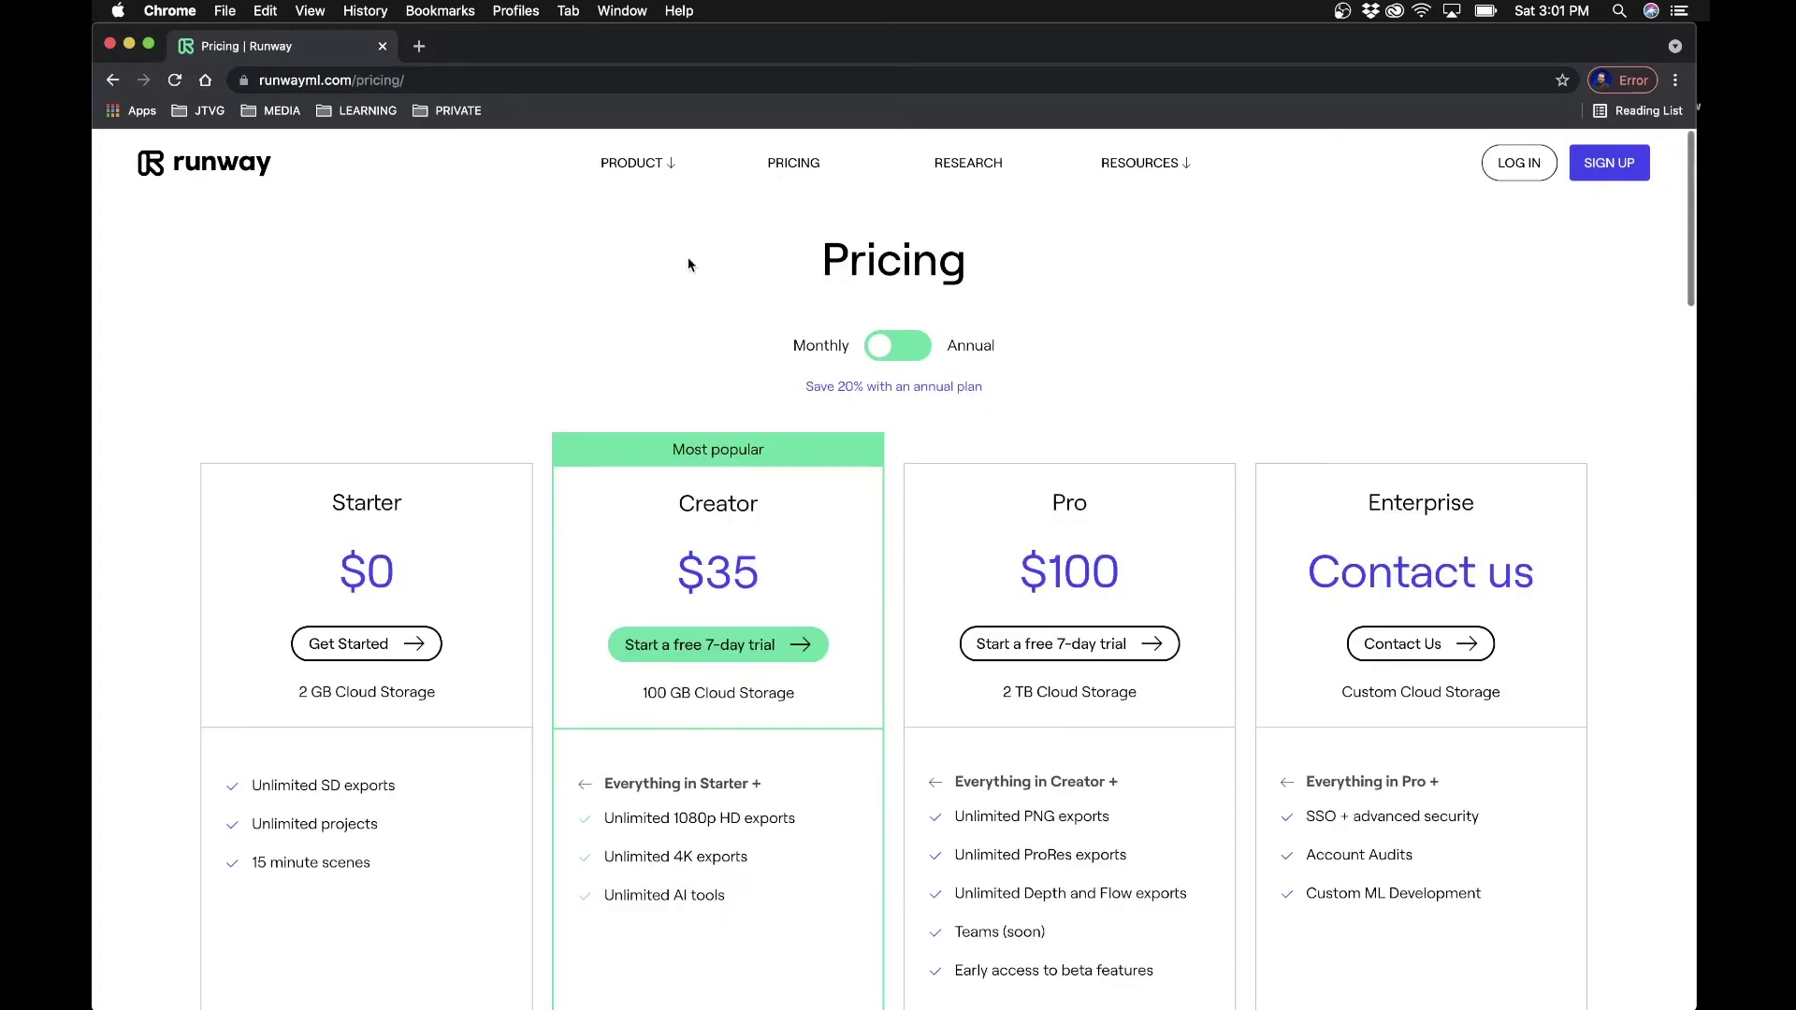
scroll(434, 363, down, 3)
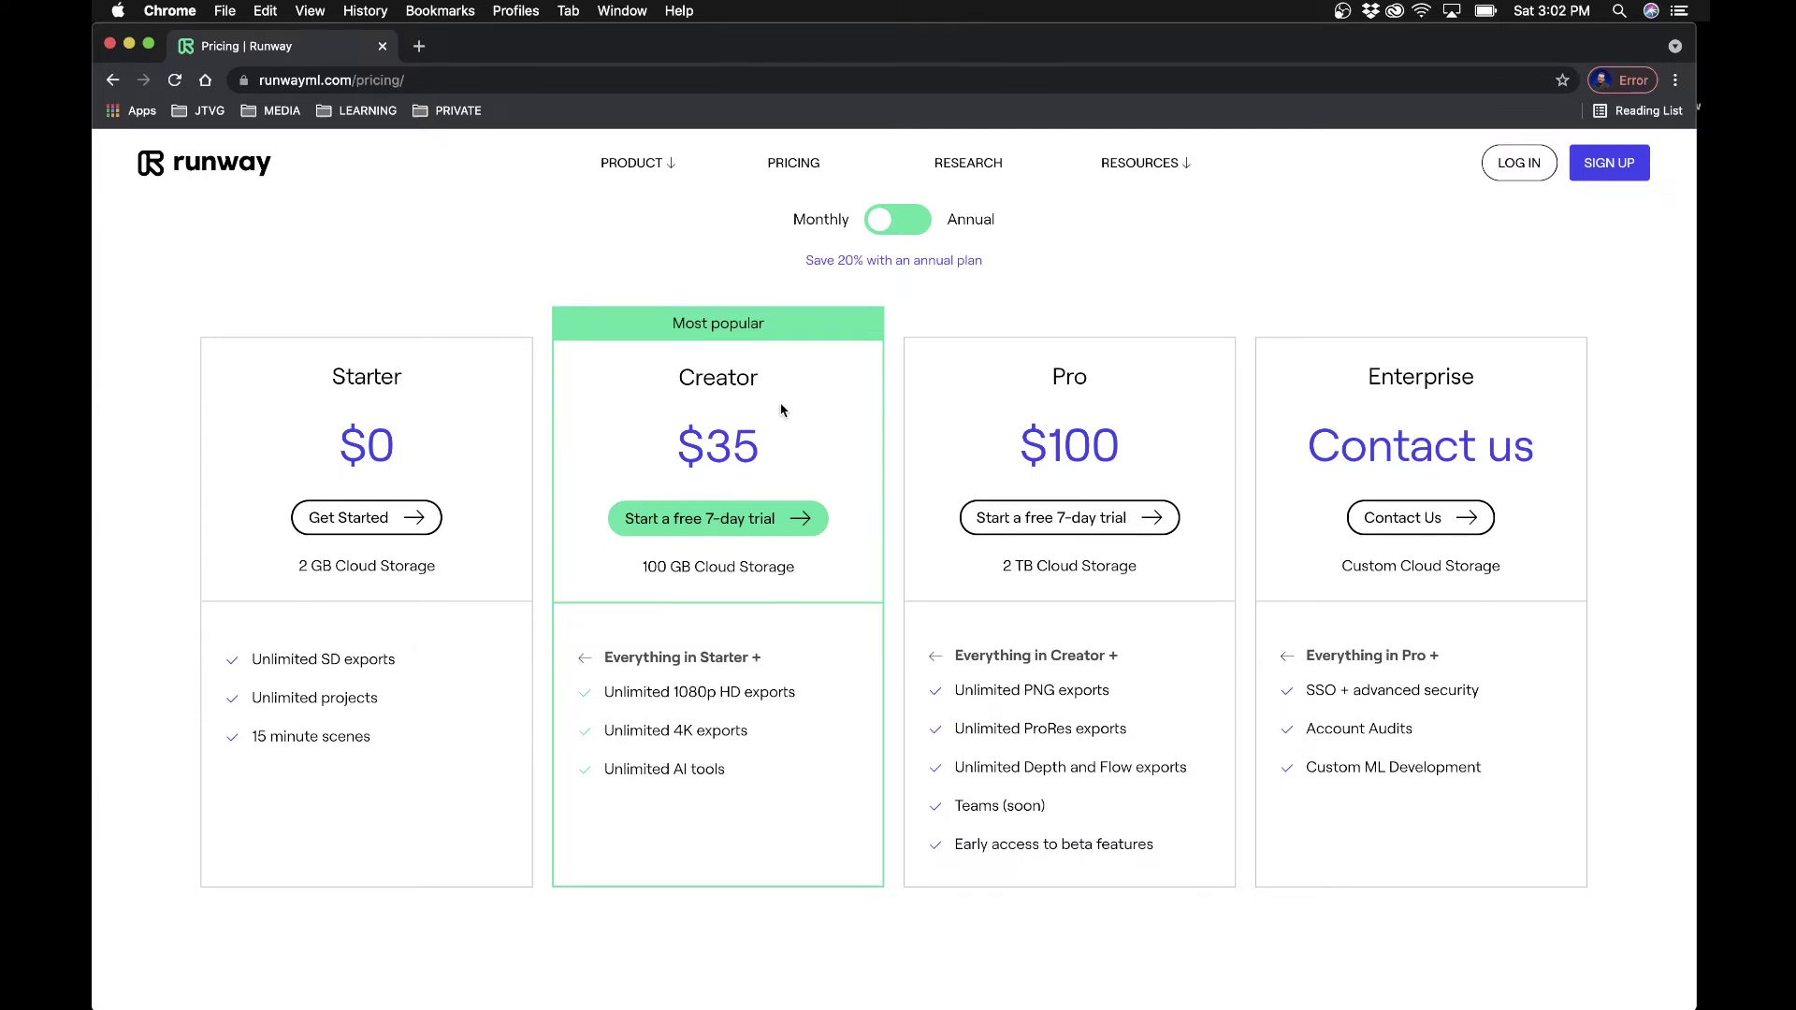
click(980, 229)
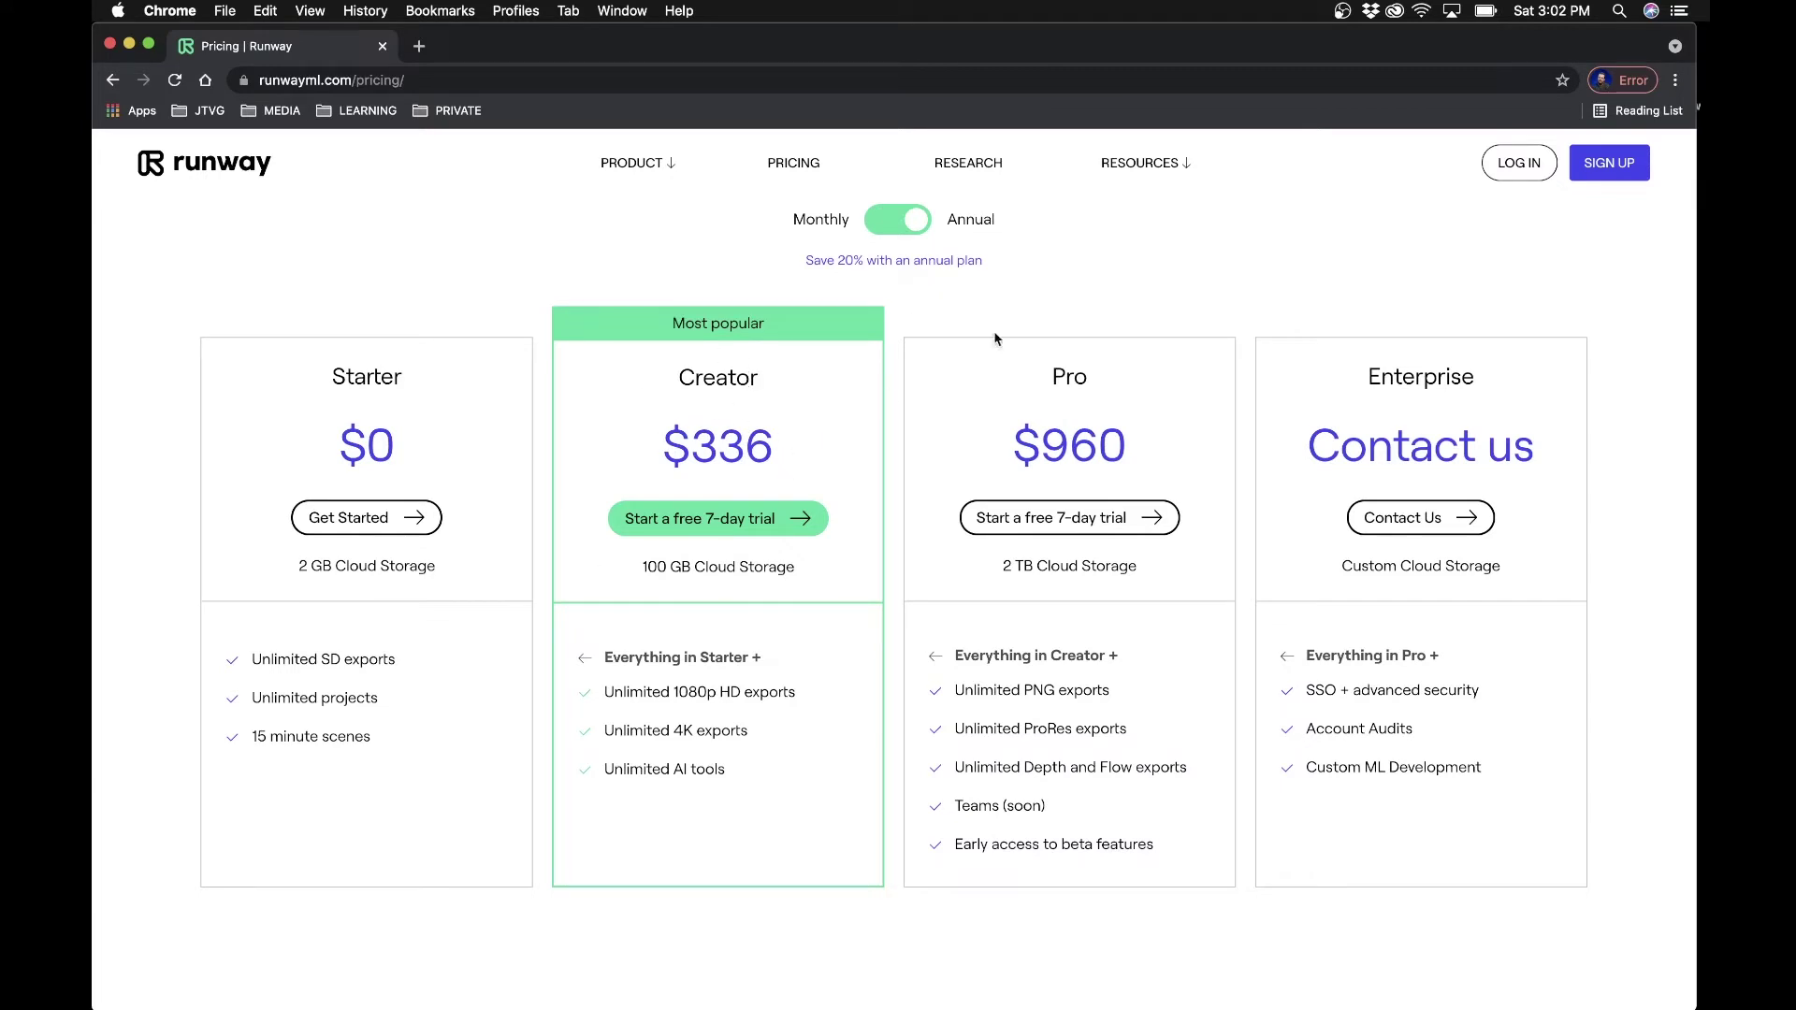
click(840, 214)
scroll(1143, 424, up, 3)
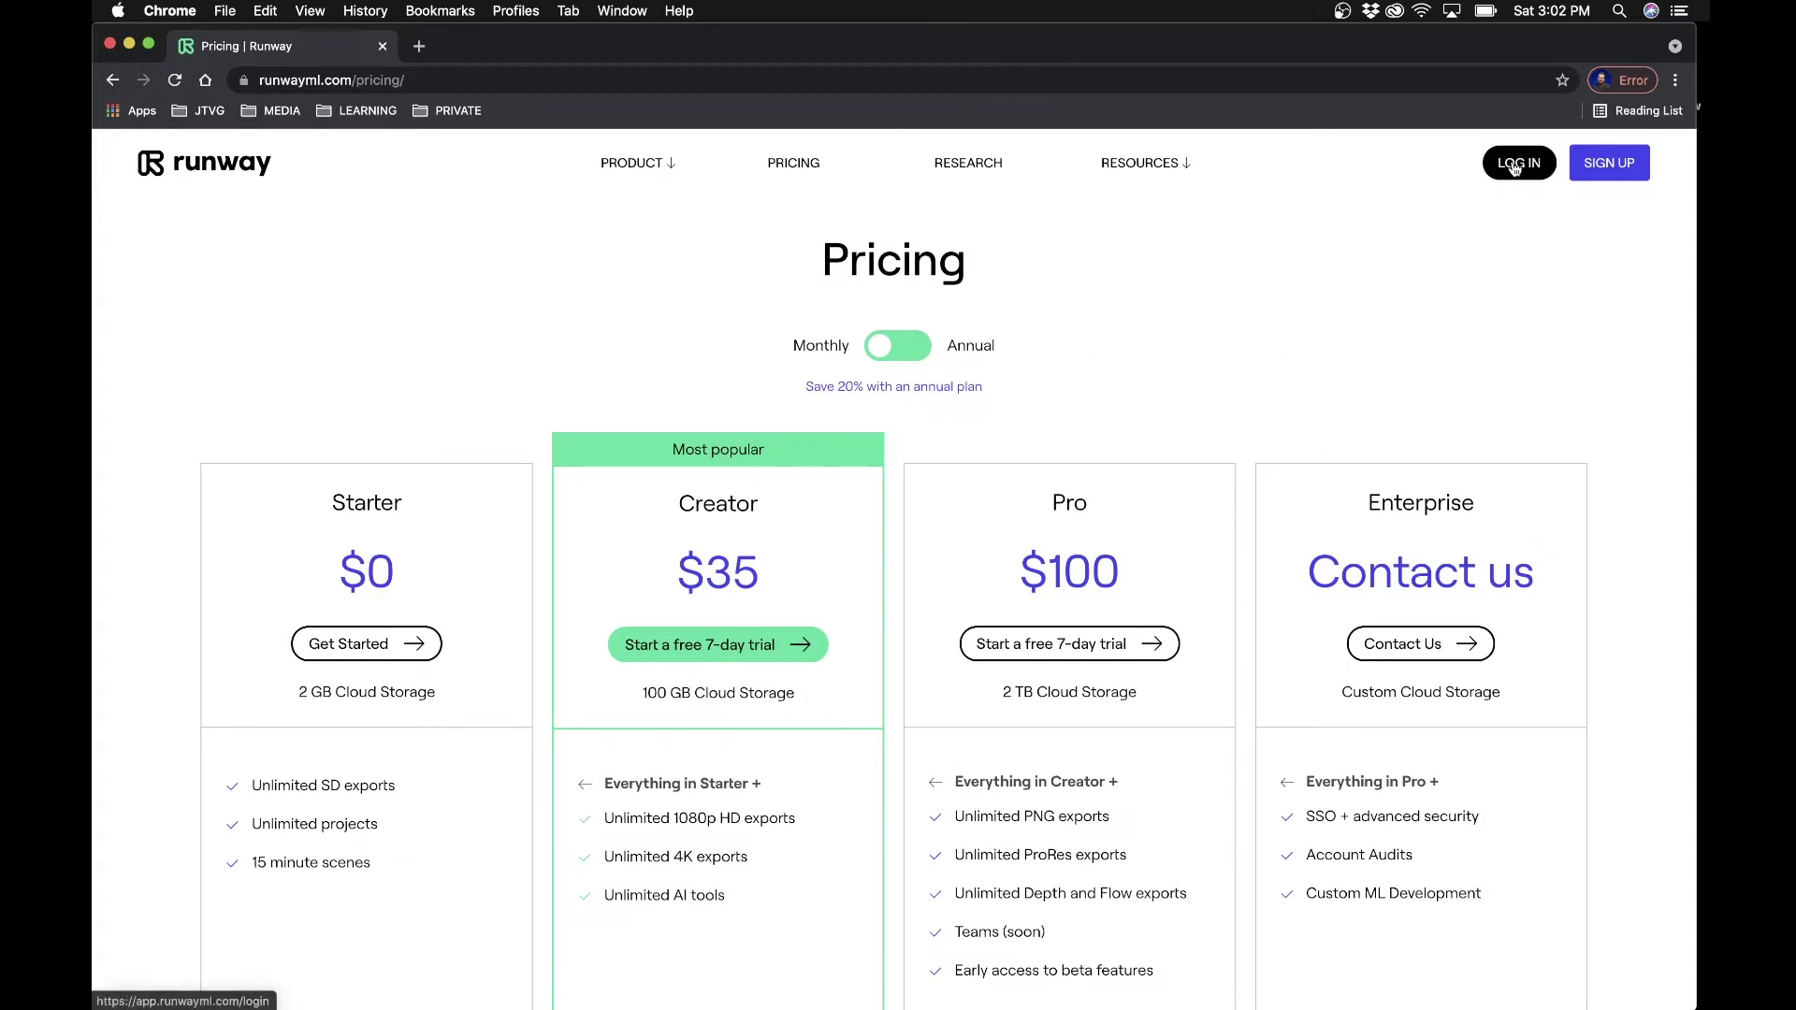
click(1605, 165)
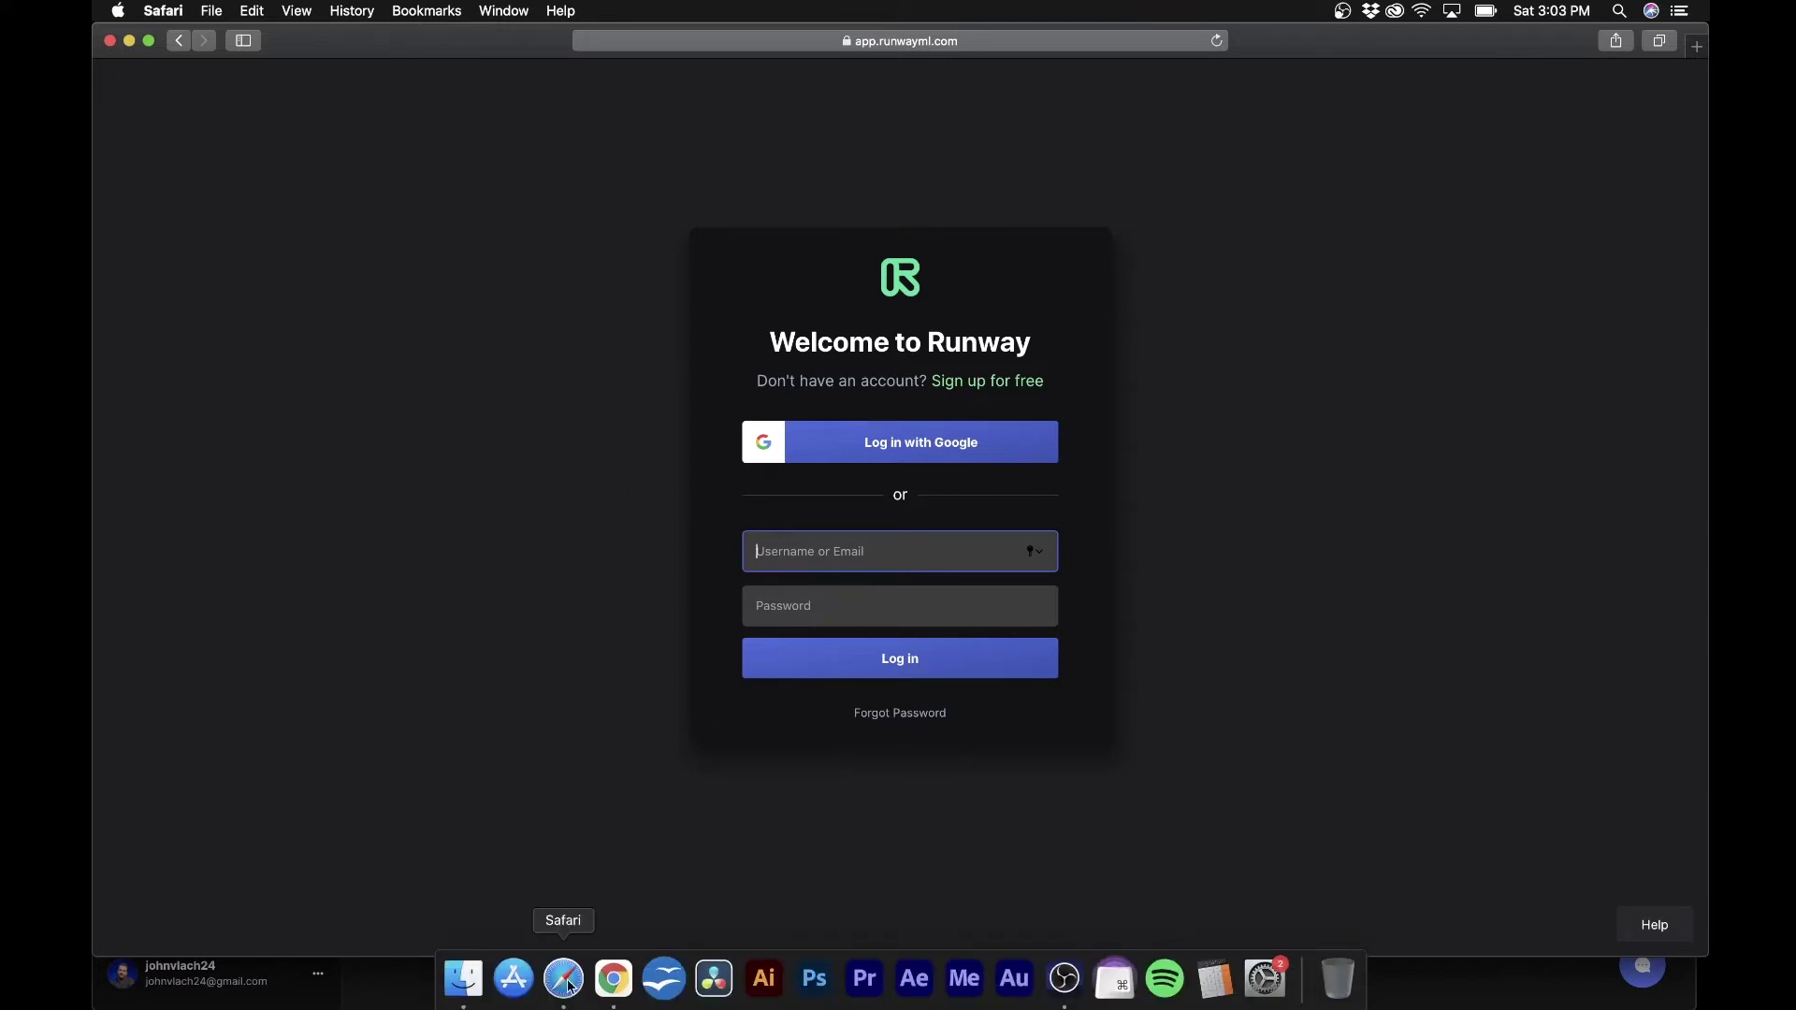
- Return to the Runway Projects page in the browser and create a new project
click(609, 974)
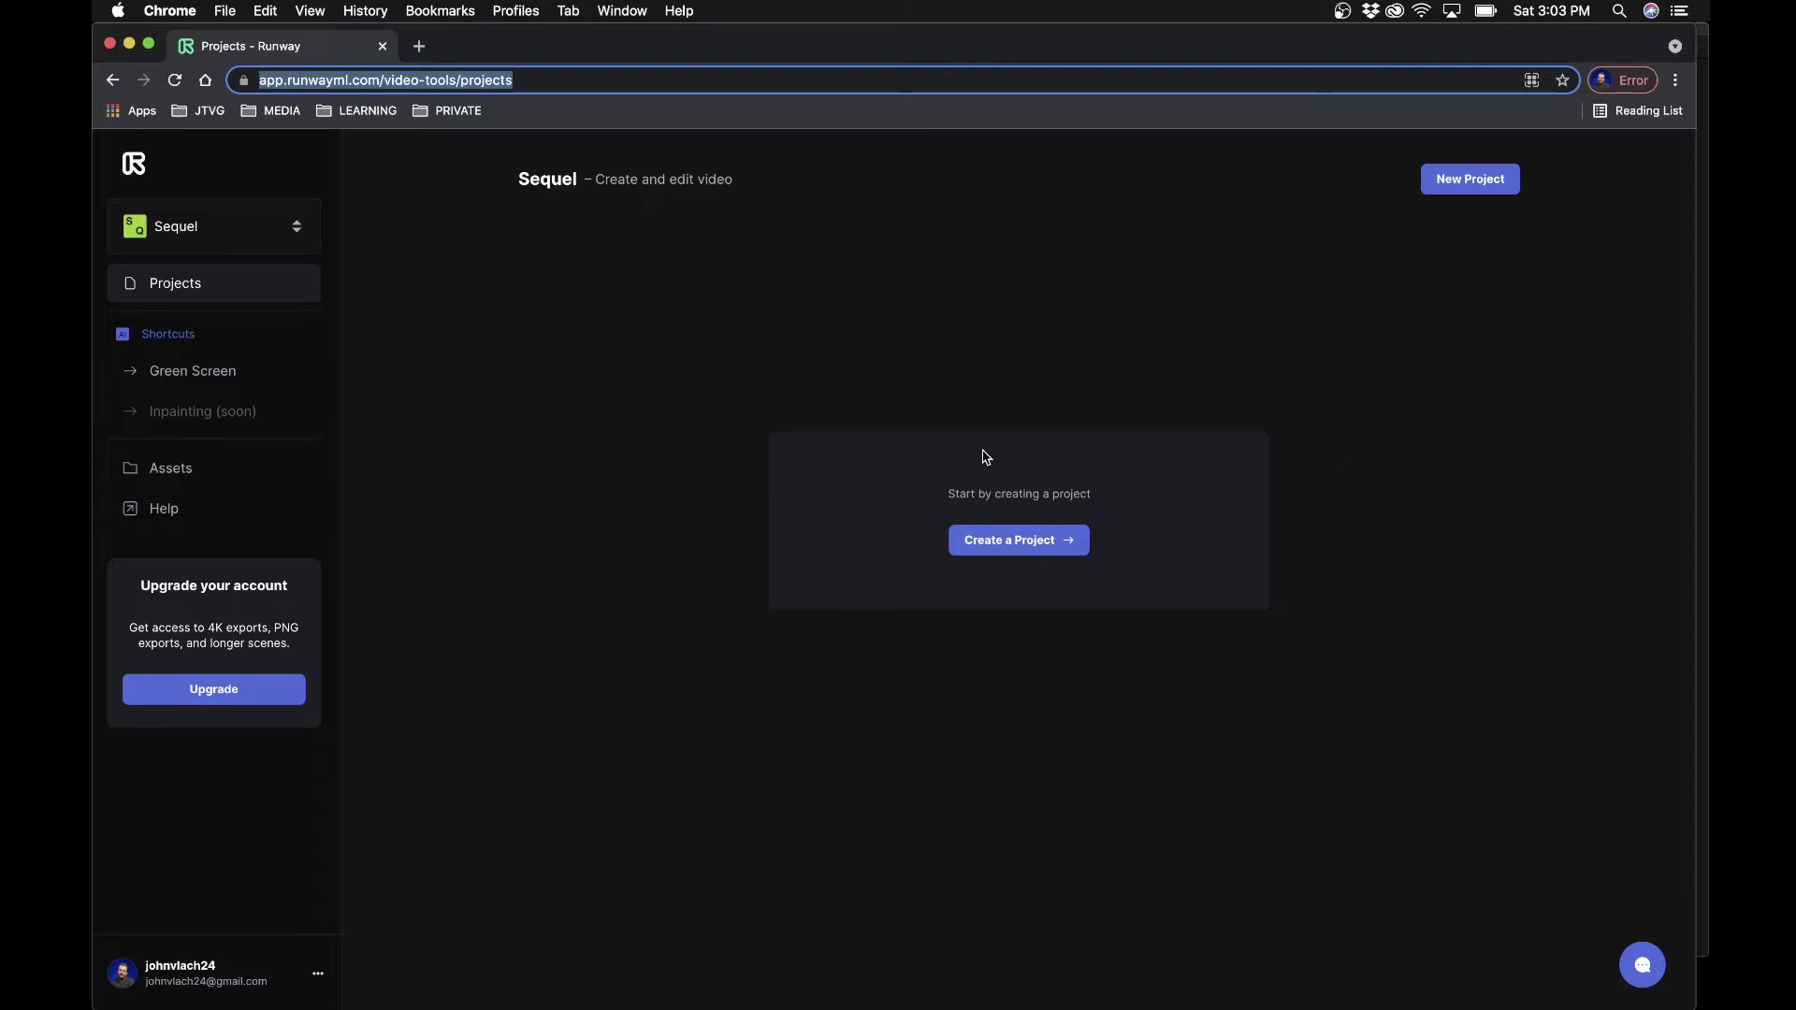
click(1025, 542)
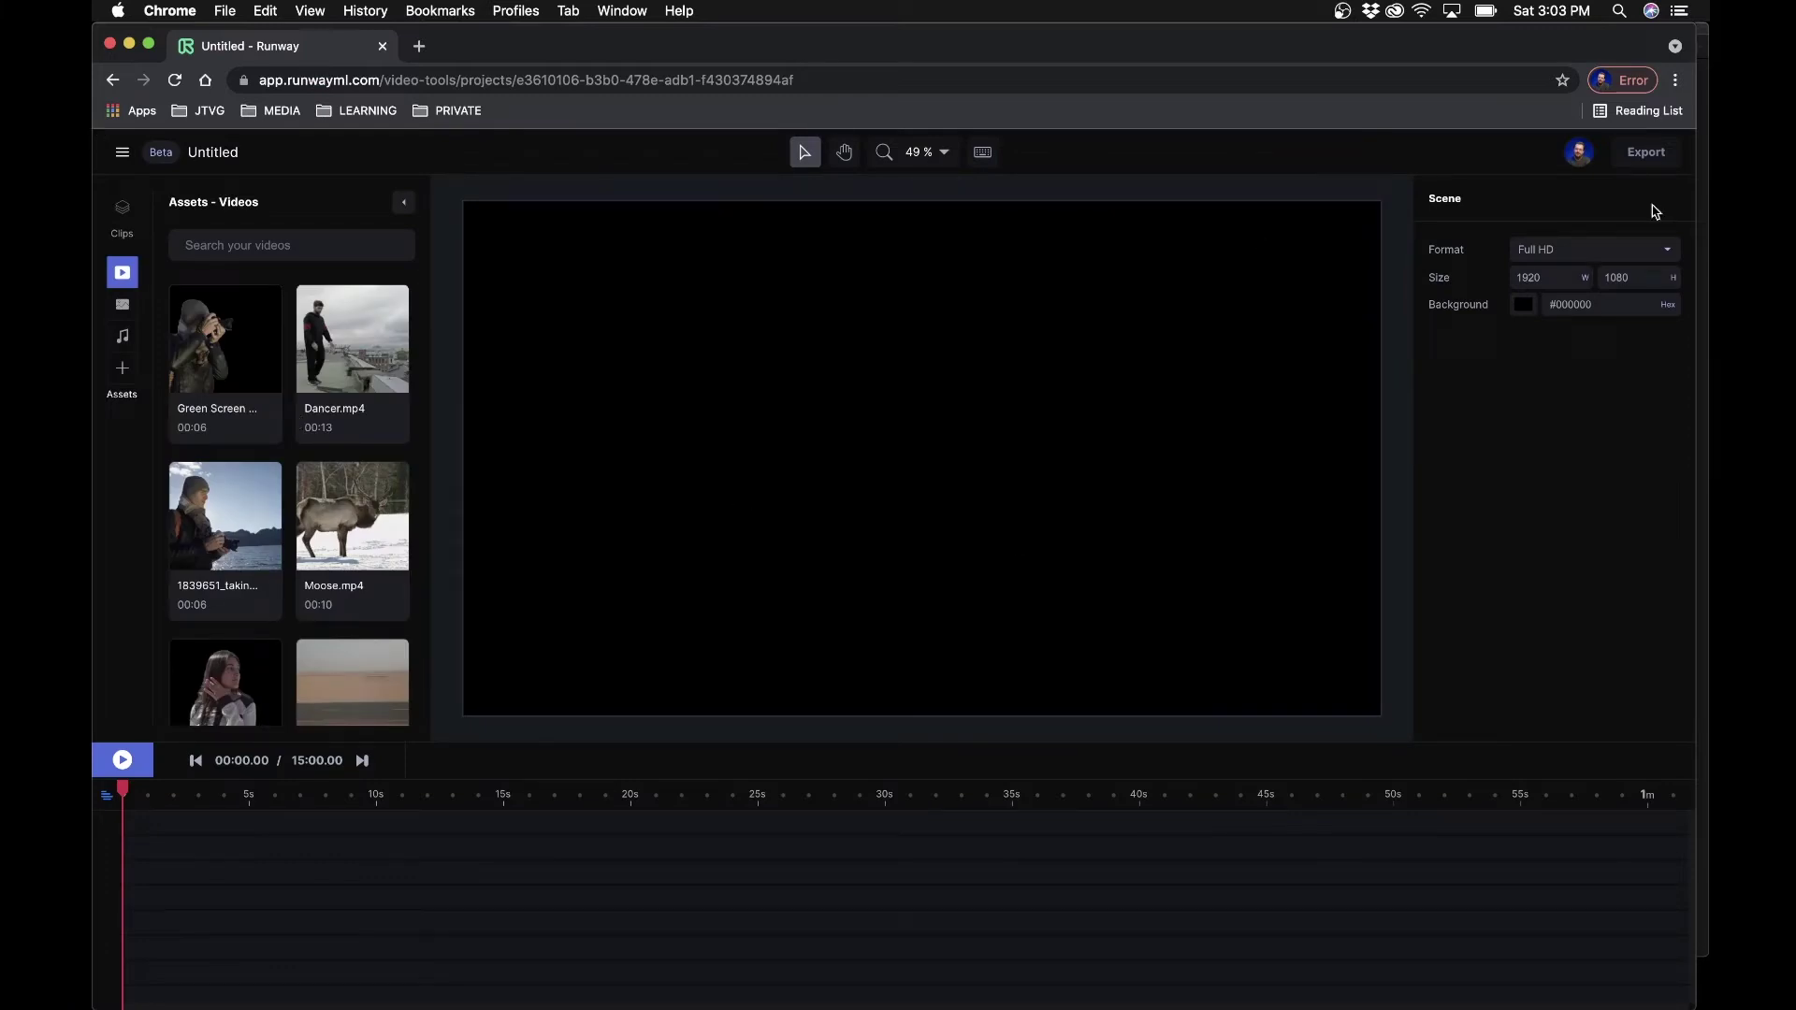
click(1569, 250)
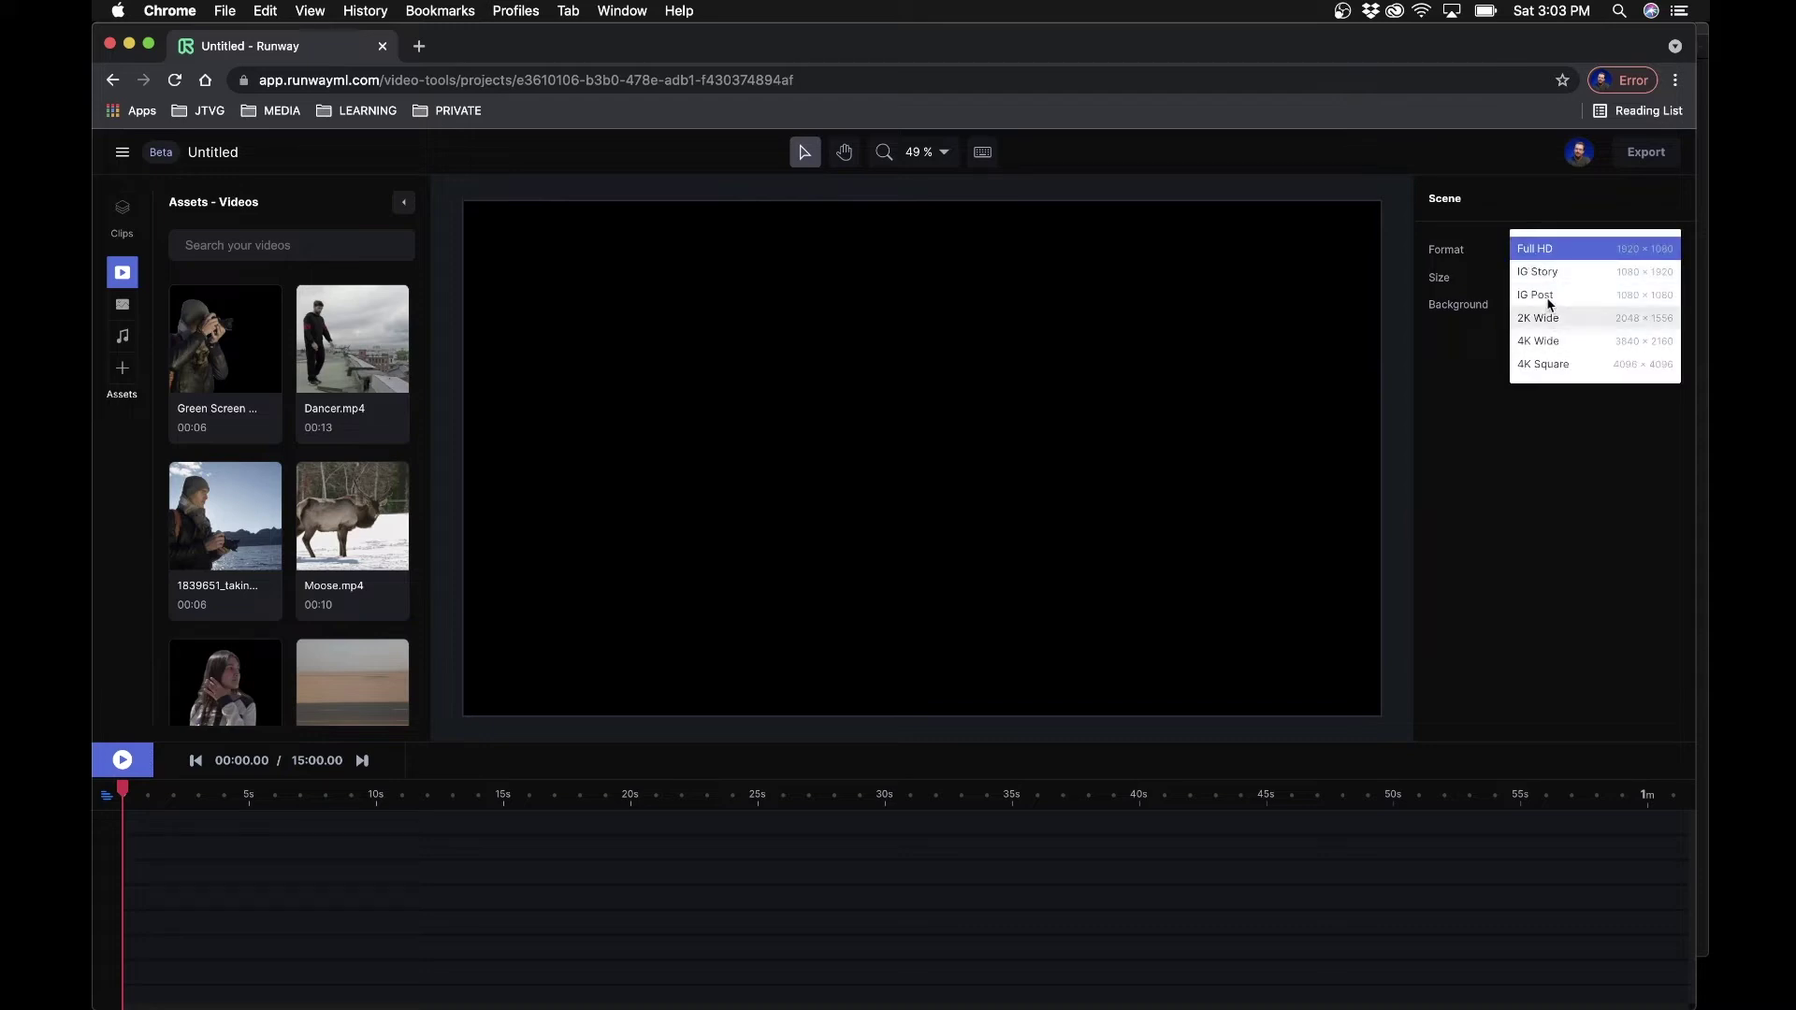
click(1475, 283)
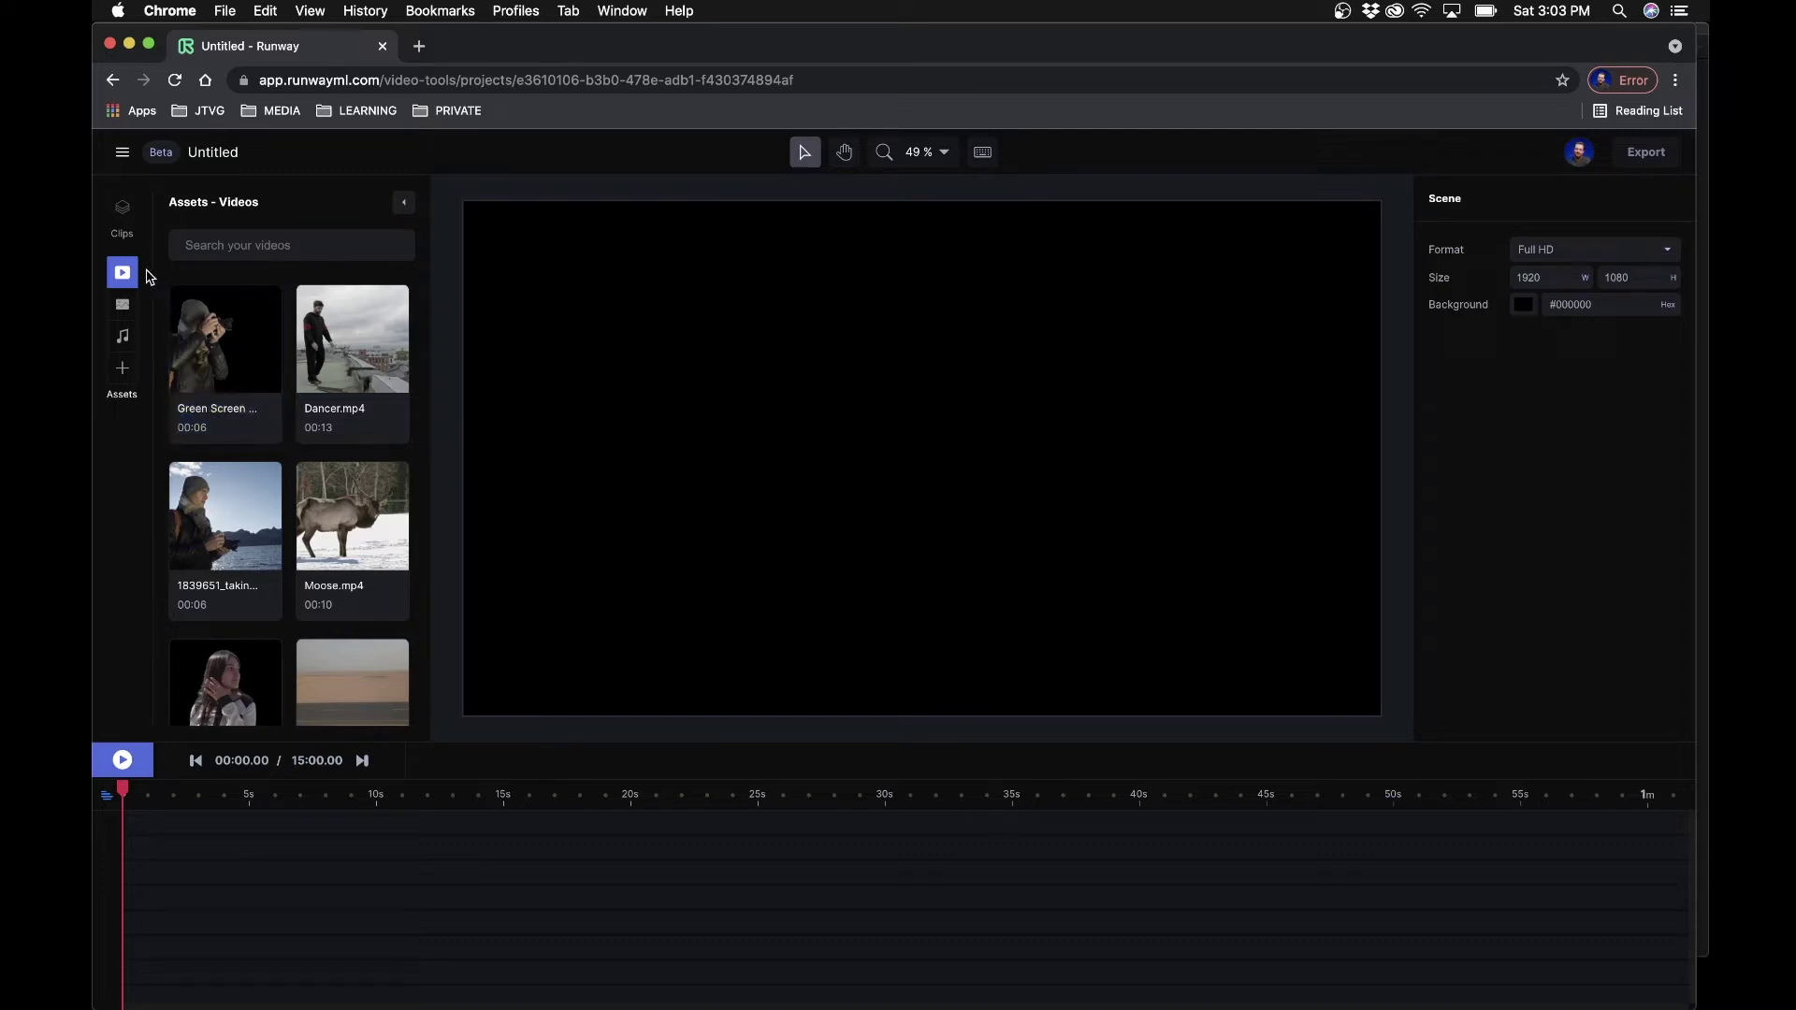
- Preview the camera-man clip and the production ID_4082425.mp4 mountain clip in the file picker
click(119, 375)
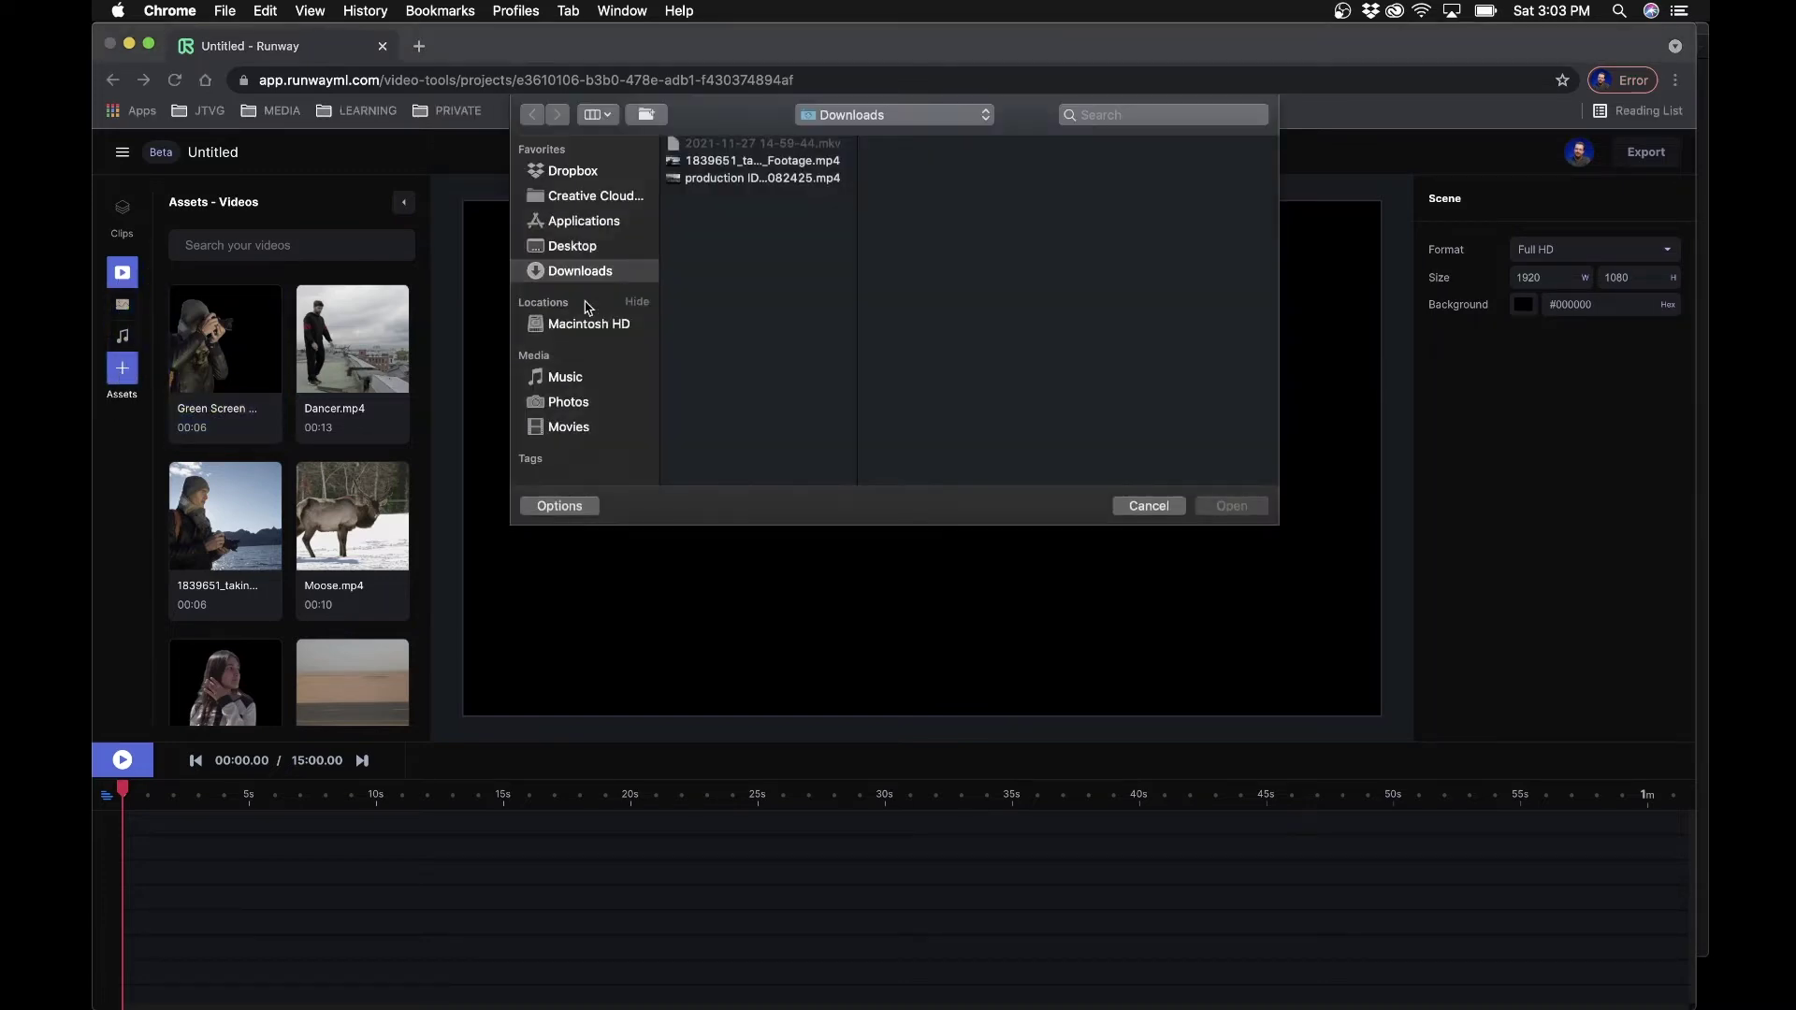
click(715, 179)
click(715, 164)
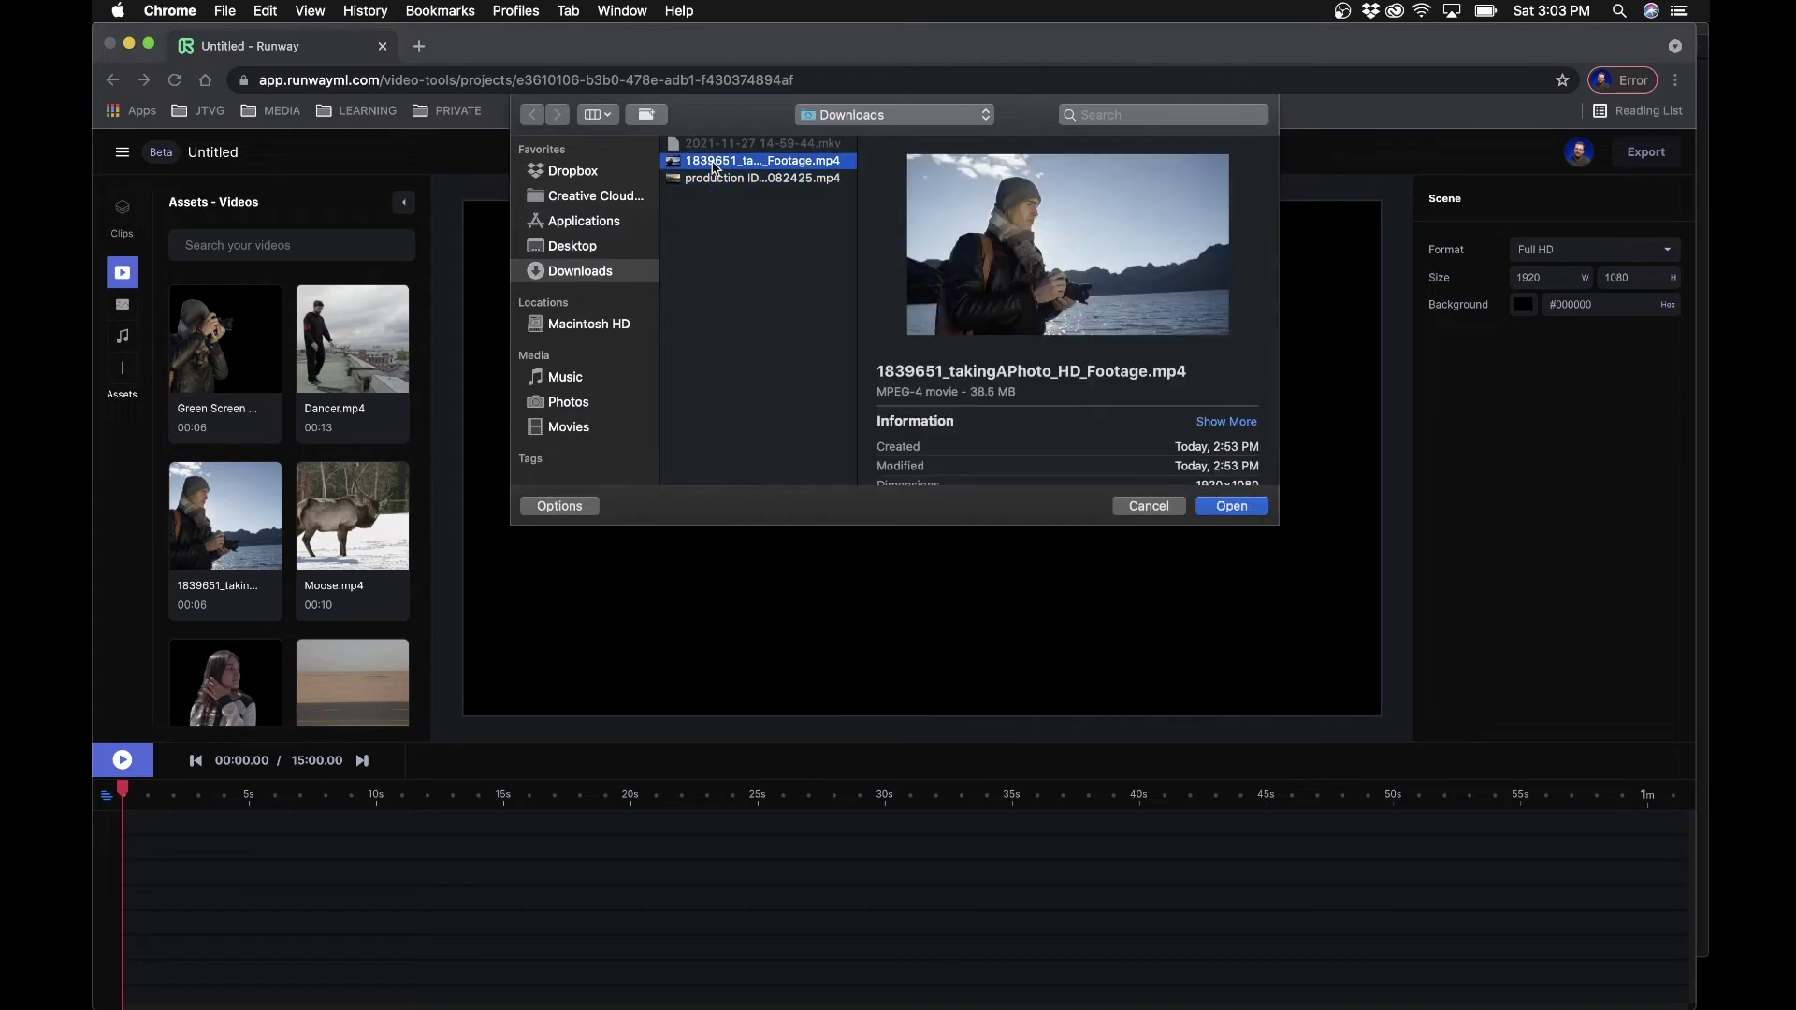
key(space)
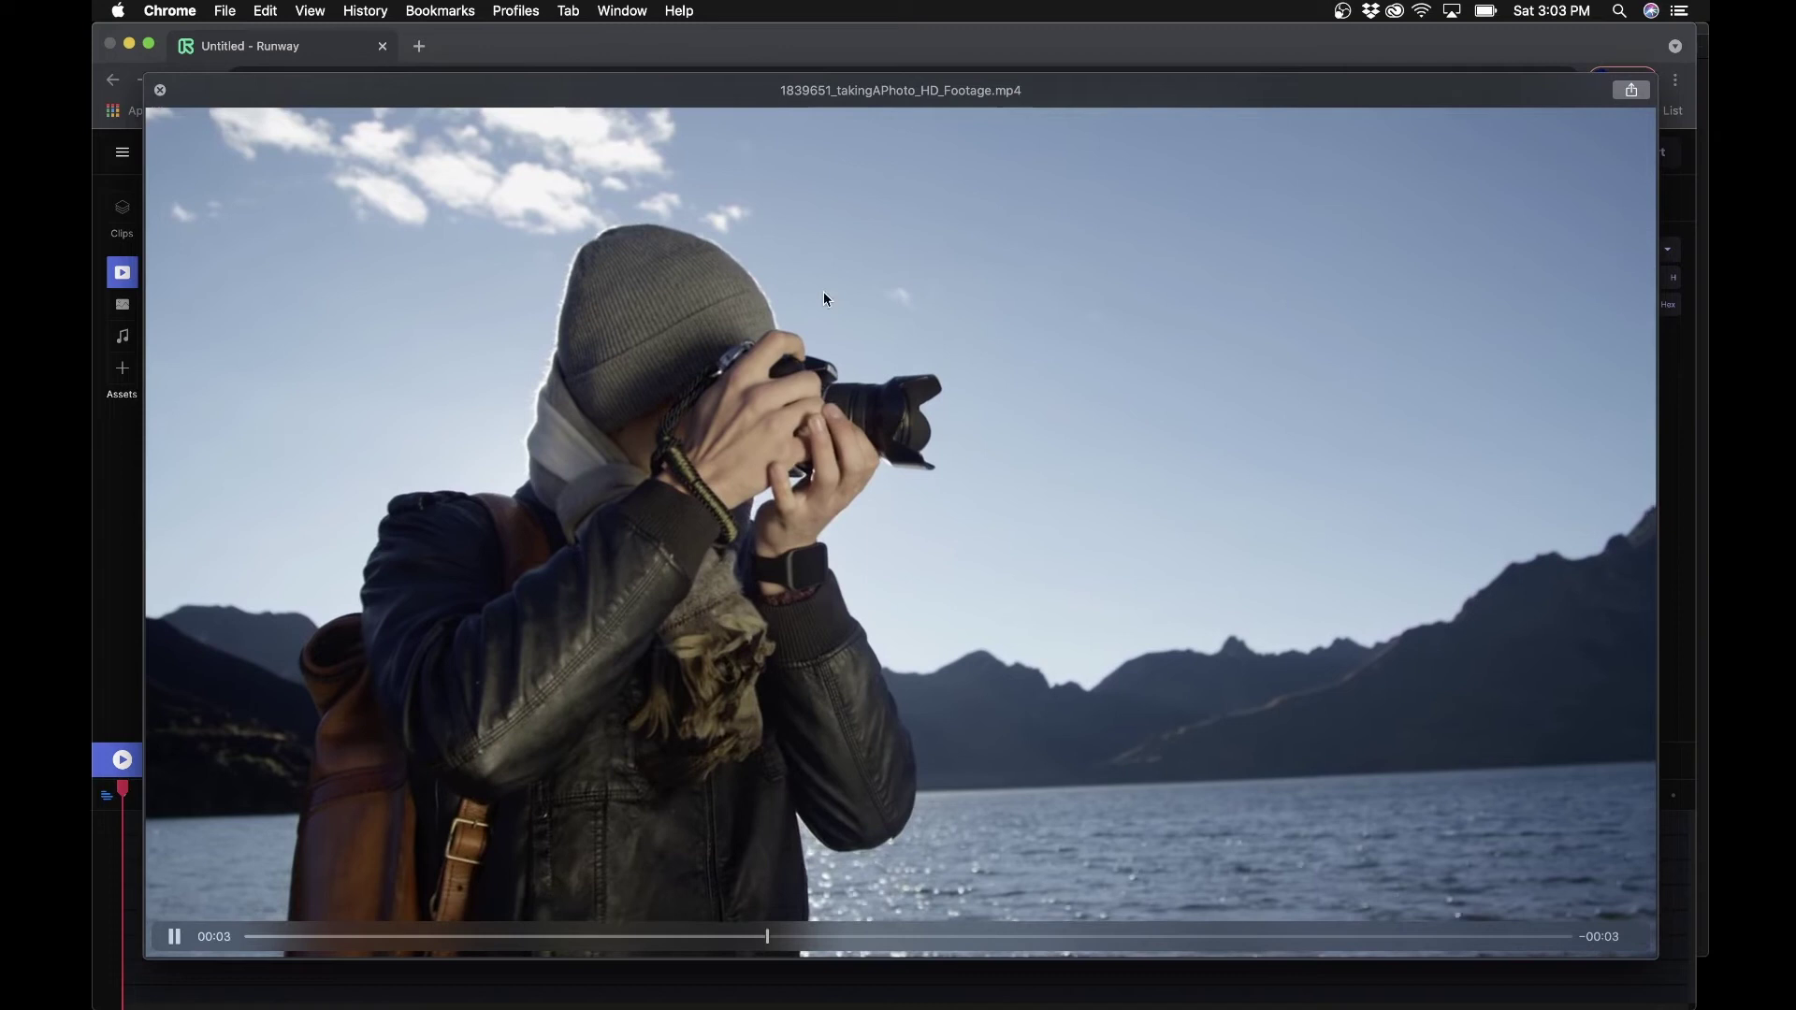
key(space)
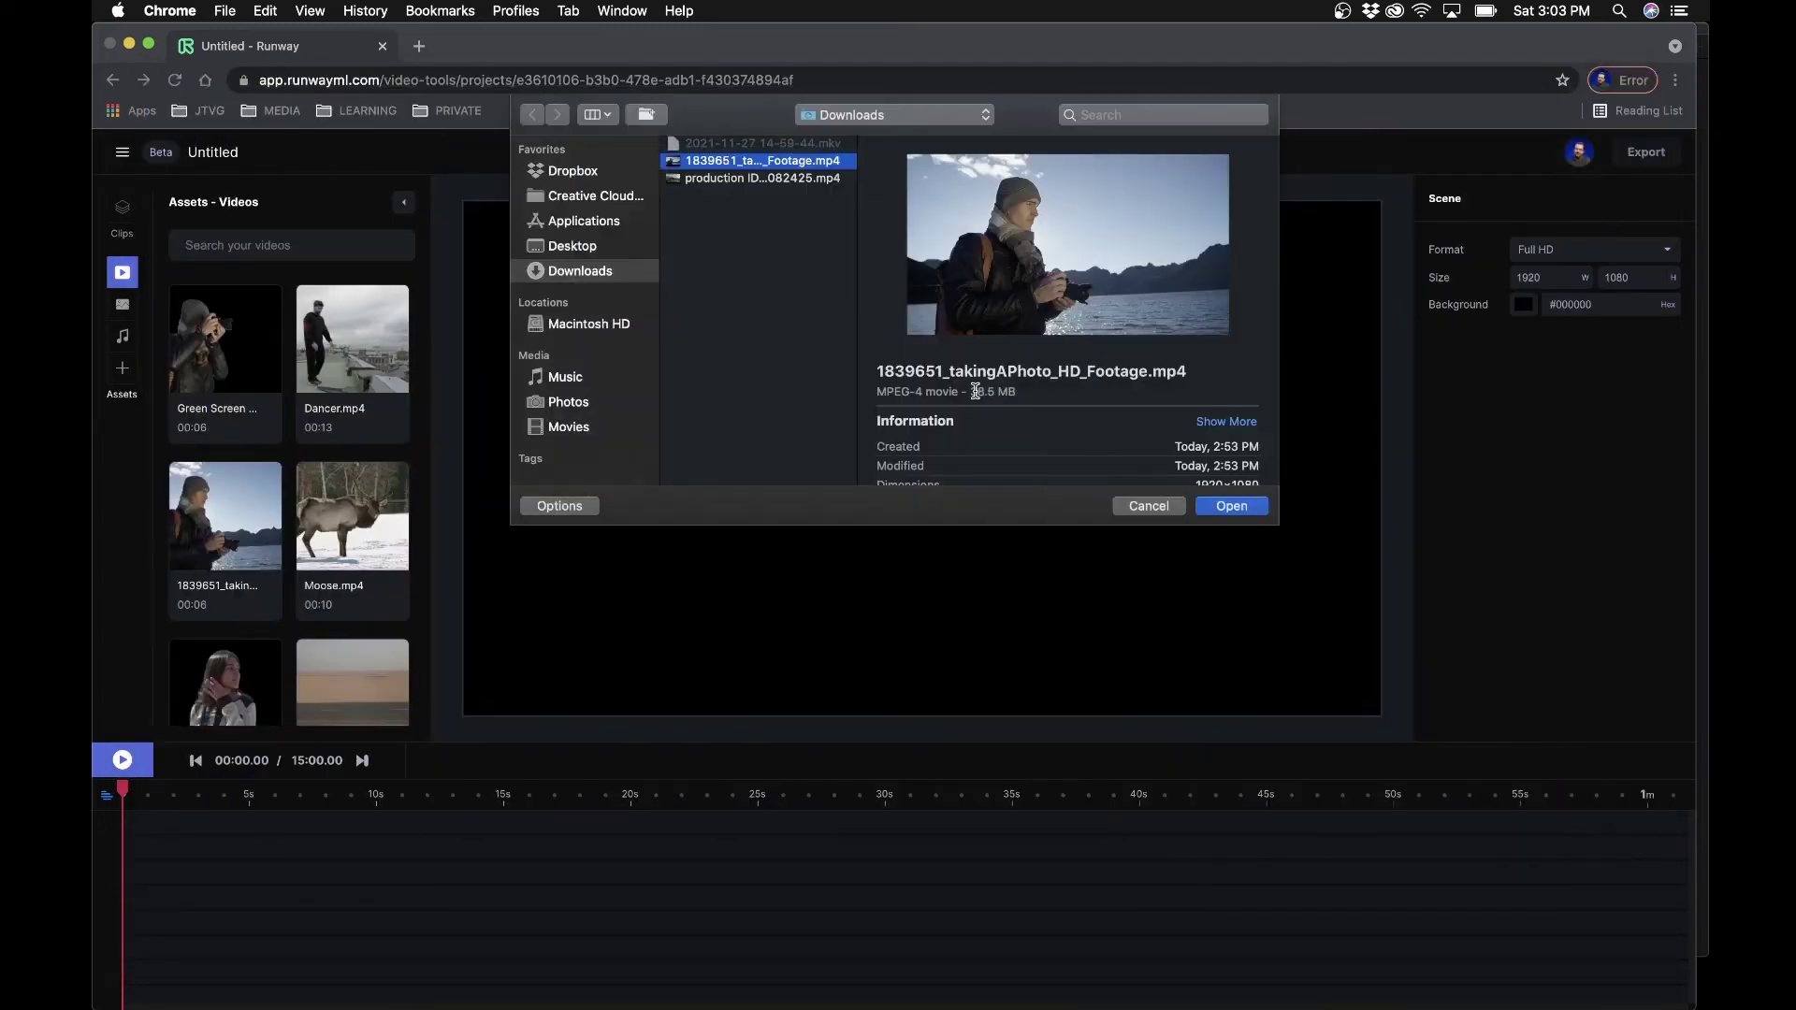
key(Down)
key(space)
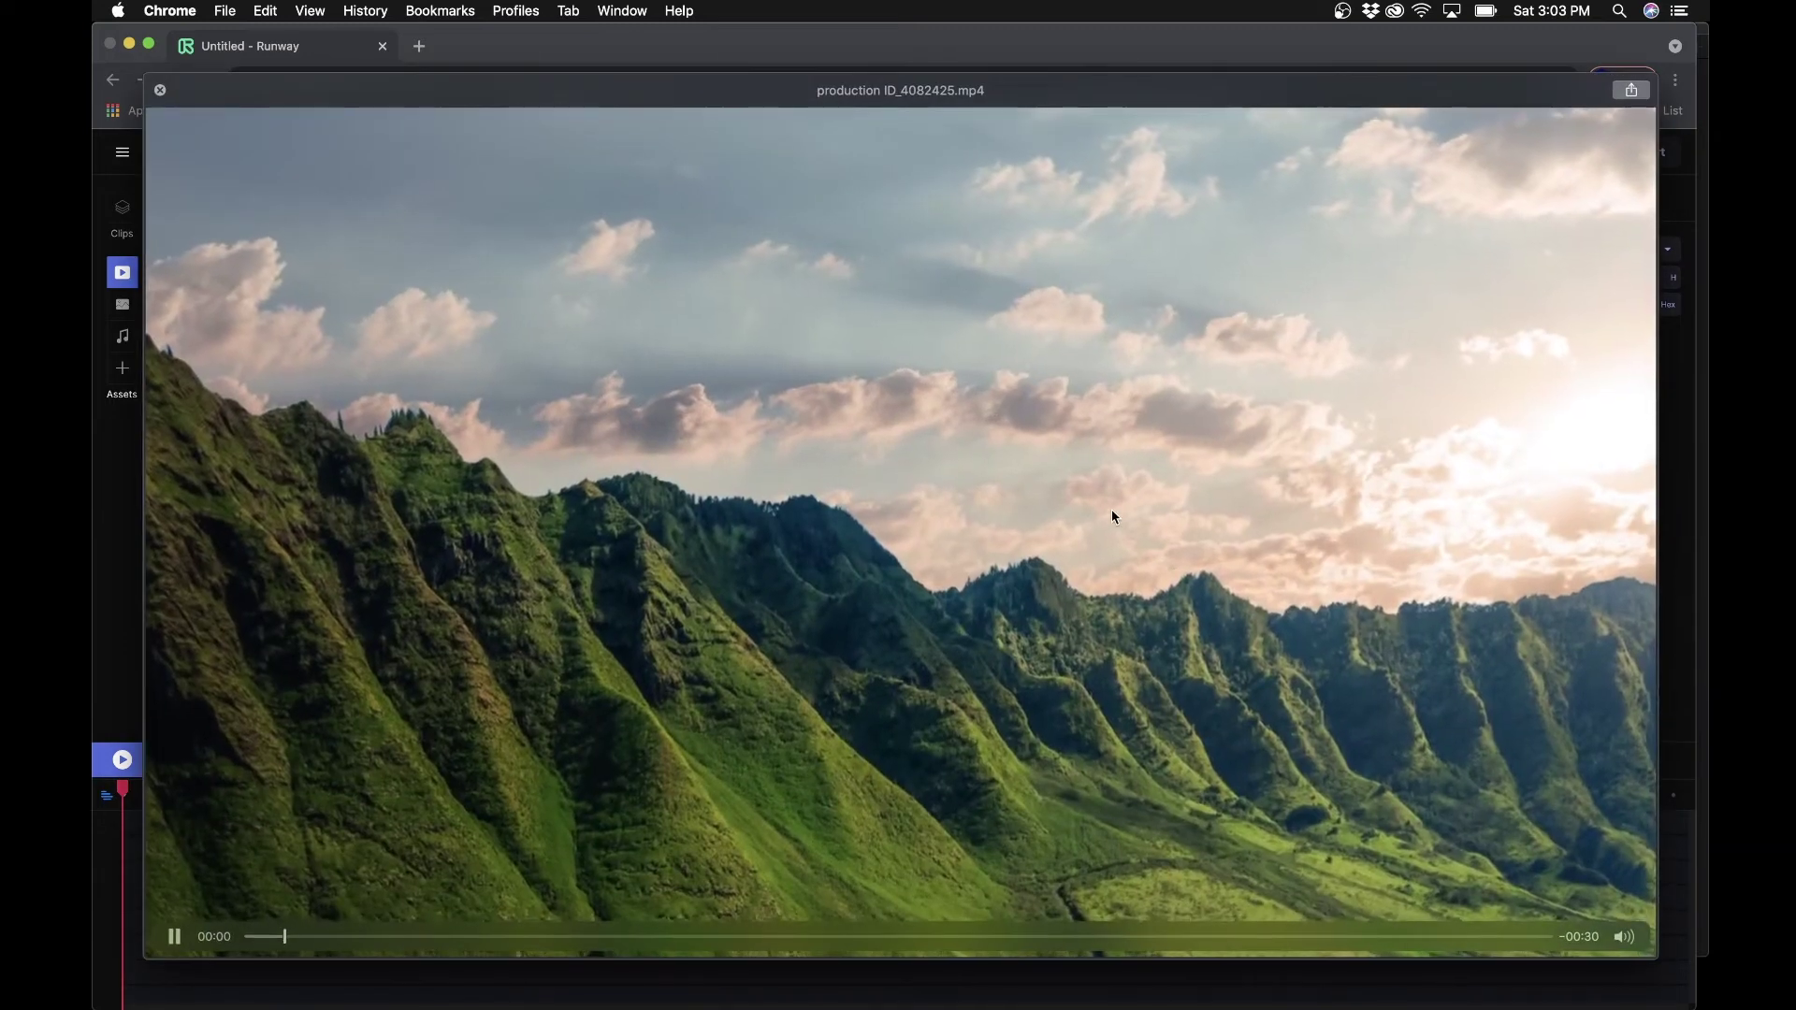
key(space)
- Upload 1839651_takingAPhoto_HD_Footage.mp4 and place it at the start of the timeline
click(704, 160)
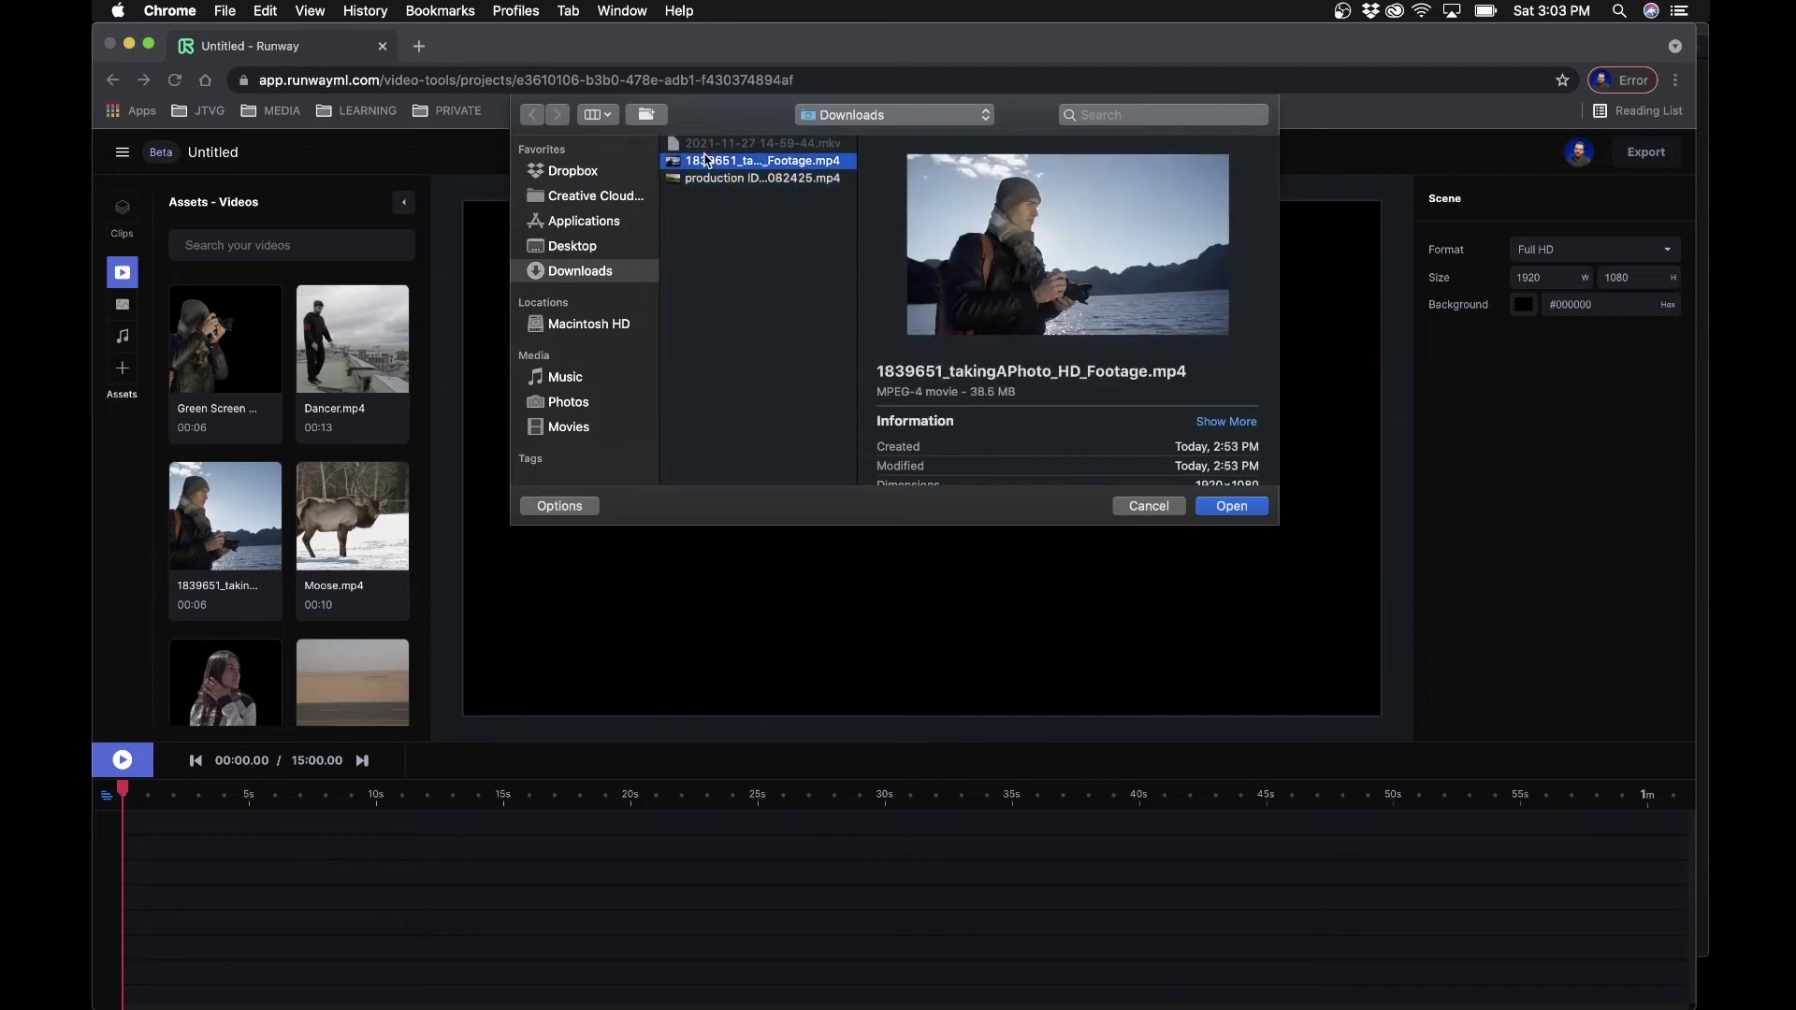
click(1230, 505)
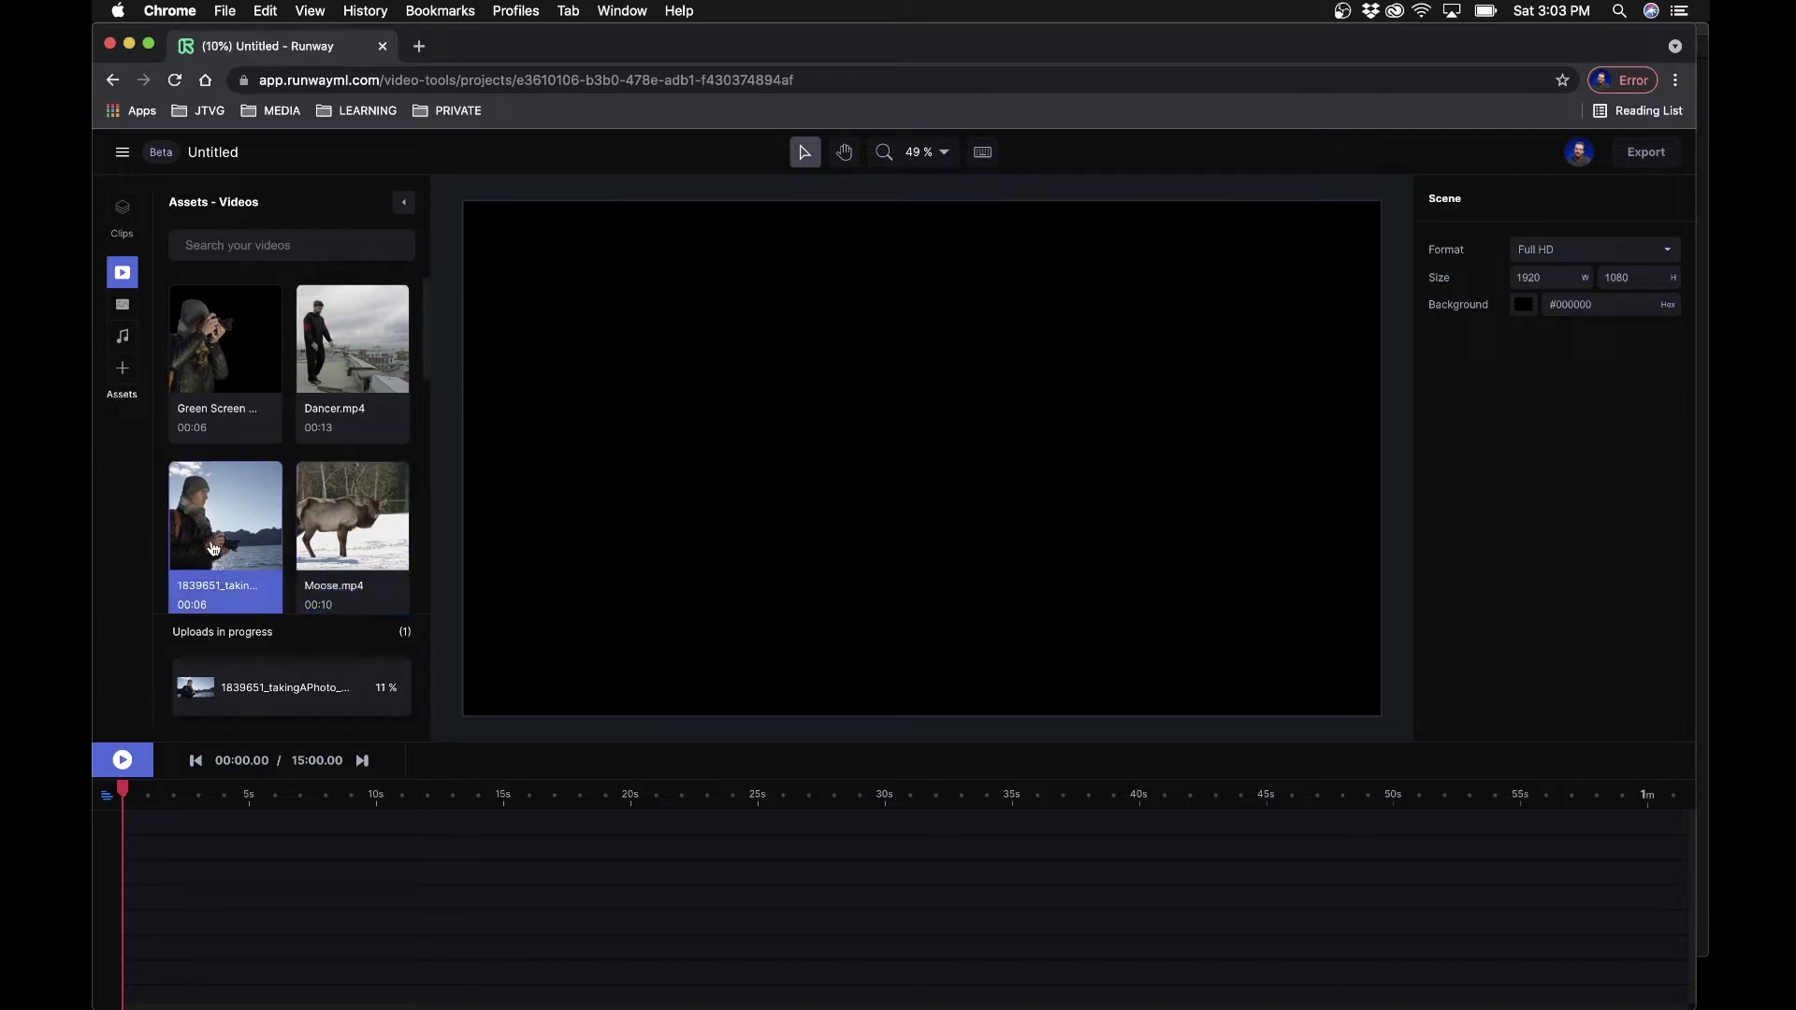
drag(213, 548, 106, 898)
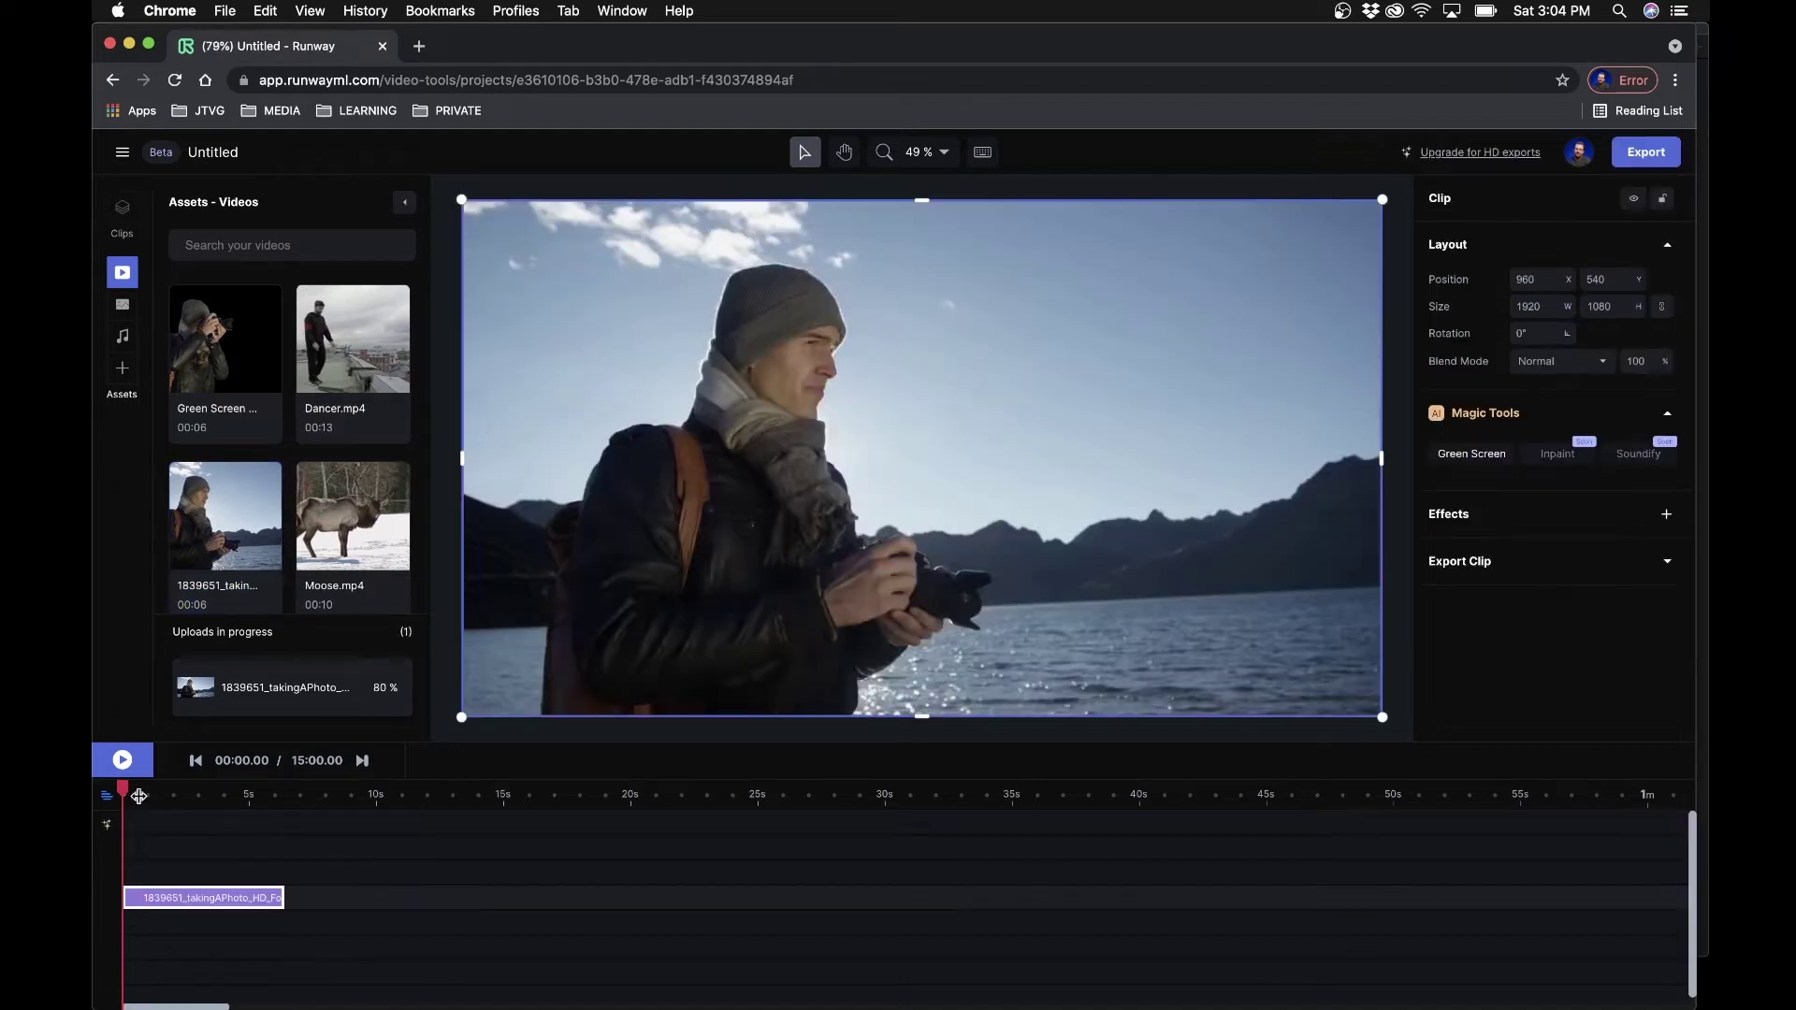
- Select the camera-man clip, check it at about 4.5 s, and open it in Green Screen
click(171, 861)
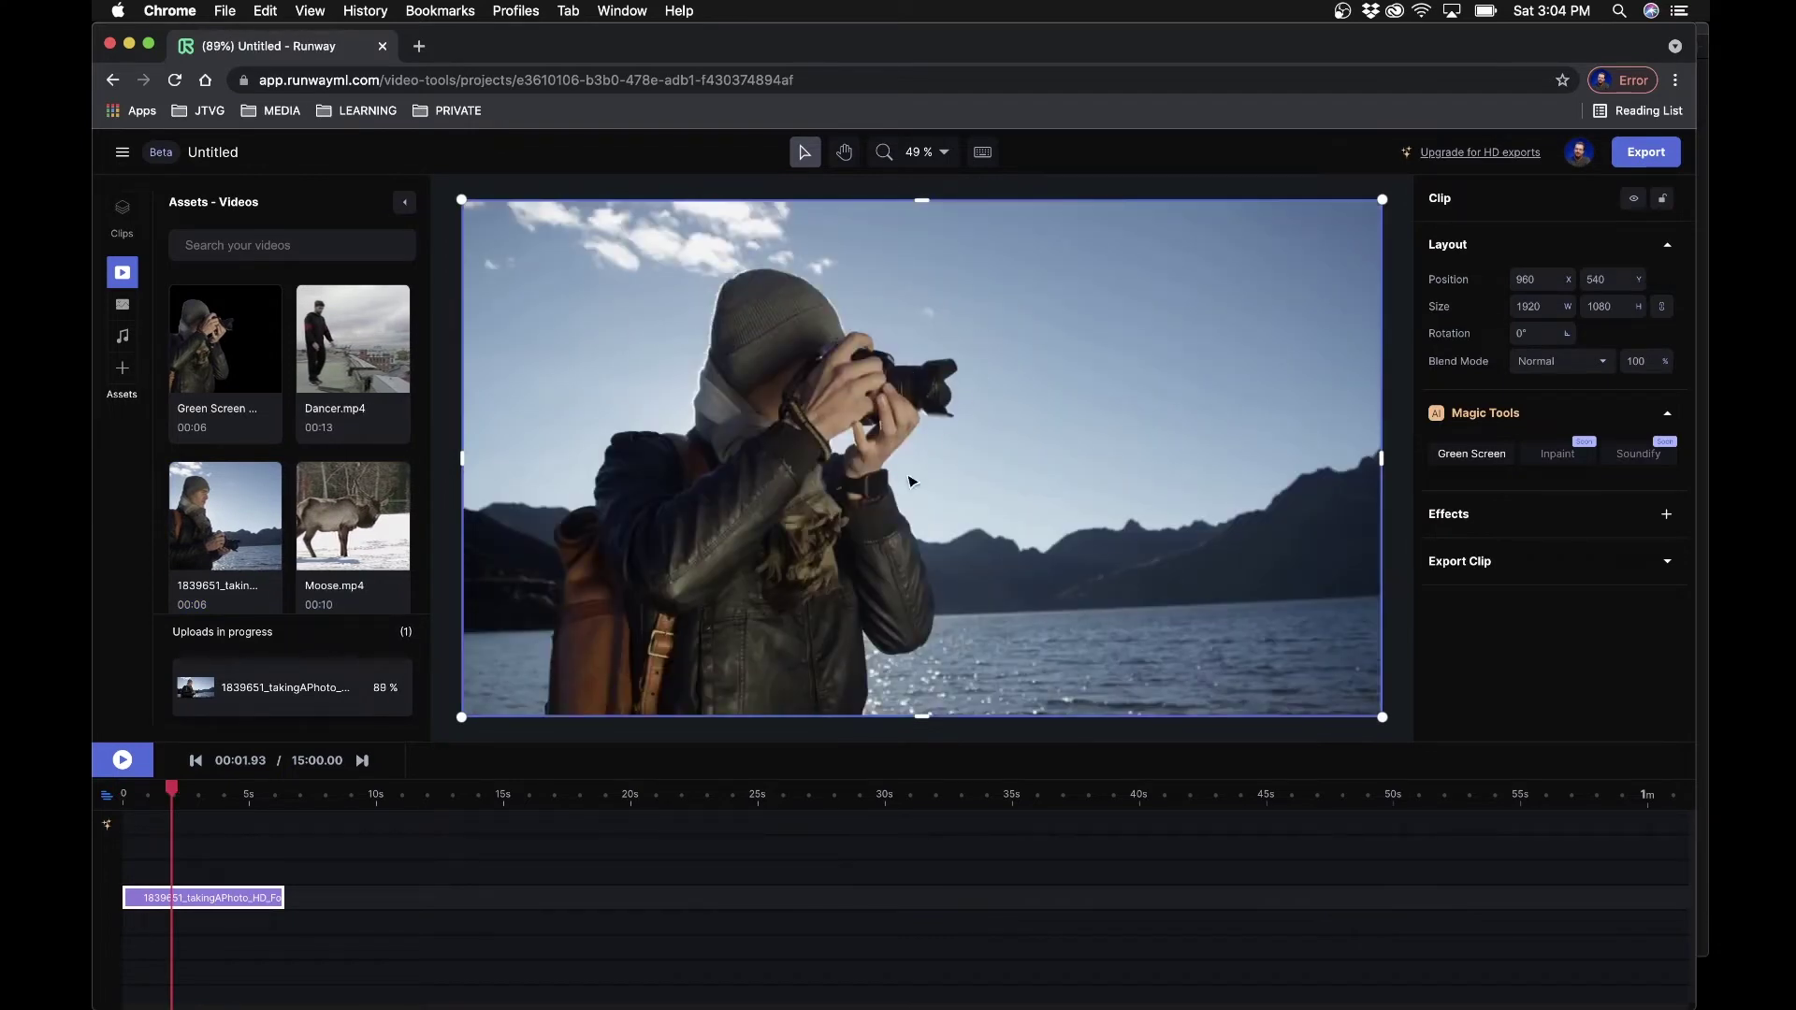
click(228, 793)
click(122, 793)
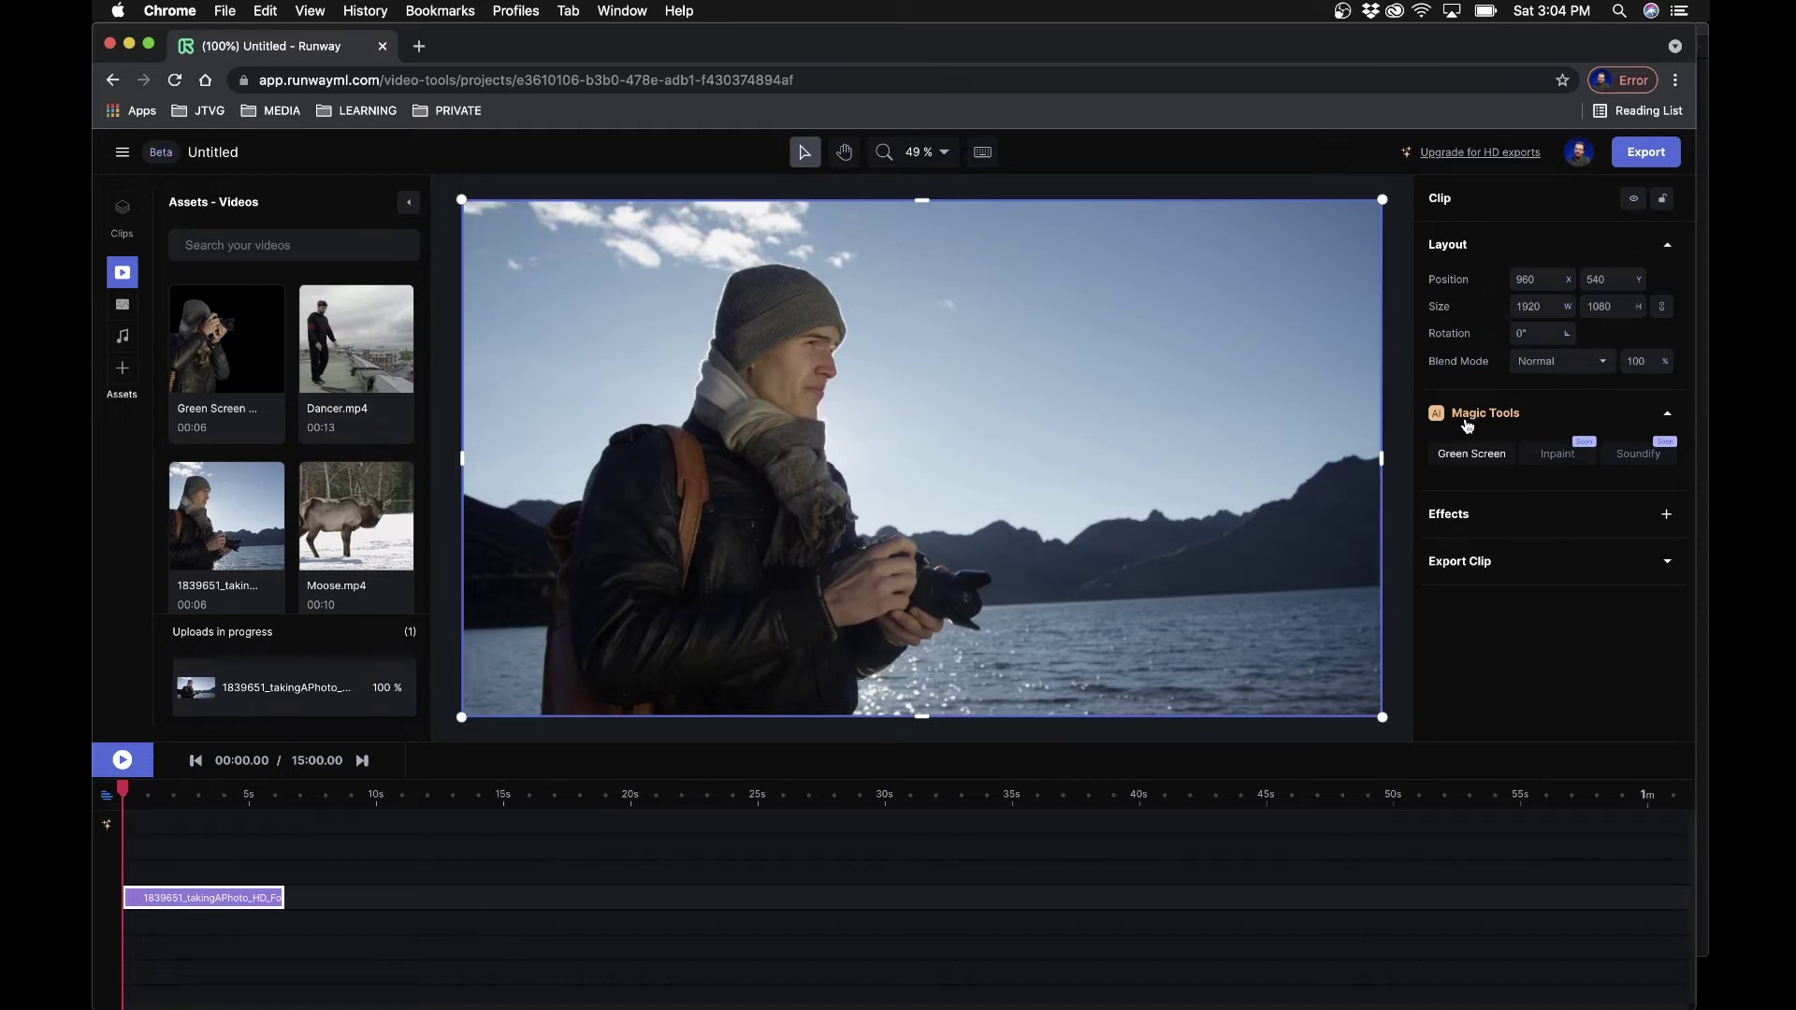
click(1471, 456)
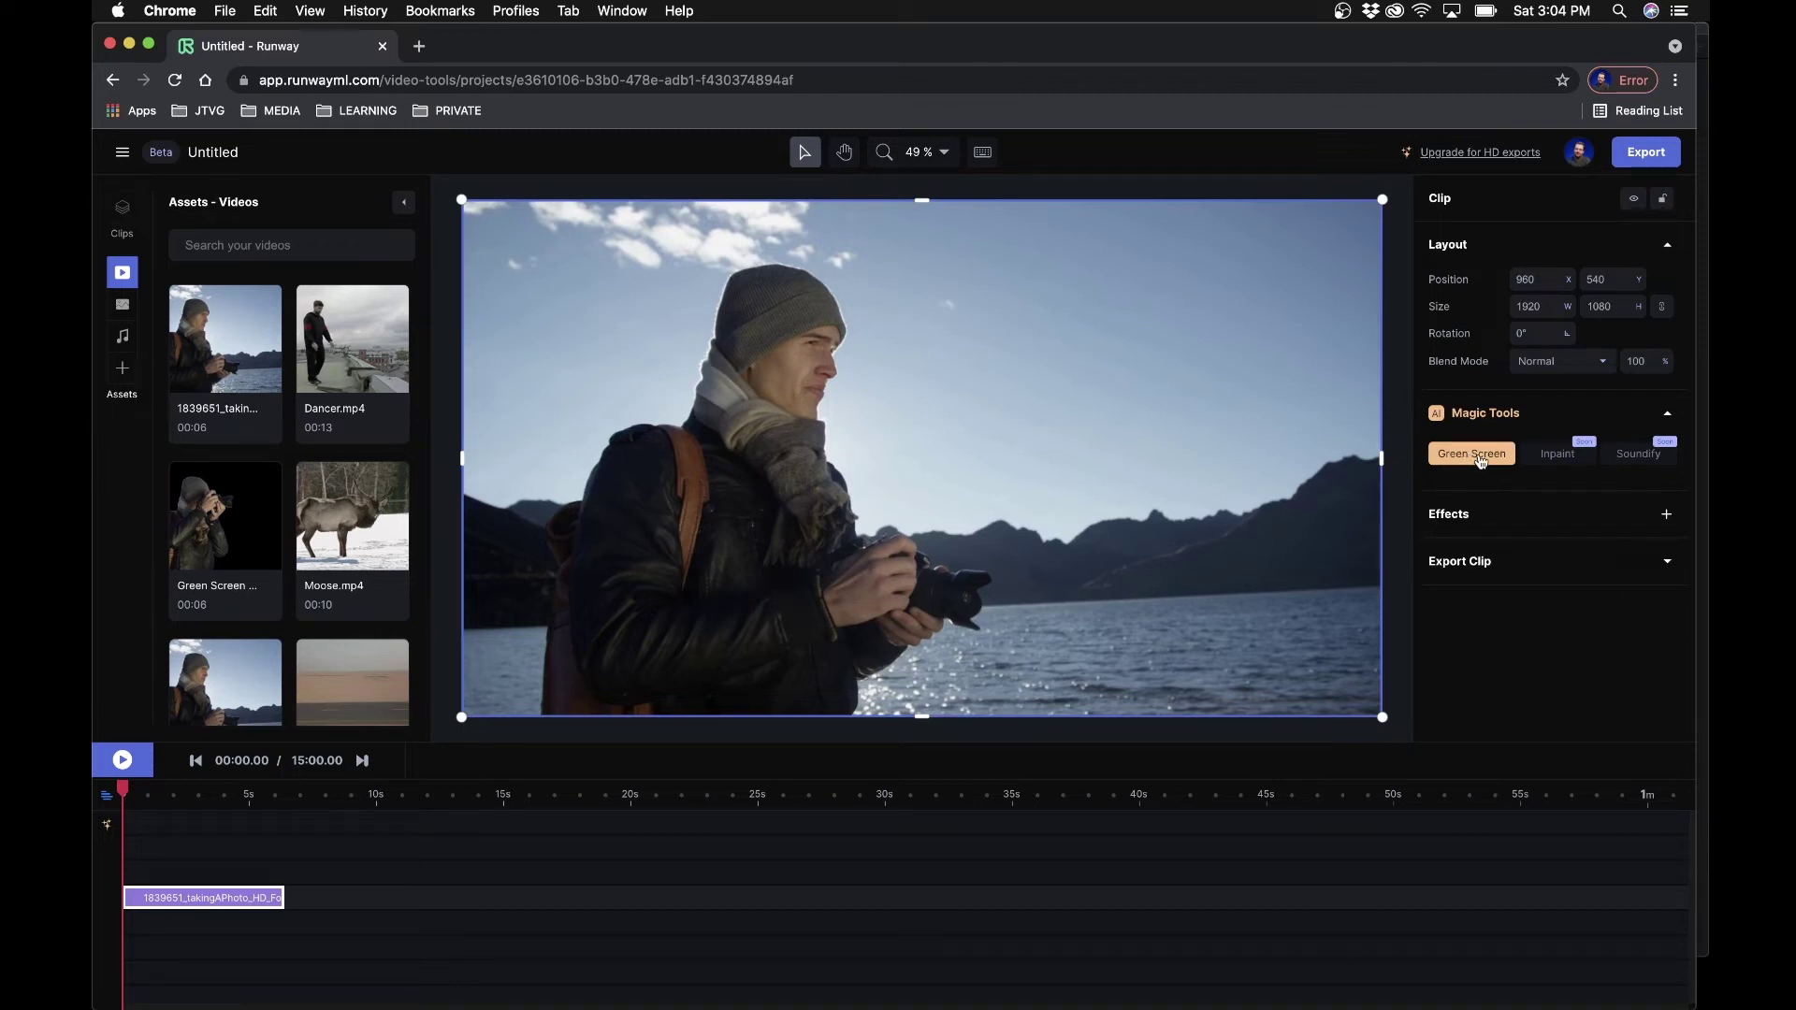
click(1478, 455)
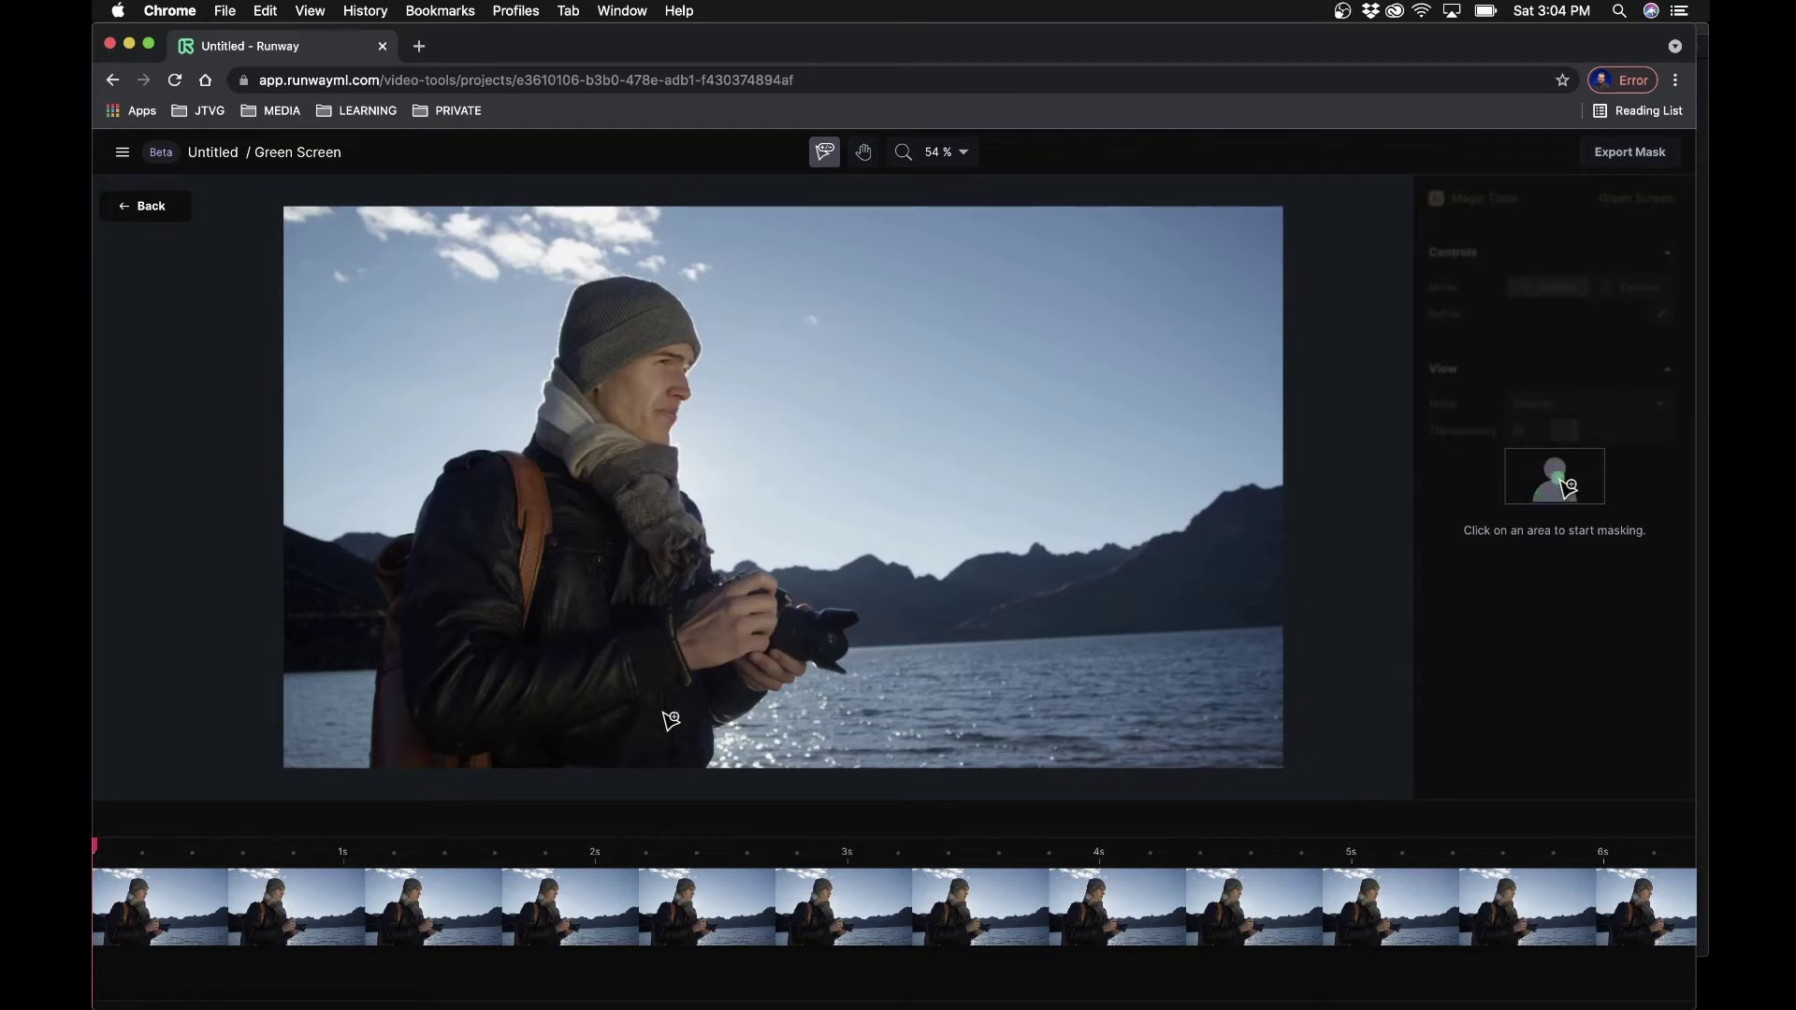
- Mark the camera man's beanie, scarf, jacket, chest and hands as subject in the mask
click(618, 343)
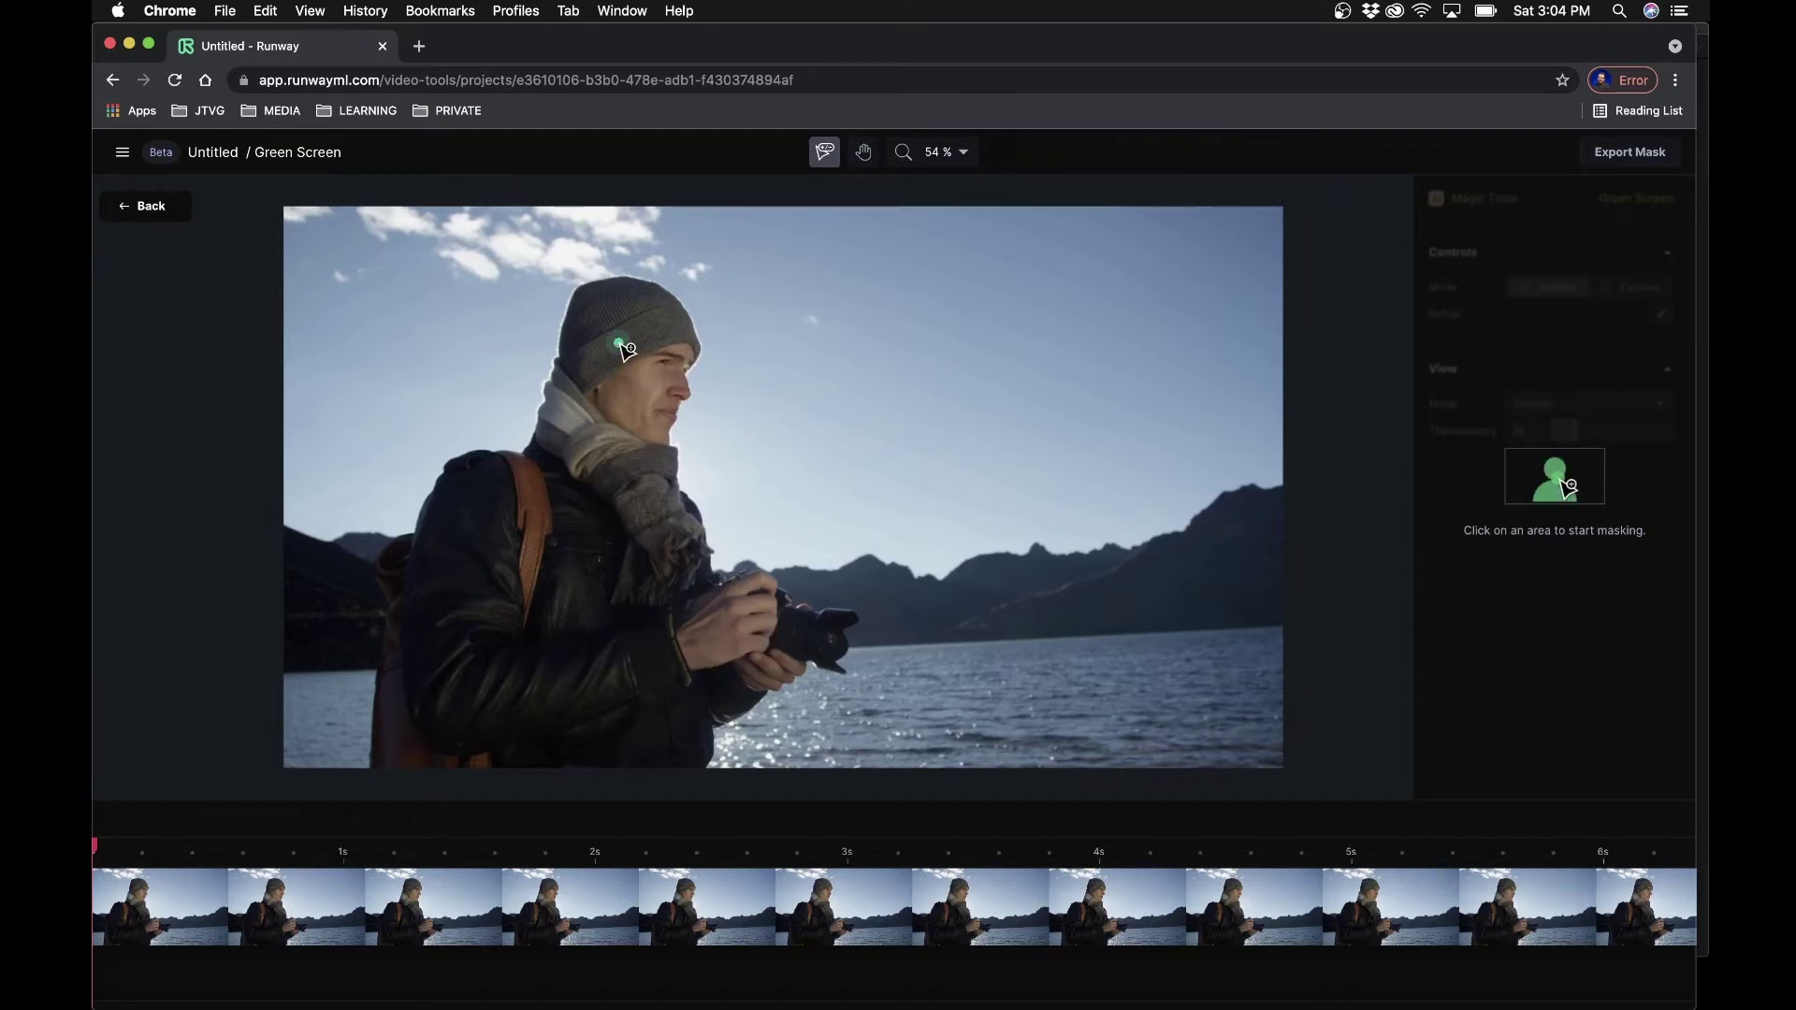
click(586, 484)
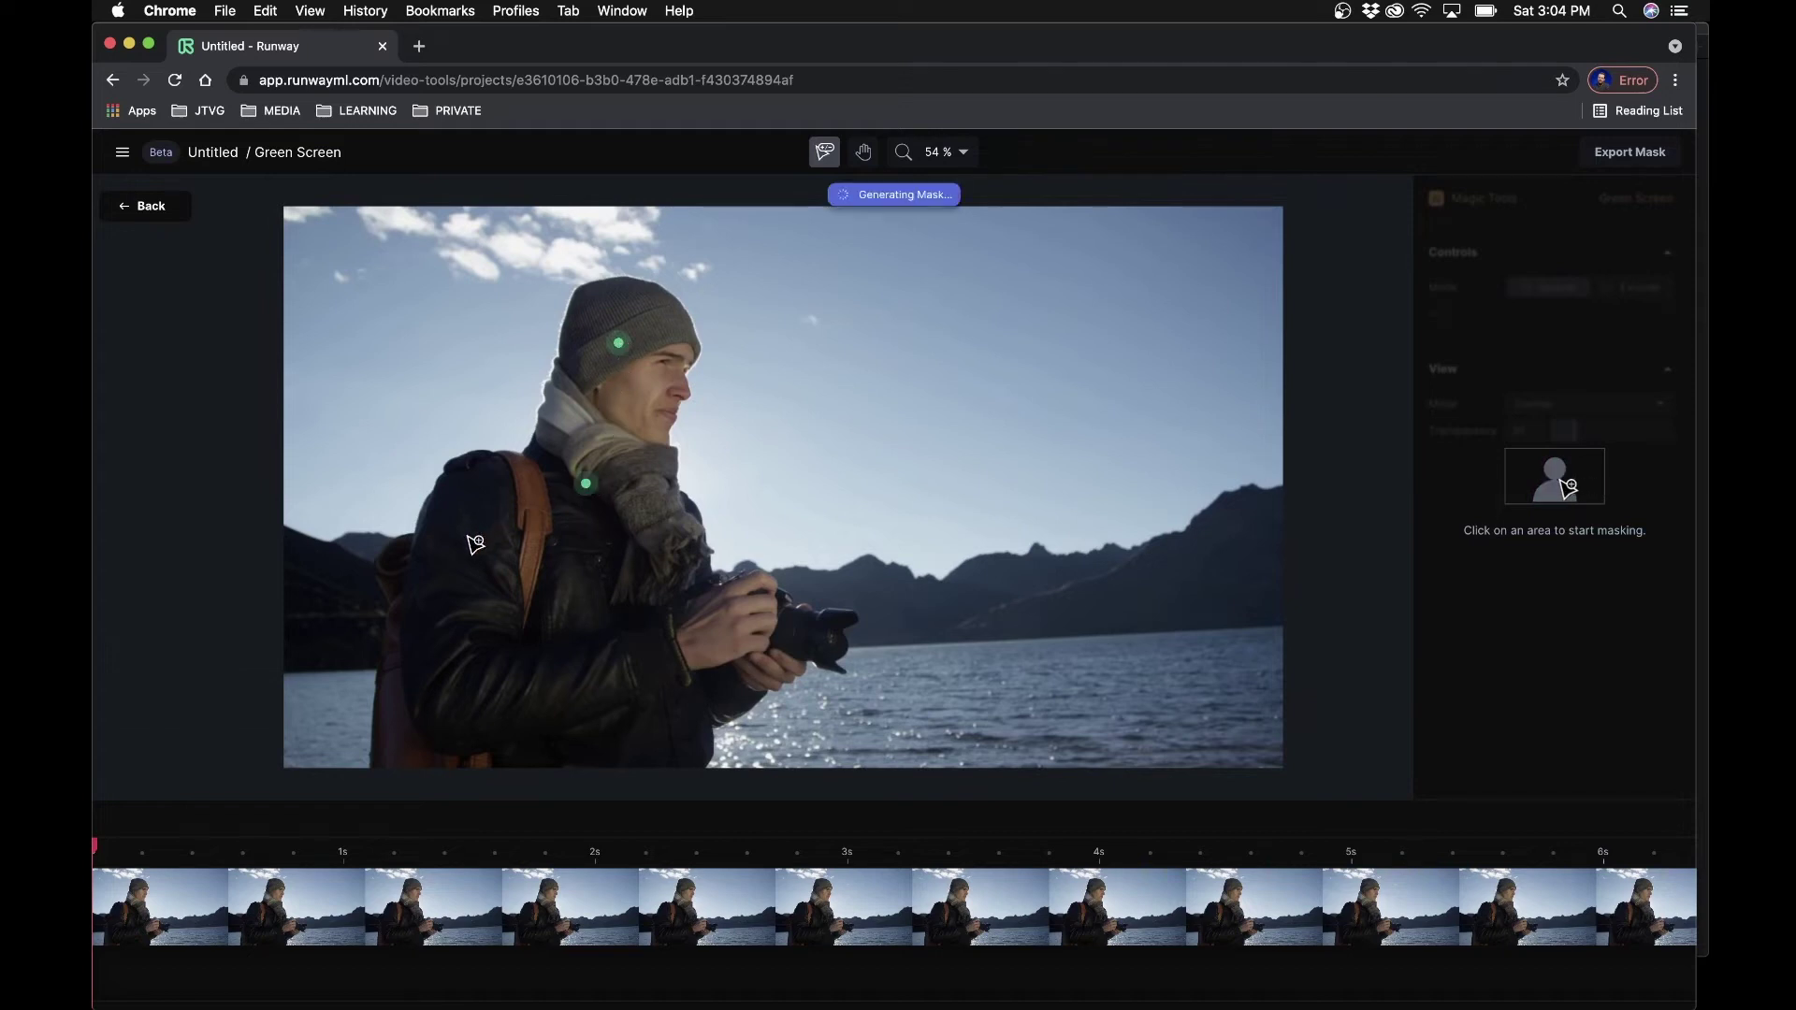
click(418, 719)
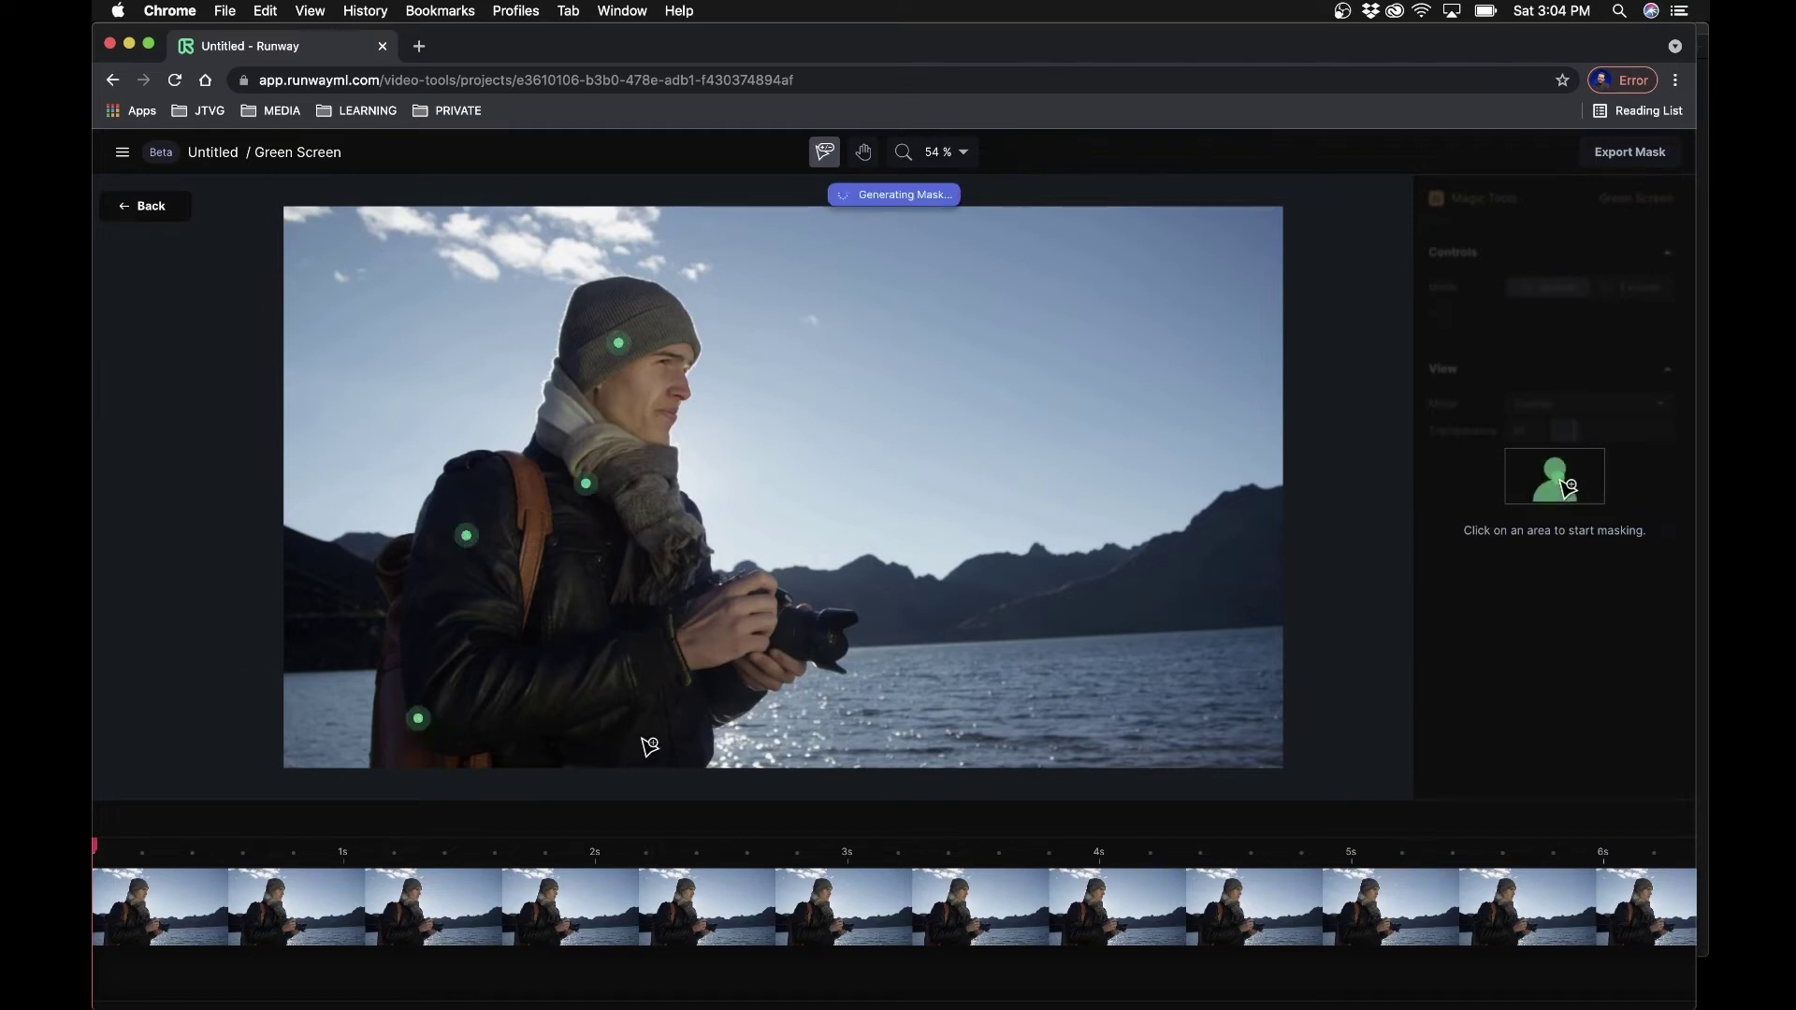
click(674, 740)
click(745, 636)
click(660, 567)
click(561, 634)
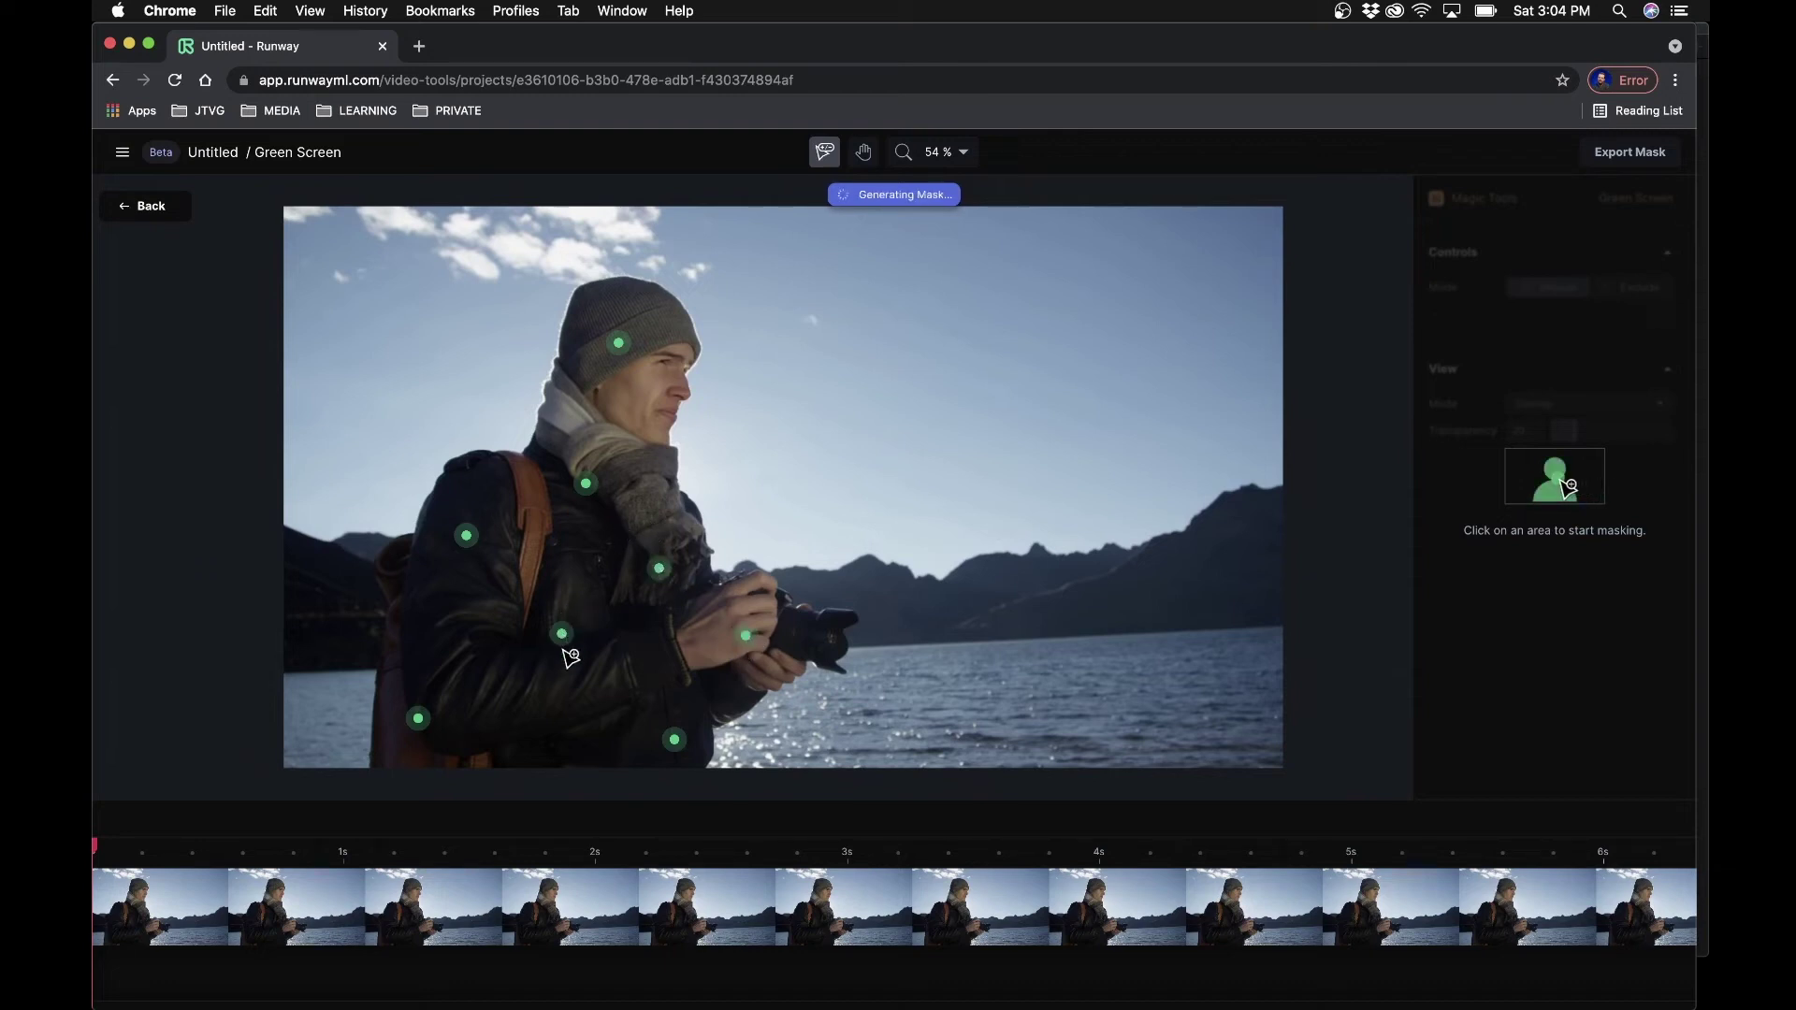
click(550, 697)
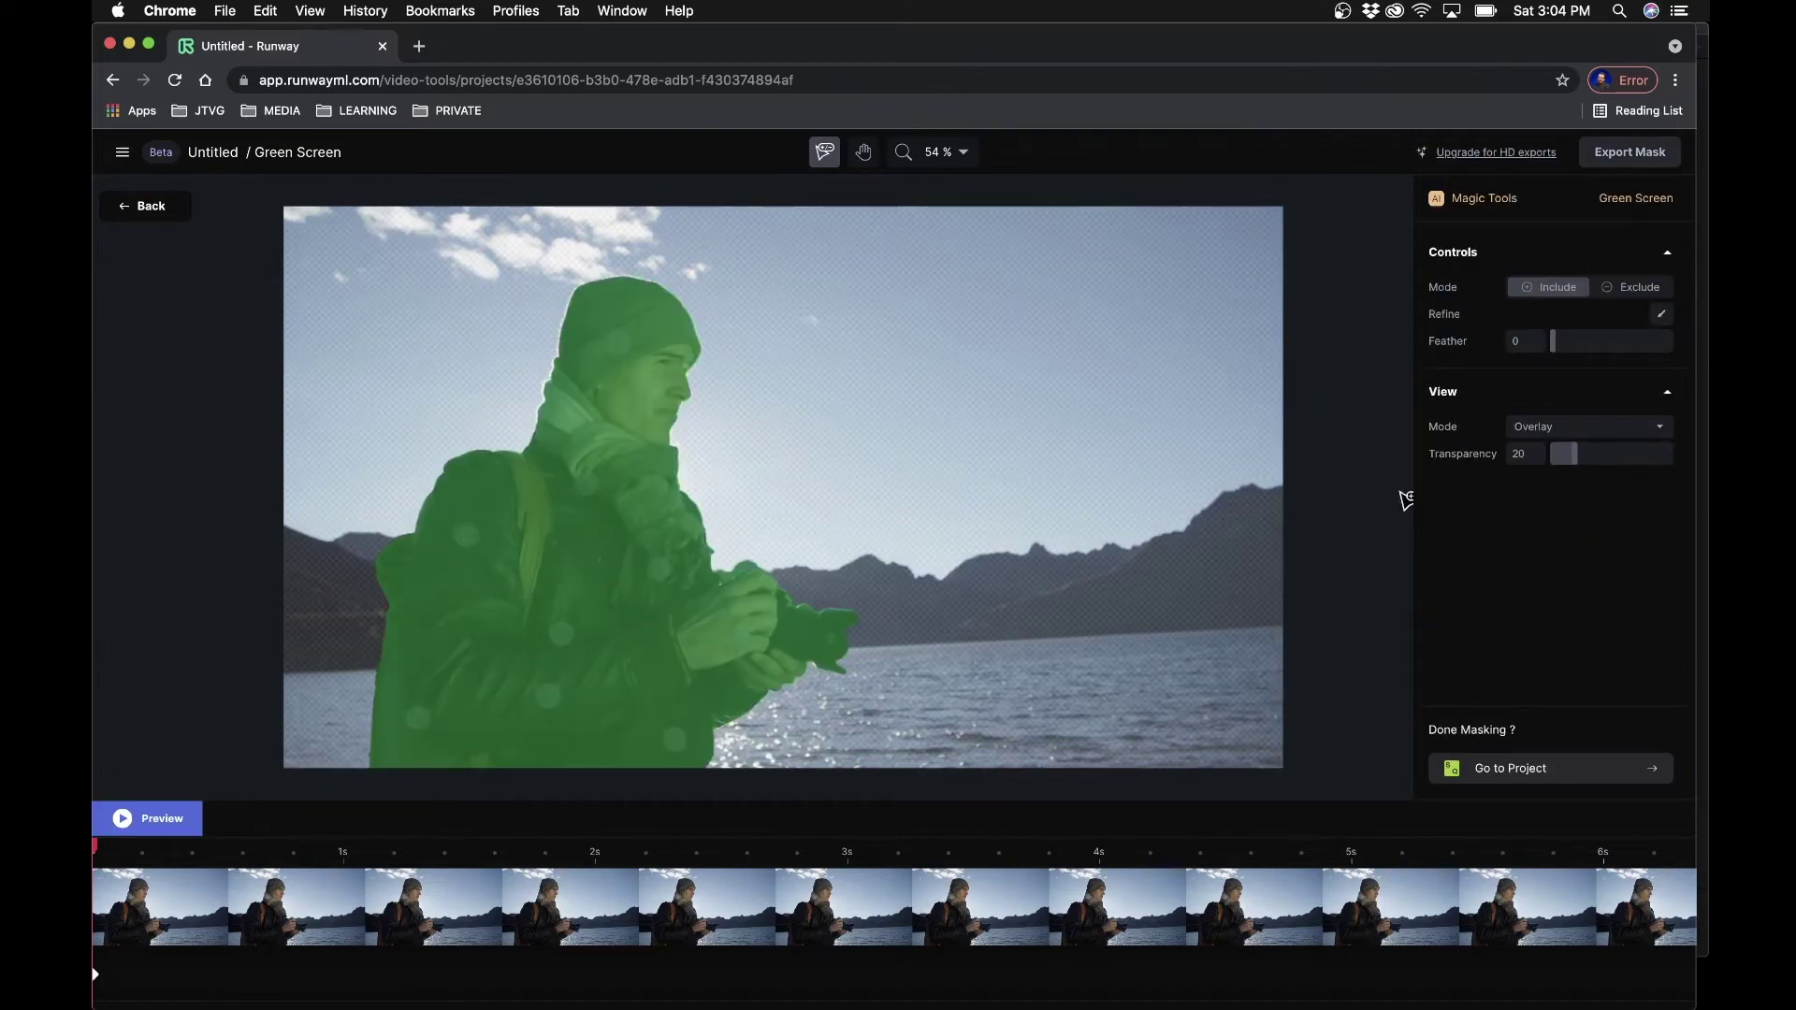
- Preview the mask in playback, switch Mode to Exclude, and preview it again
click(165, 820)
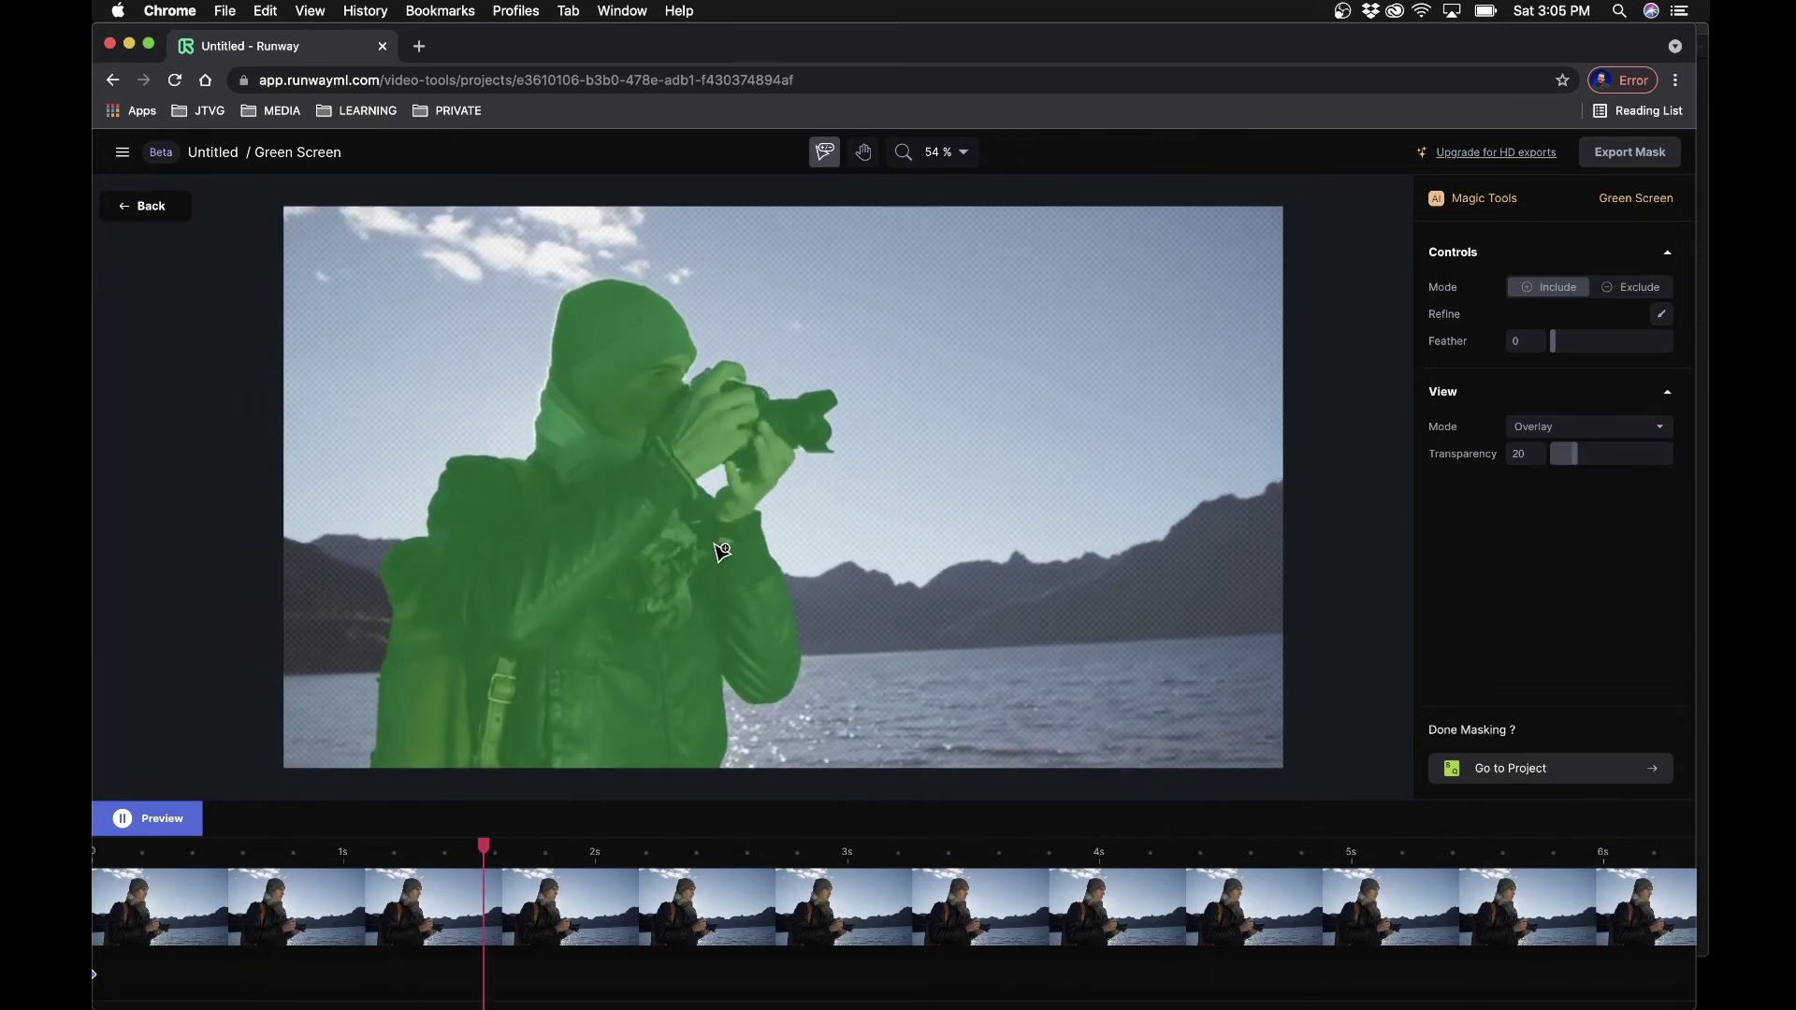
key(space)
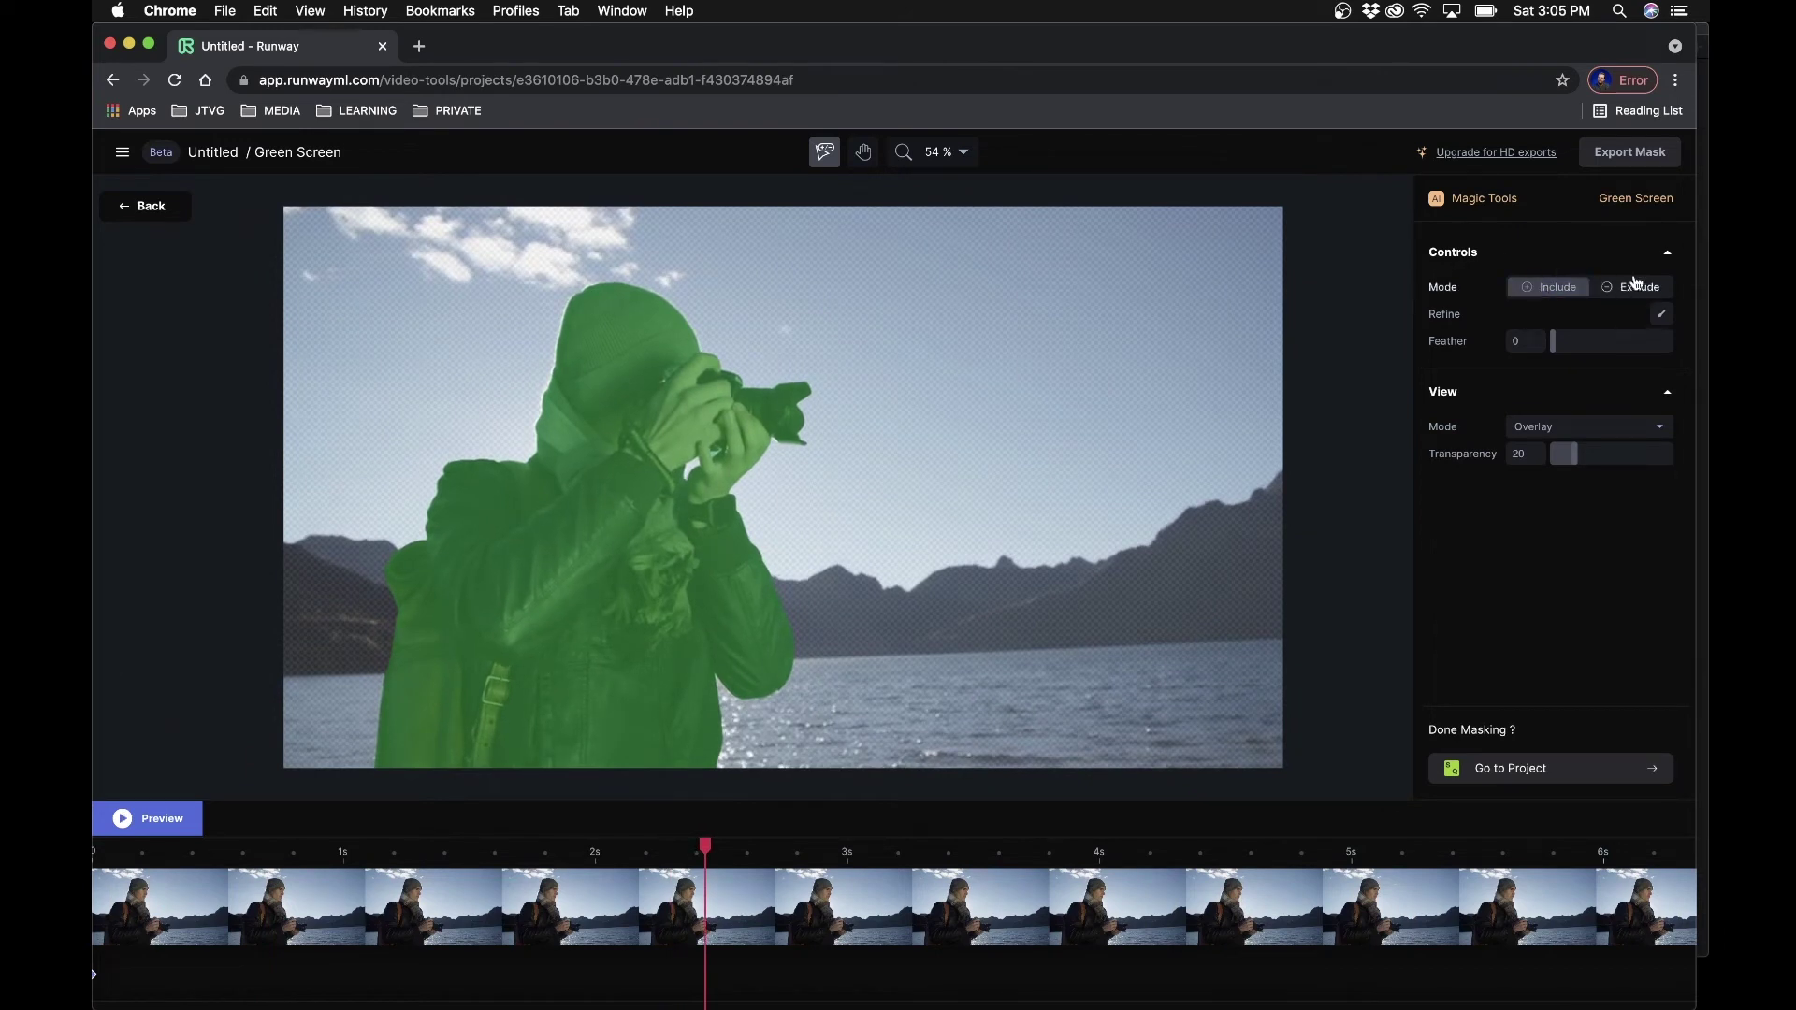
click(1629, 289)
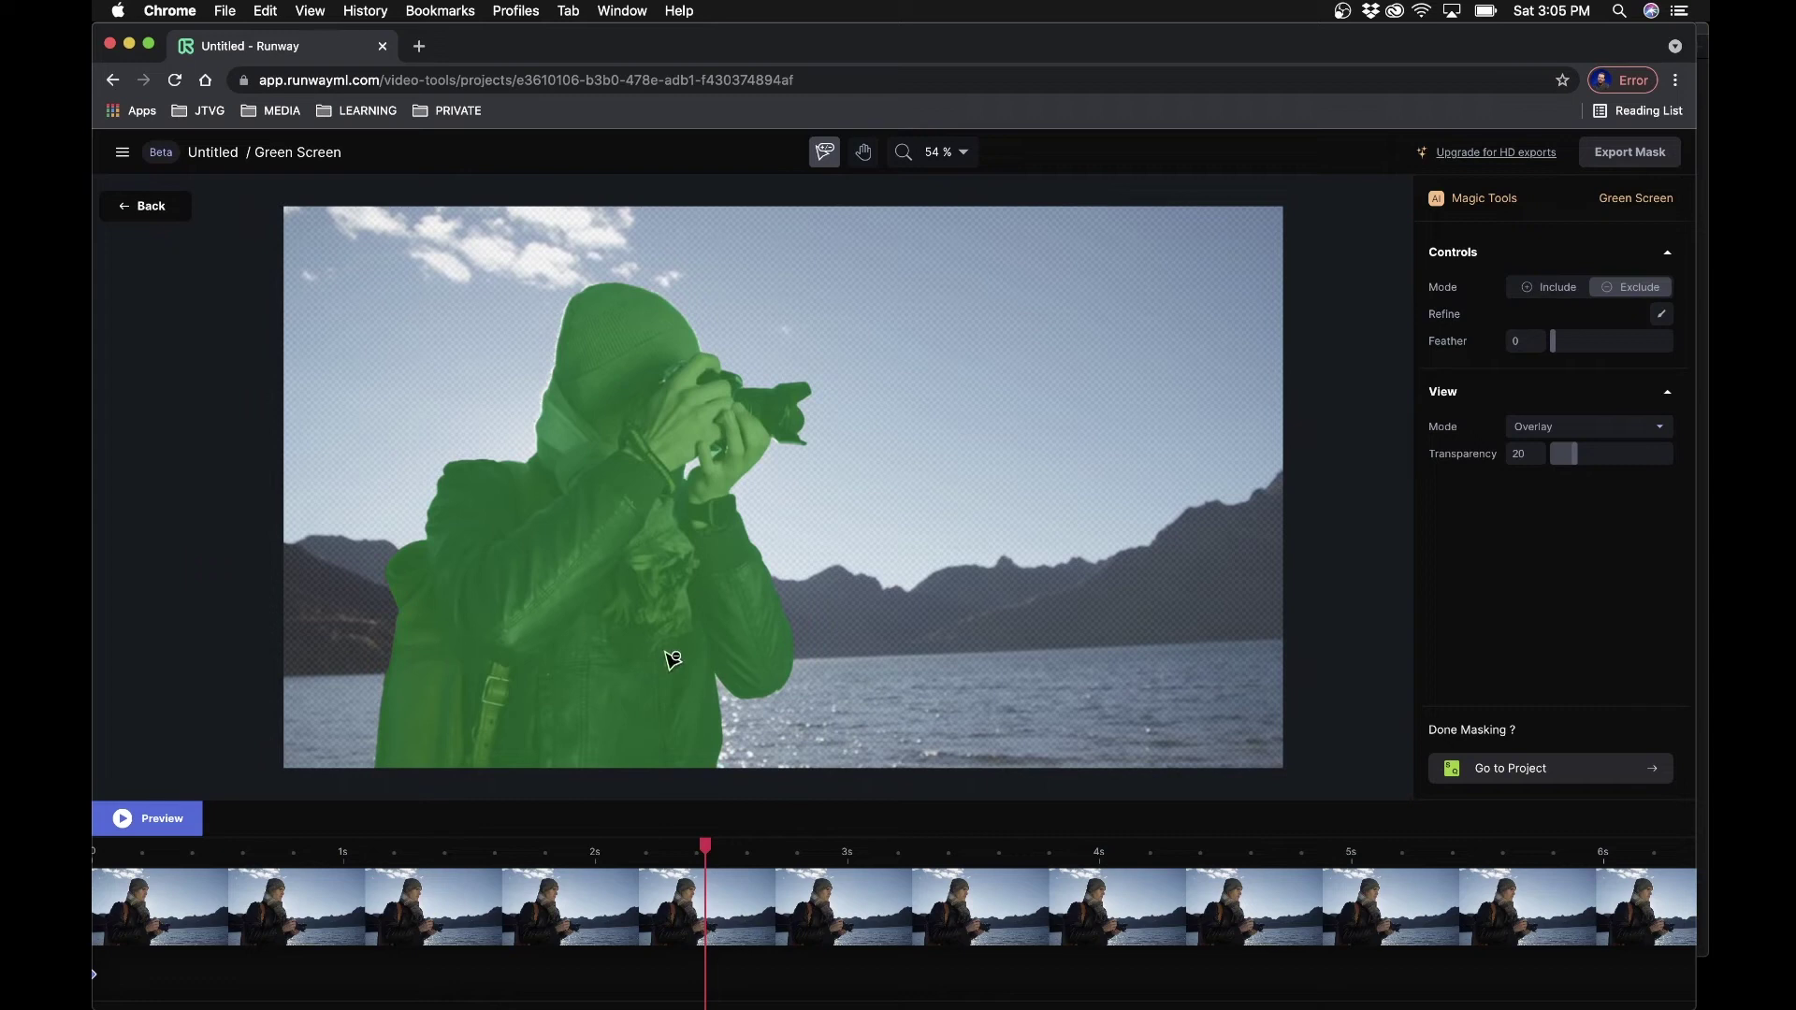
click(161, 828)
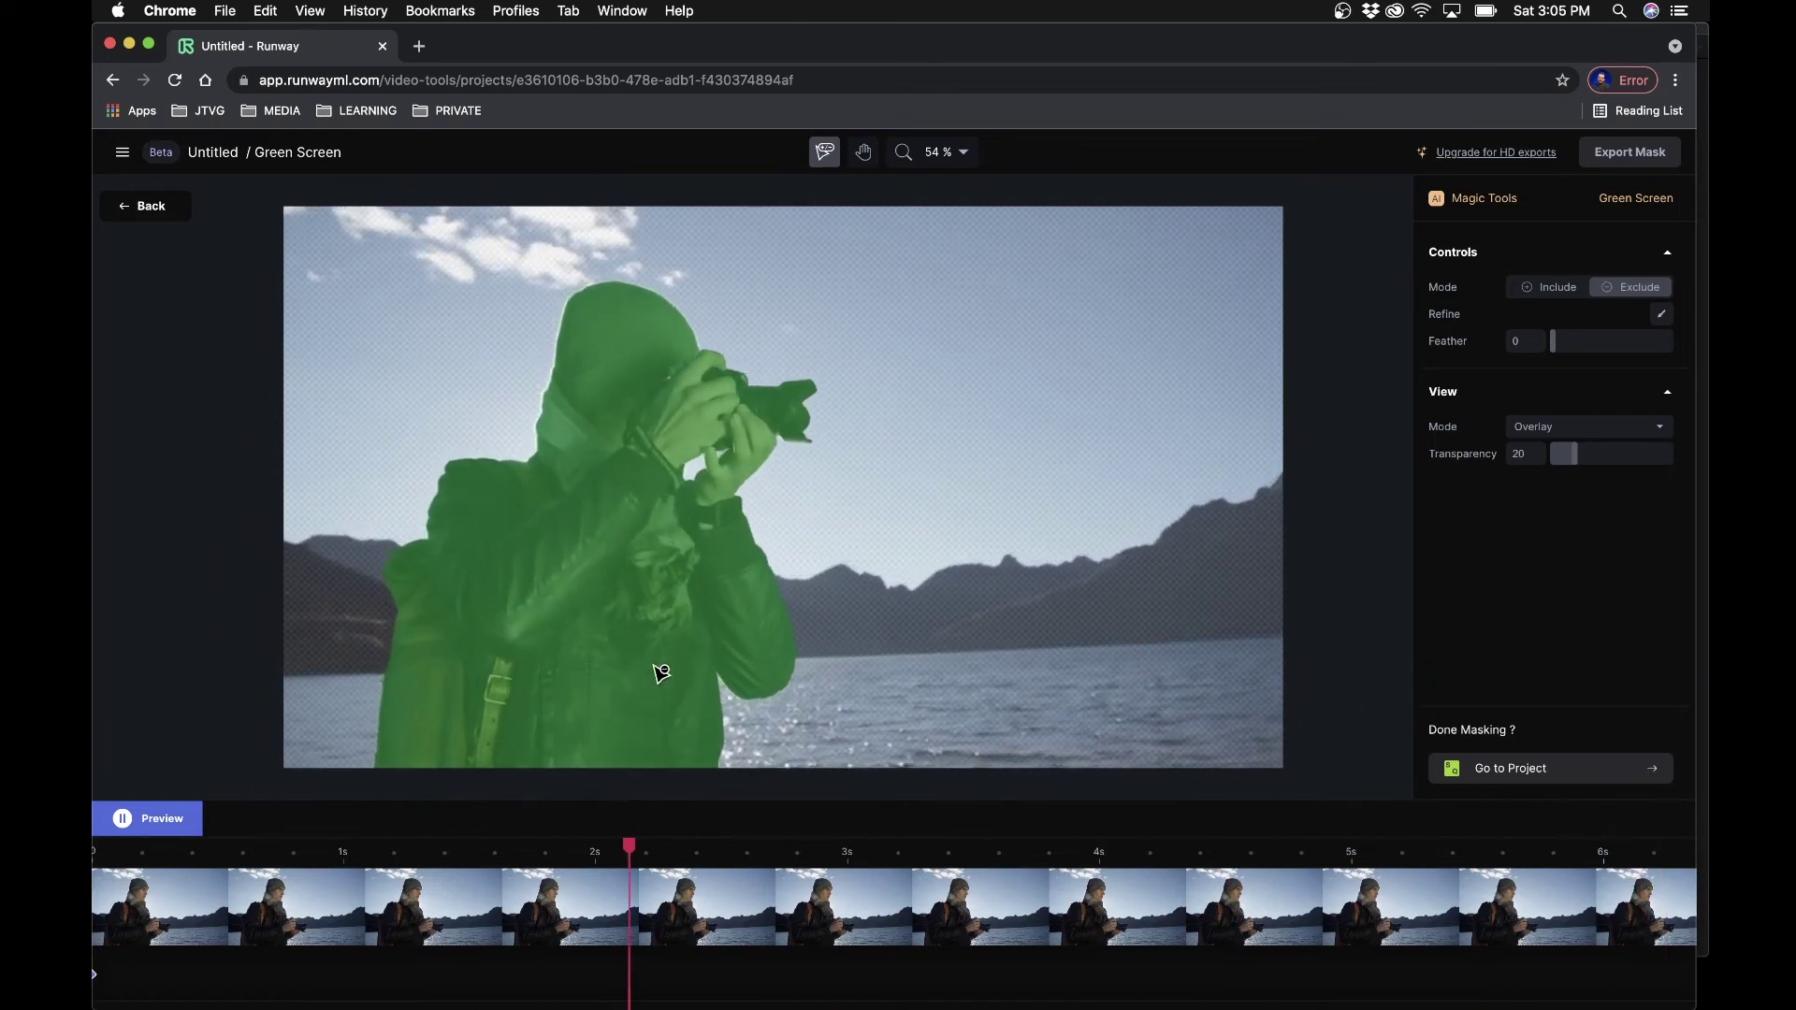
key(space)
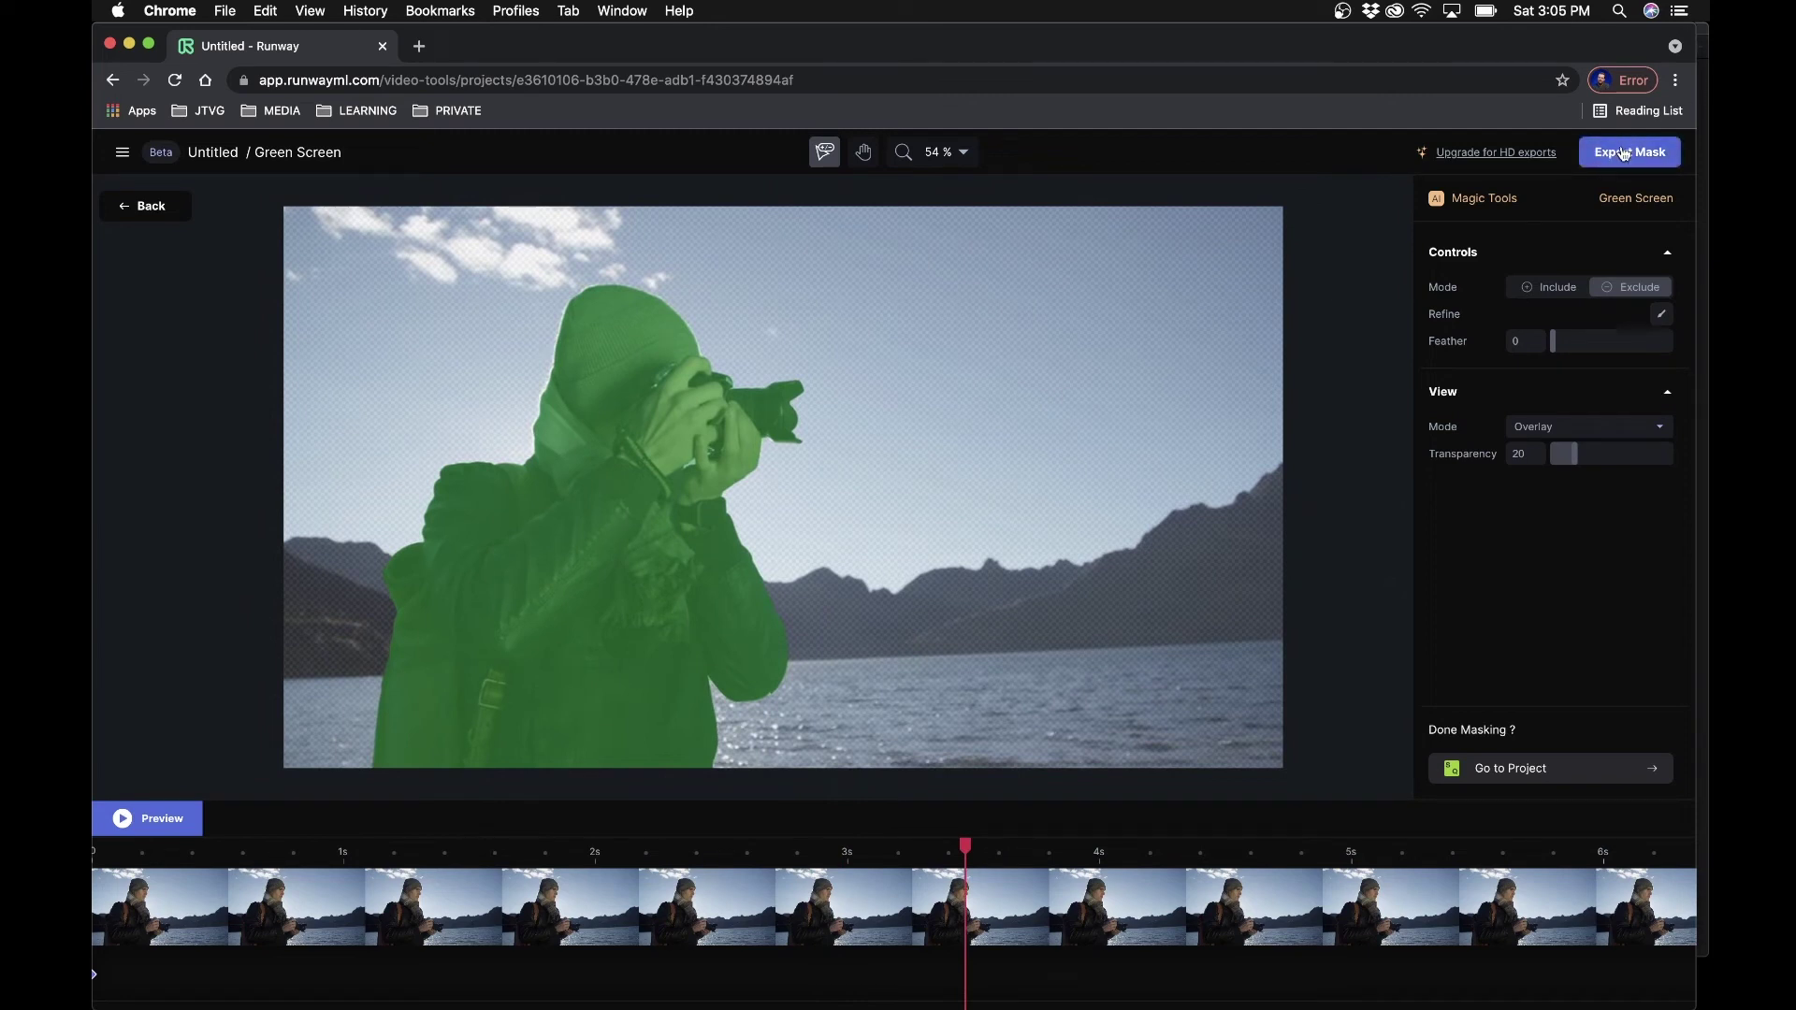
- Export the camera man's Green Screen mask and go back to the project editor
click(1623, 155)
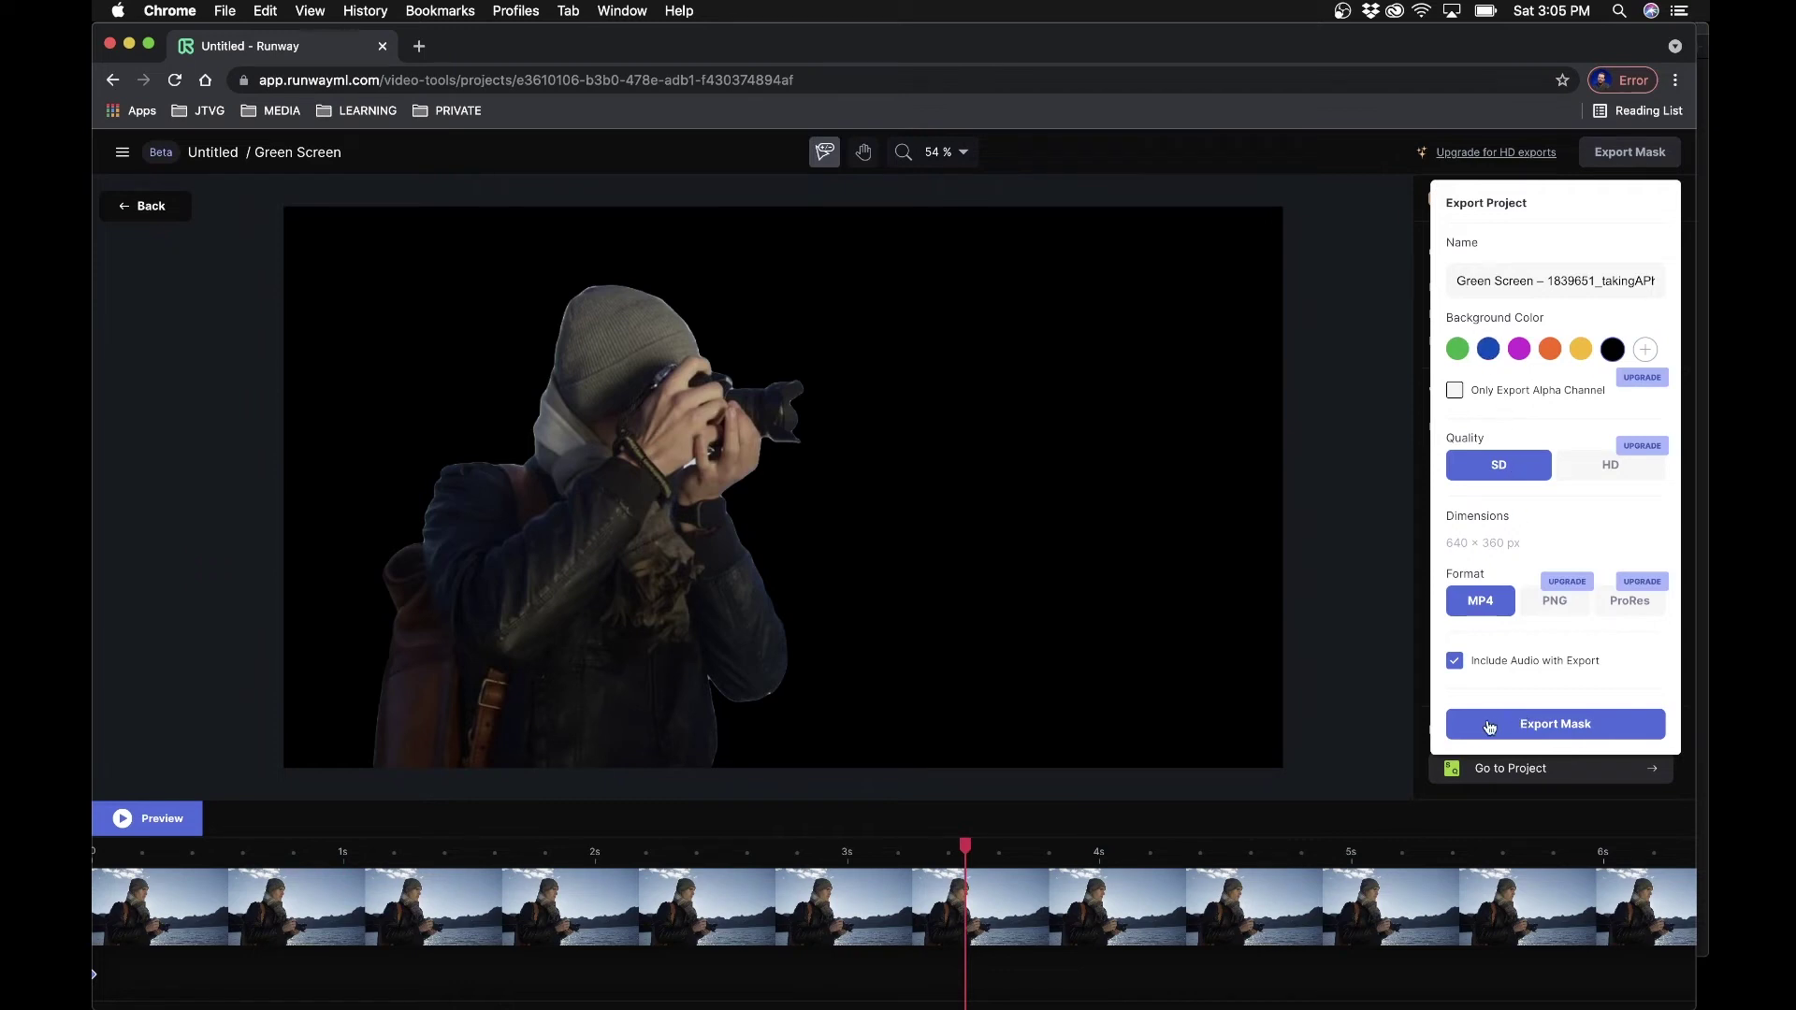
click(1489, 727)
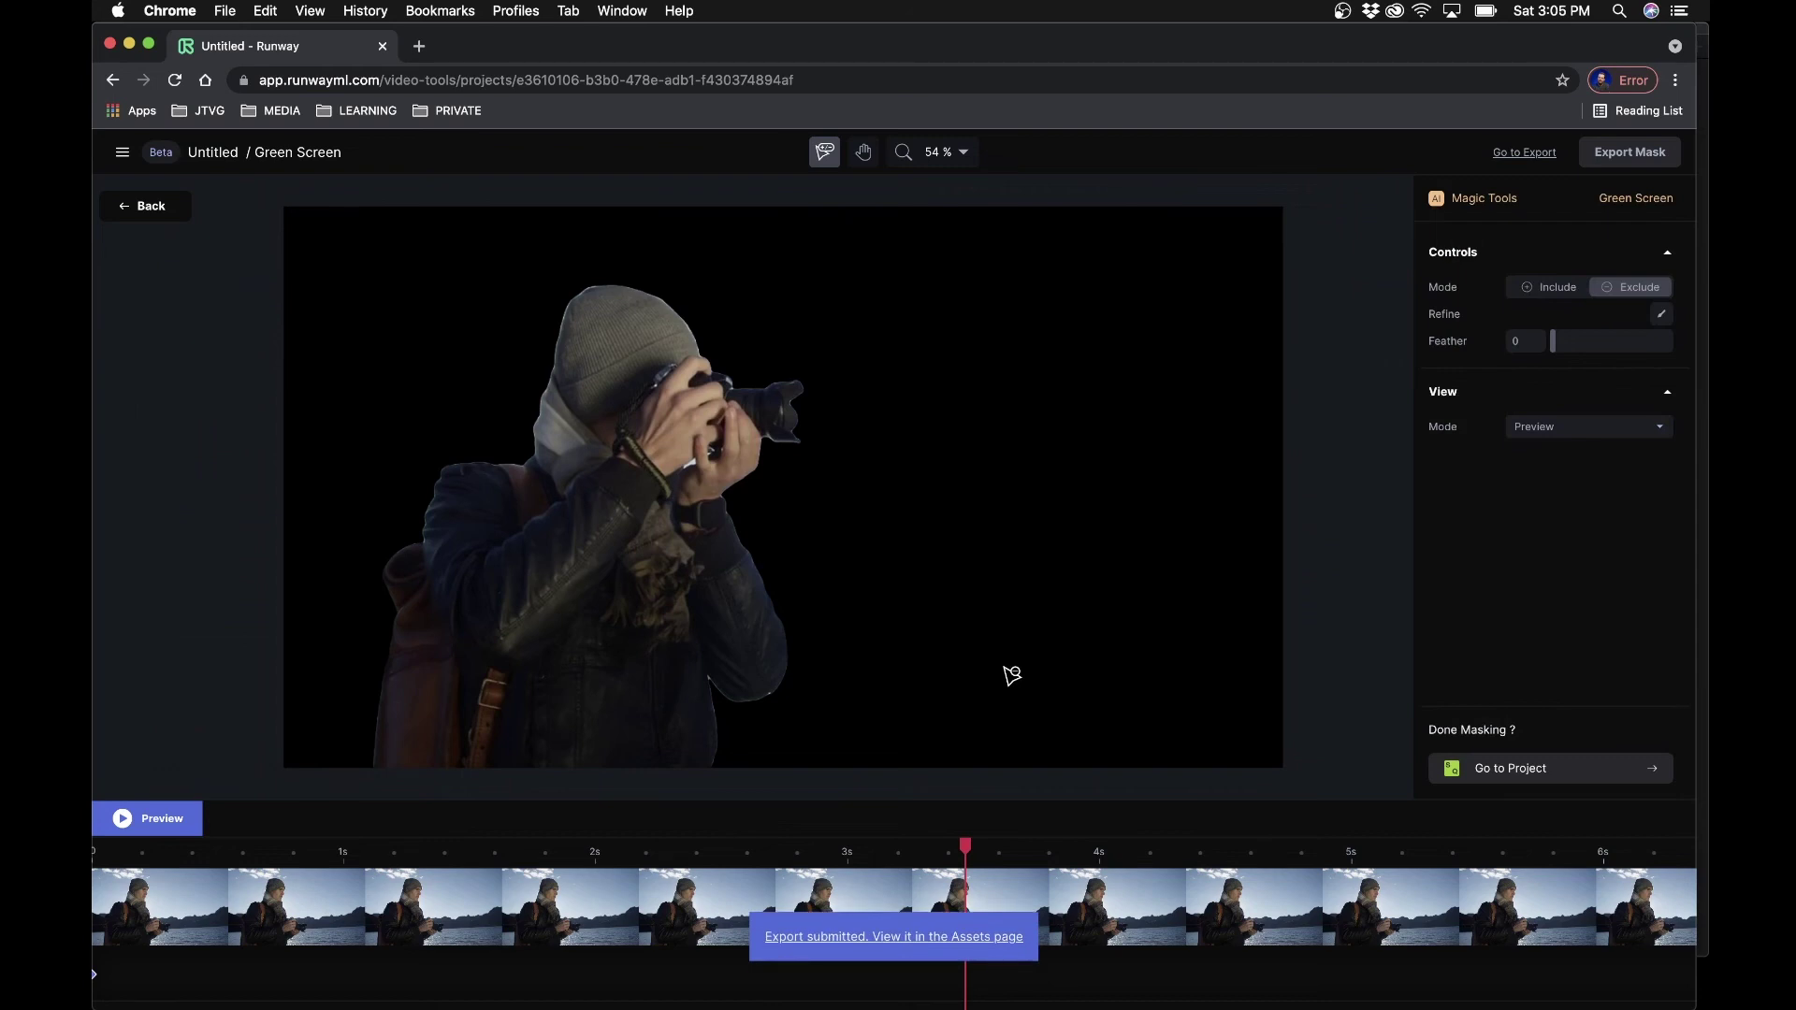
click(149, 208)
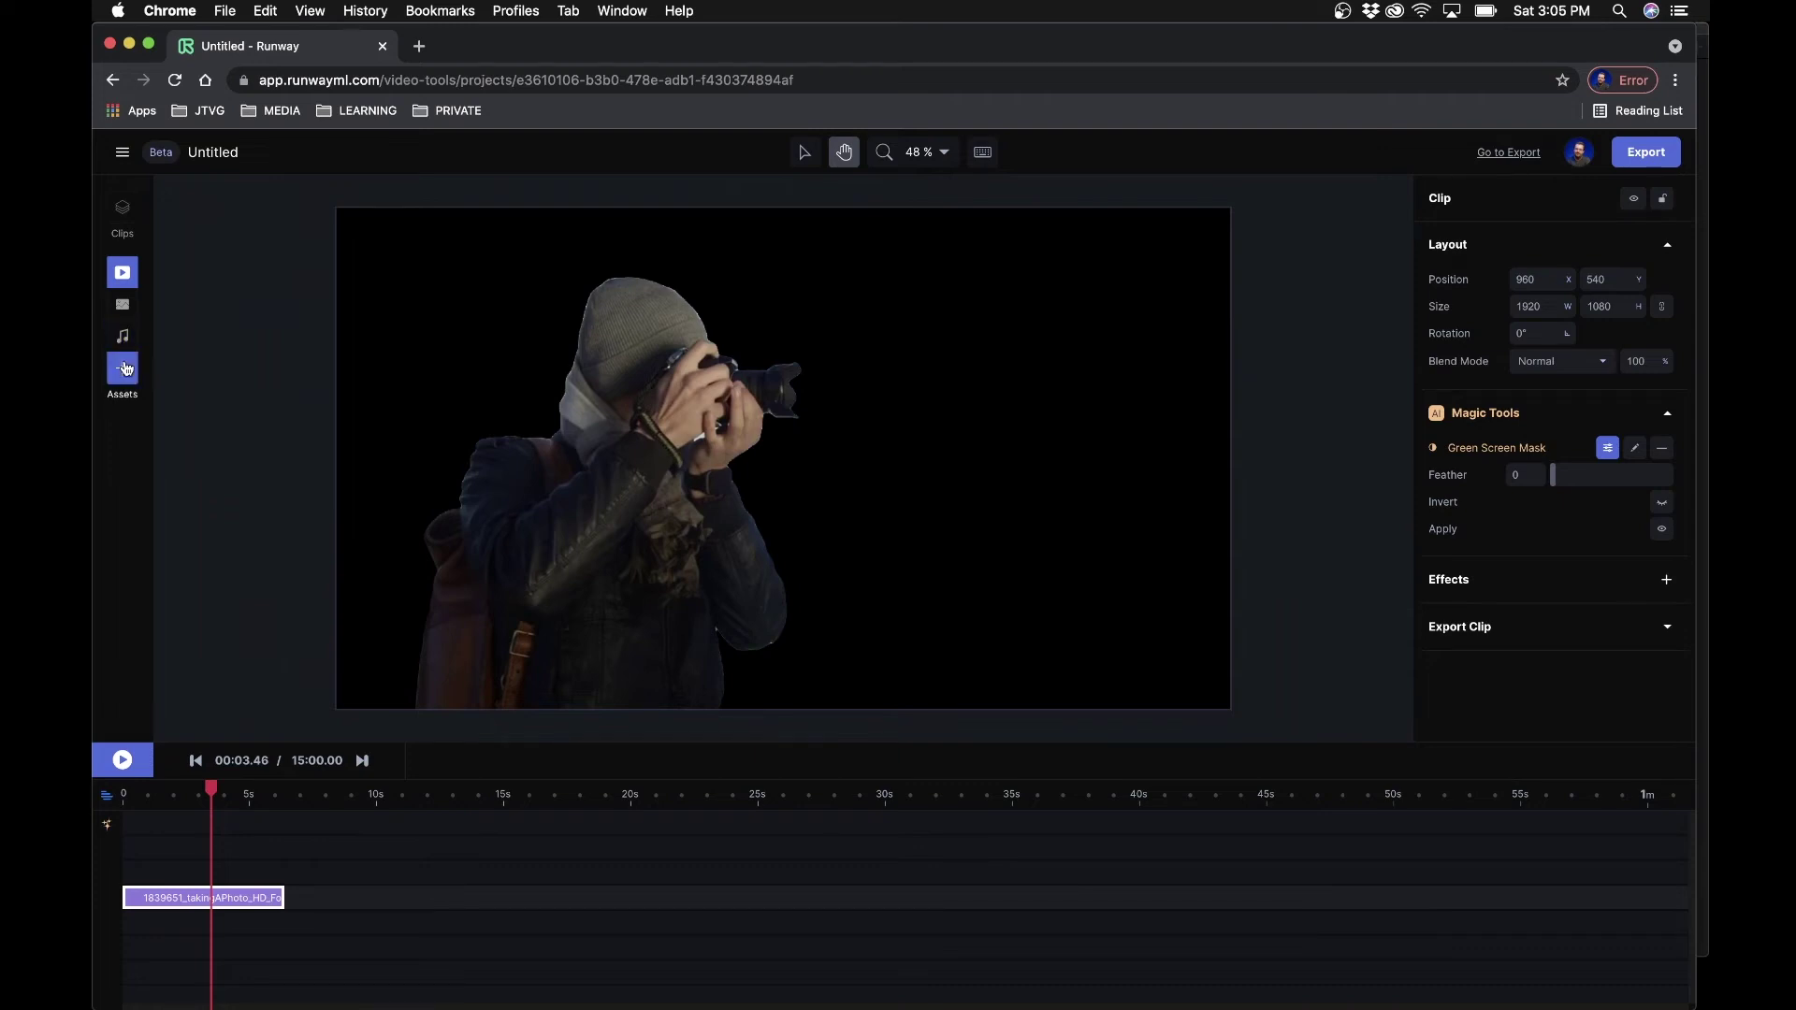
- Upload production ID_4082425.mp4 and place it on the timeline starting at zero
click(121, 368)
click(708, 178)
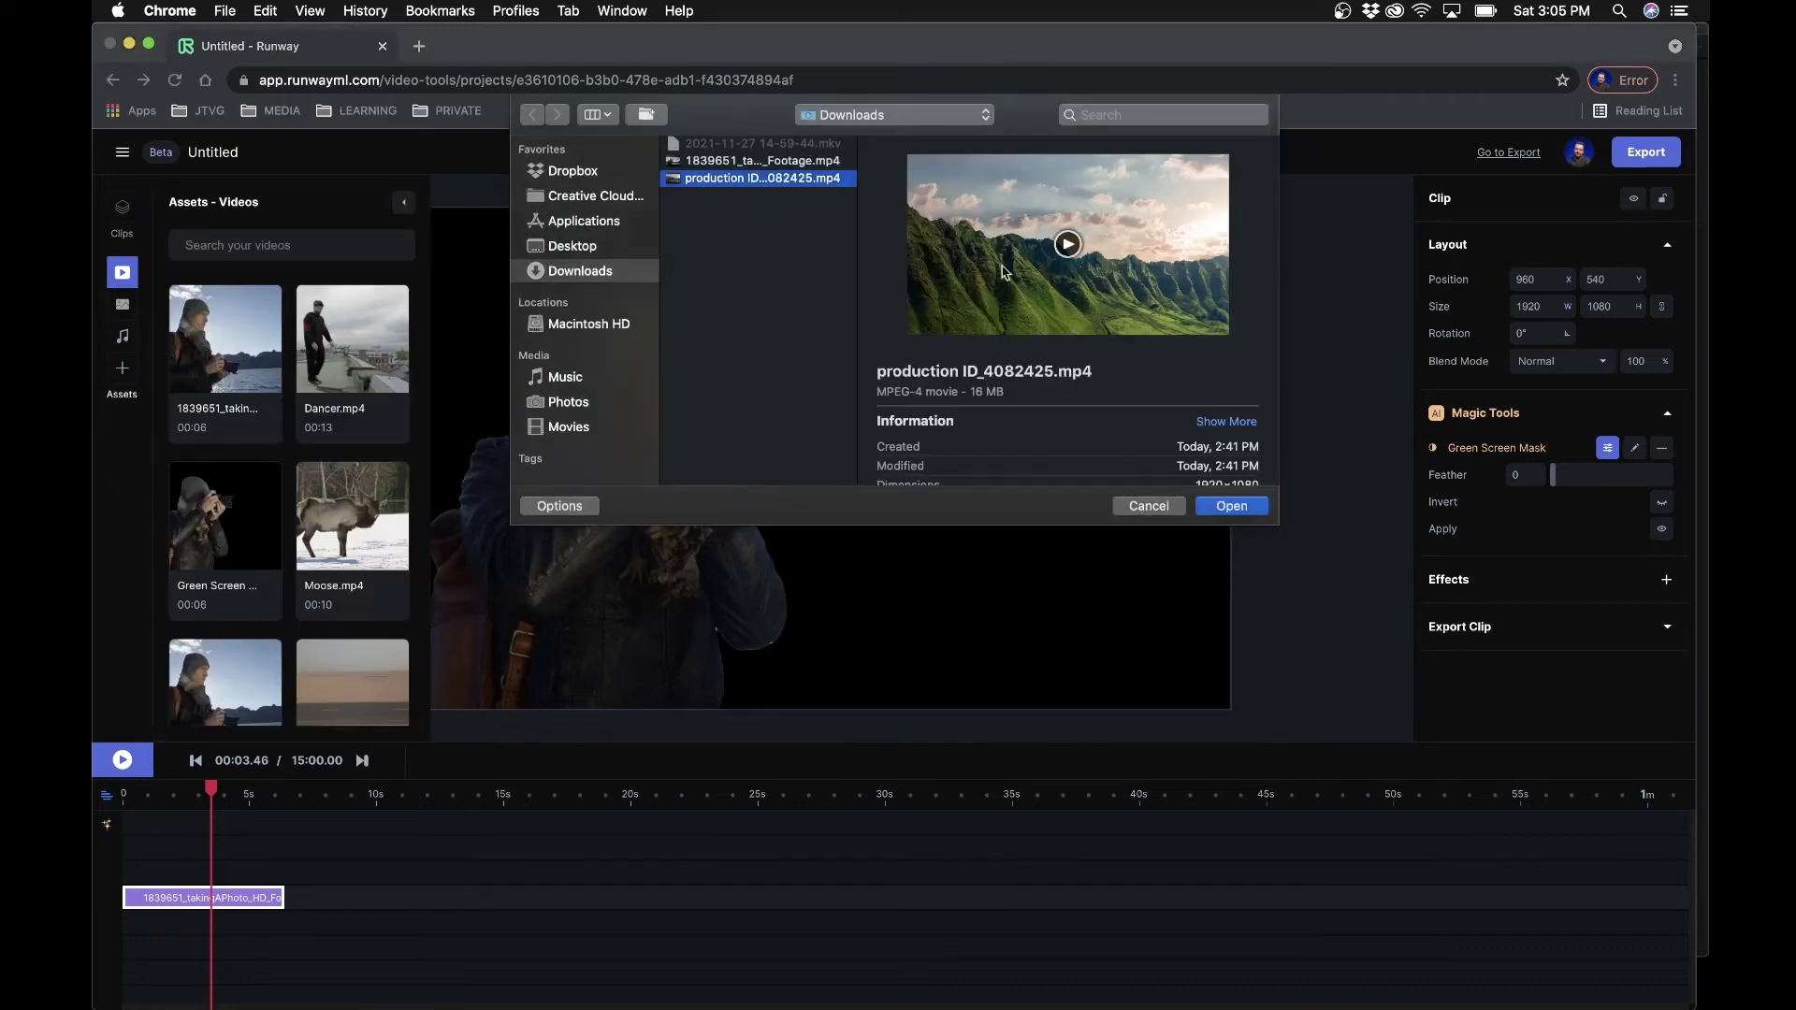
click(1229, 506)
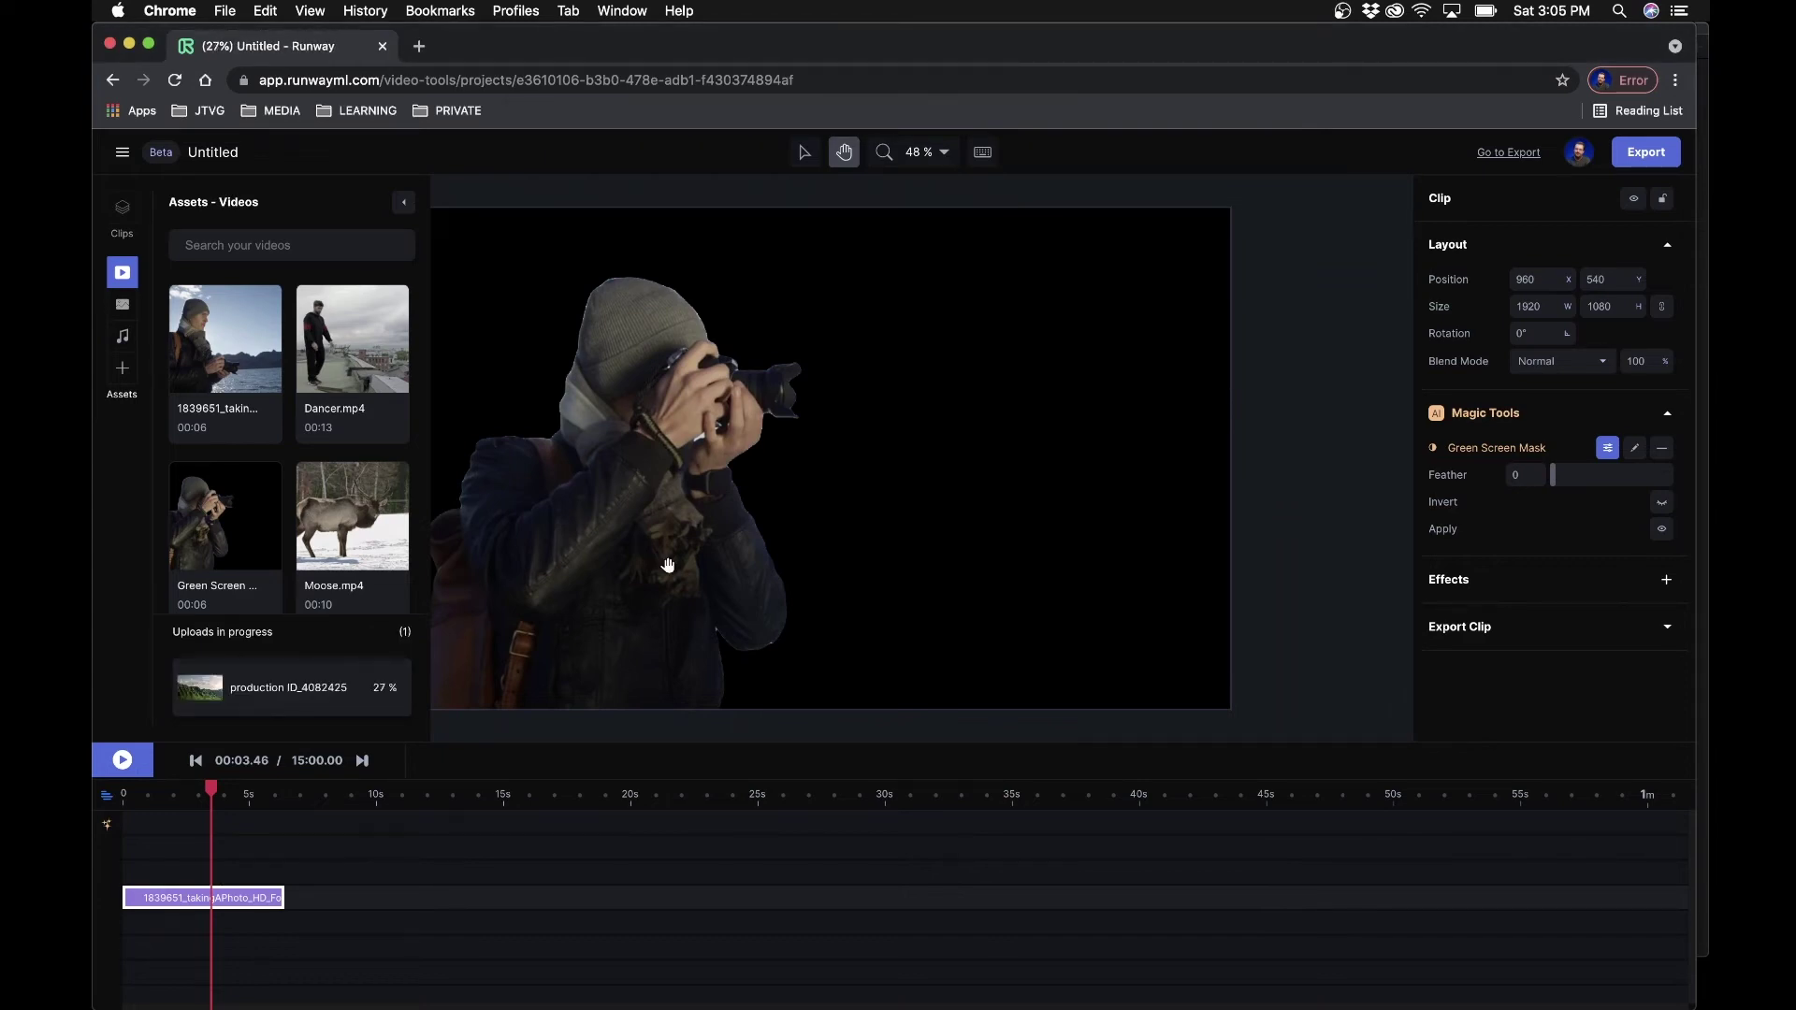
scroll(281, 523, down, 3)
drag(225, 523, 232, 882)
drag(347, 900, 154, 906)
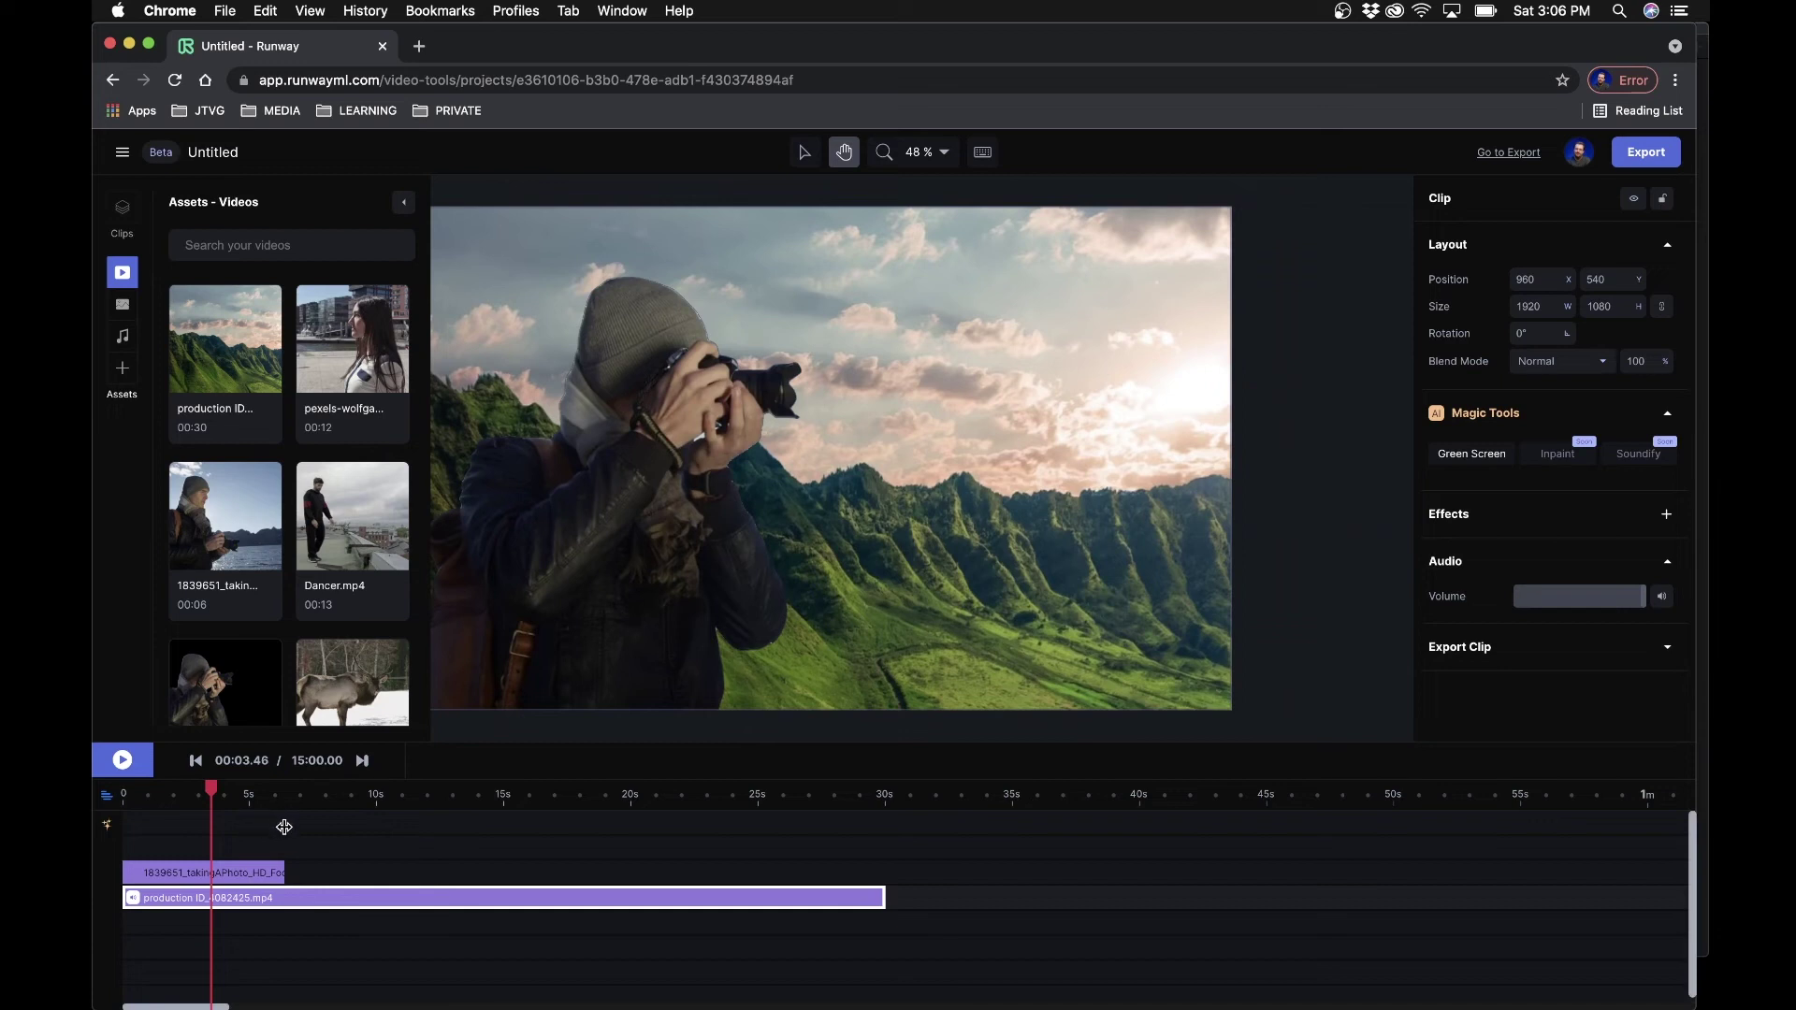
- Play the composite back from the beginning and select the camera-man clip to adjust its mask
key(space)
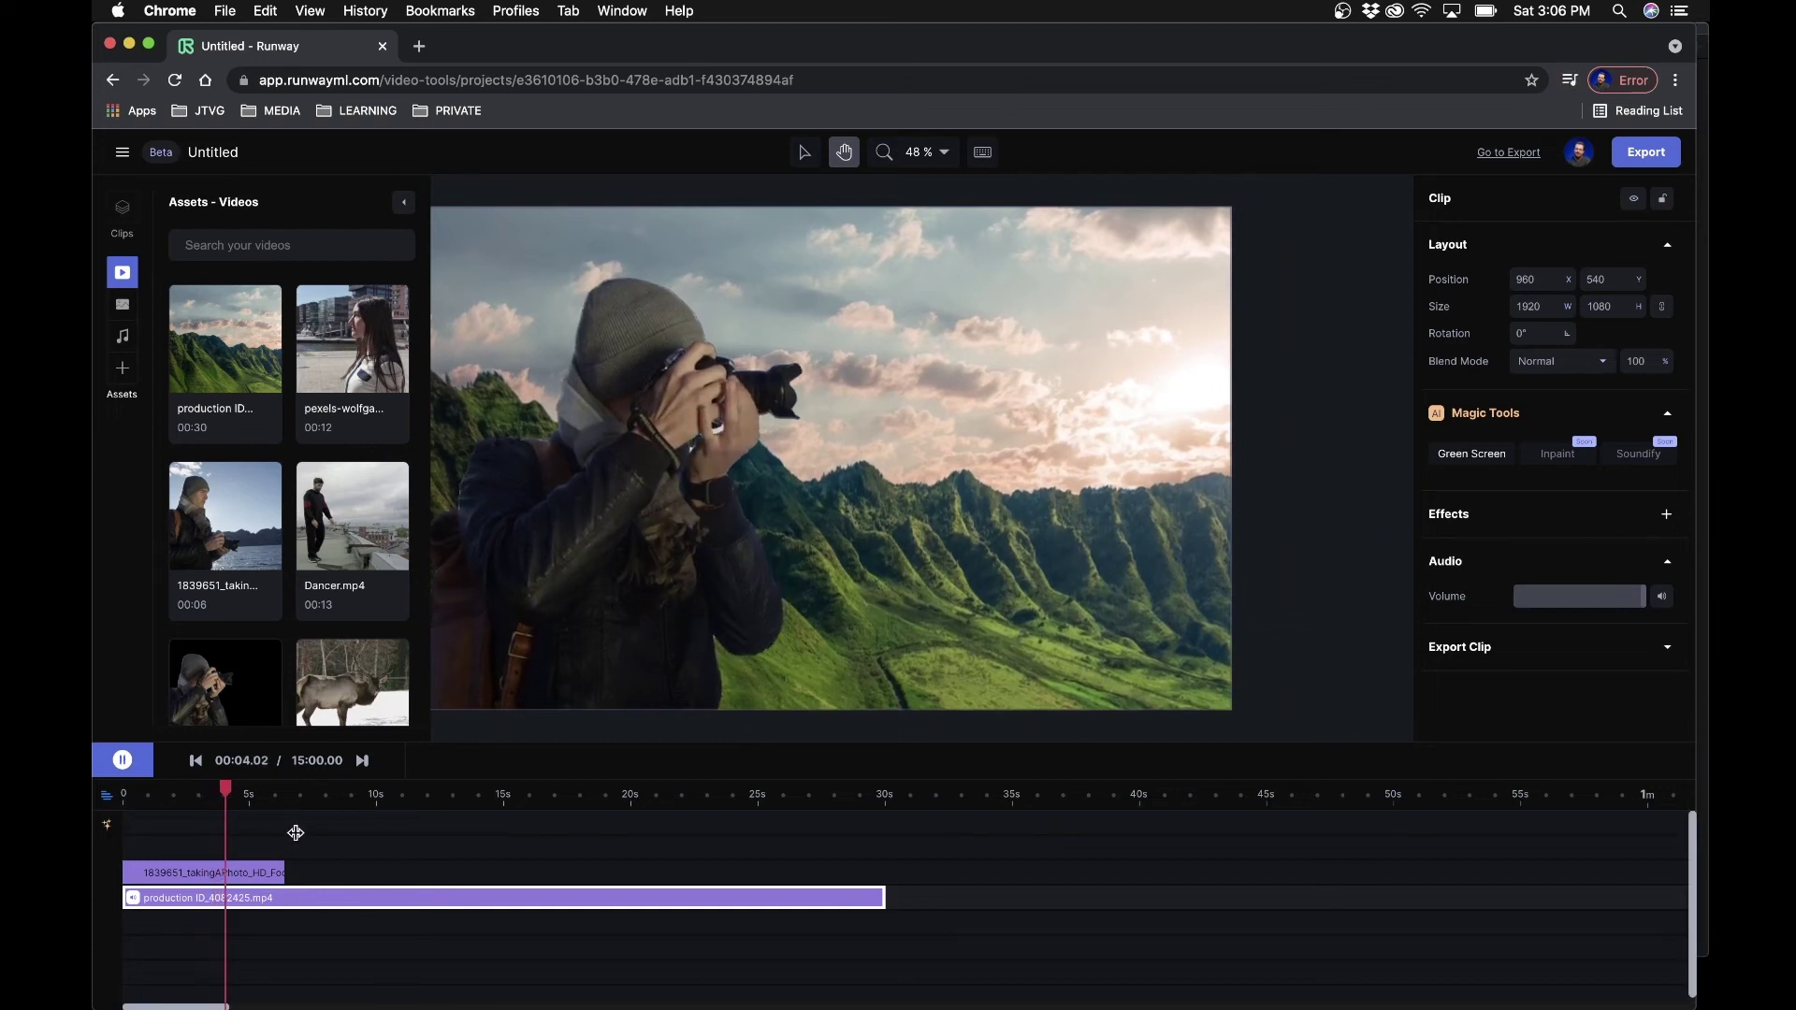
key(space)
drag(260, 791, 125, 796)
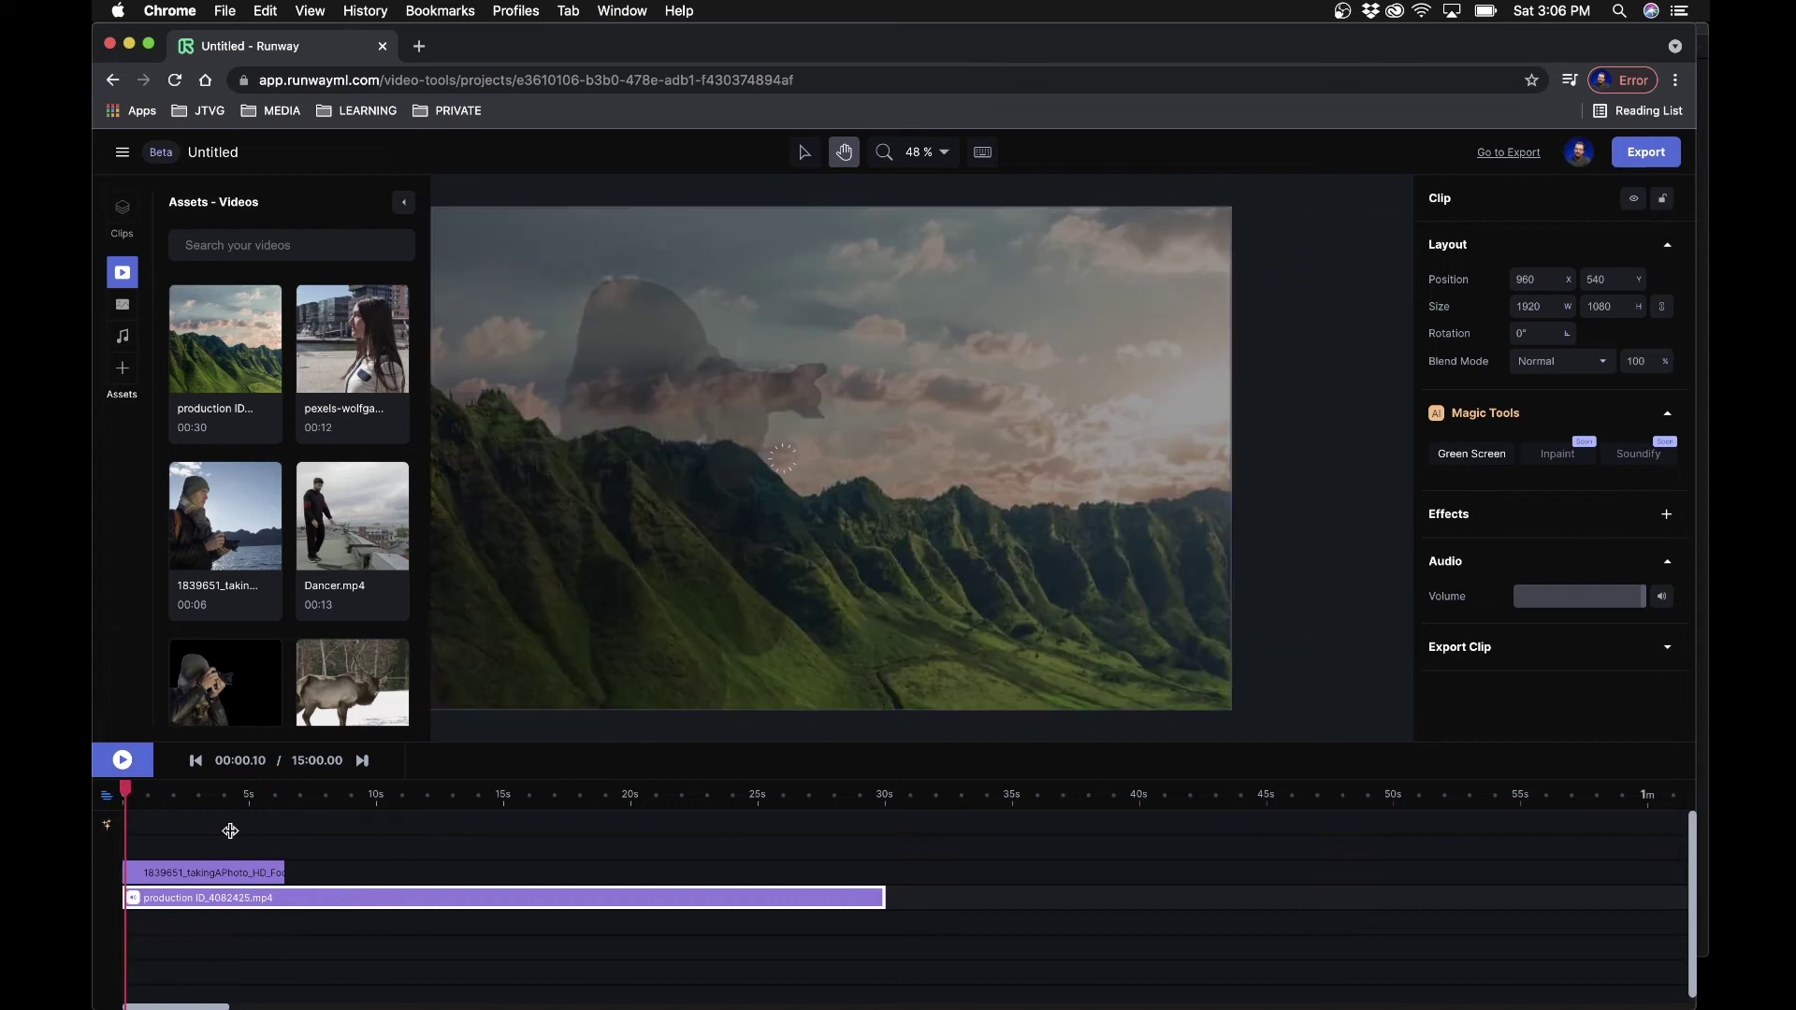
key(space)
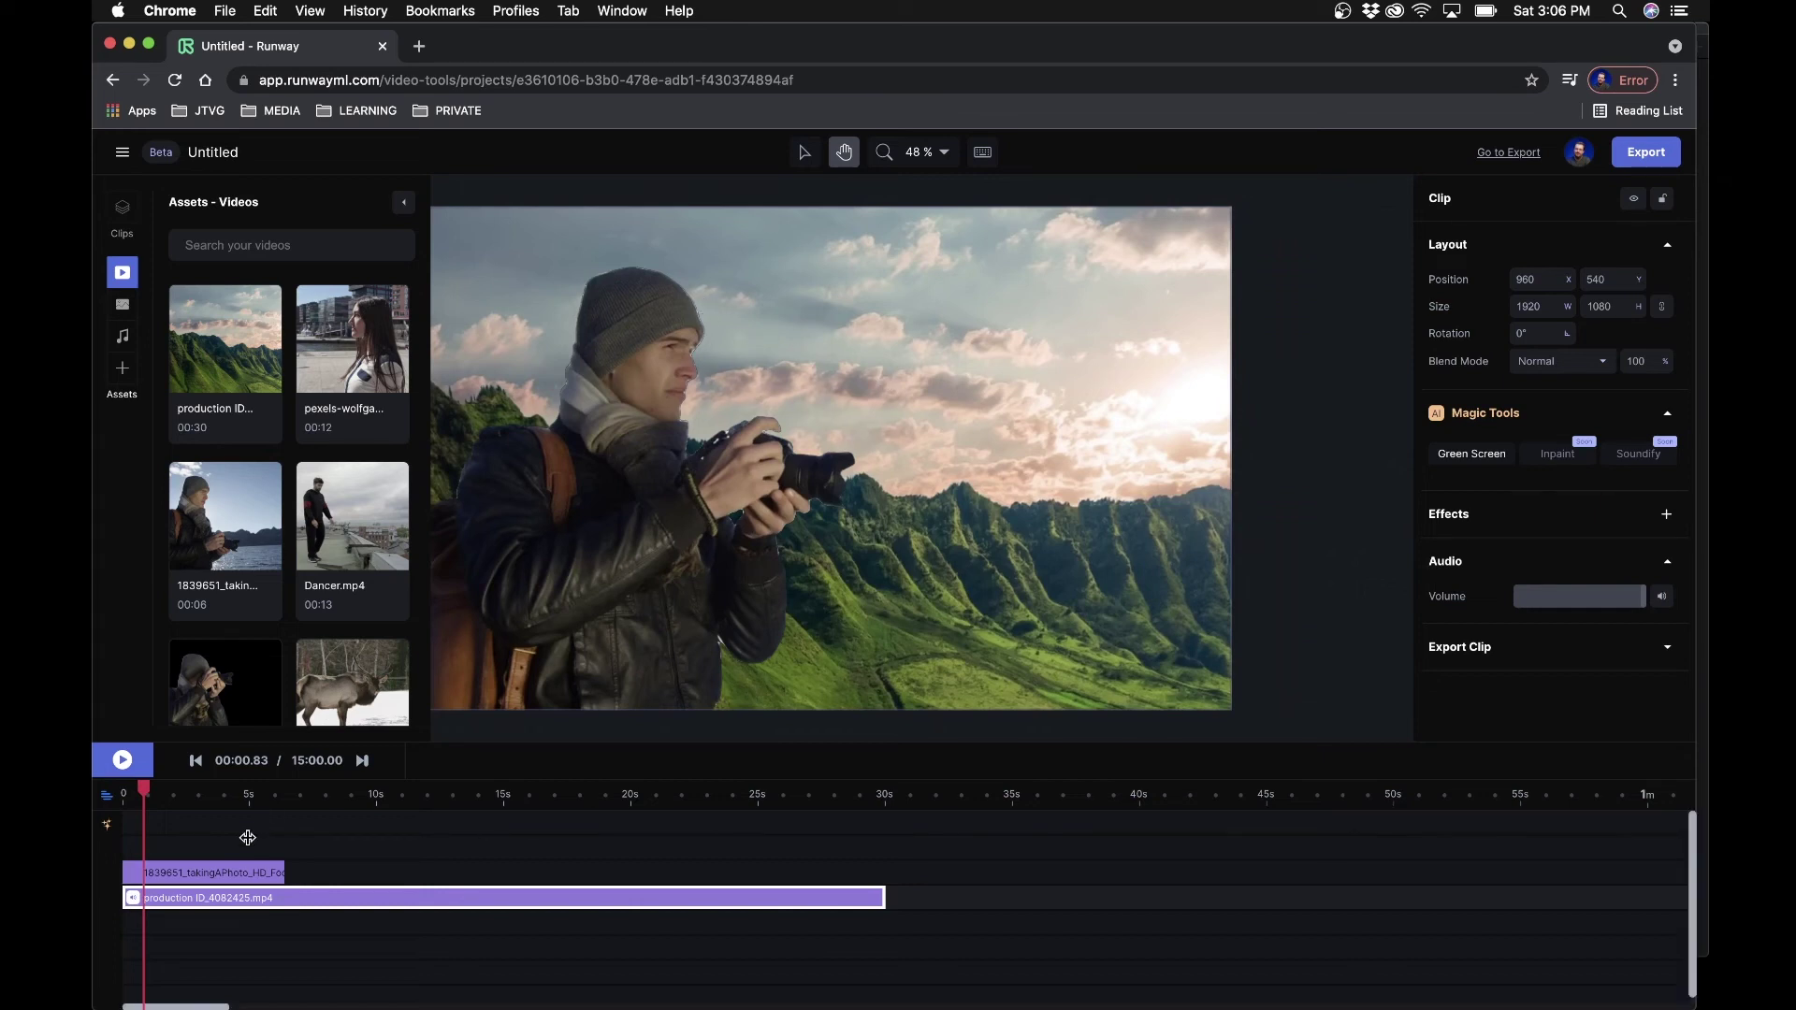
click(206, 876)
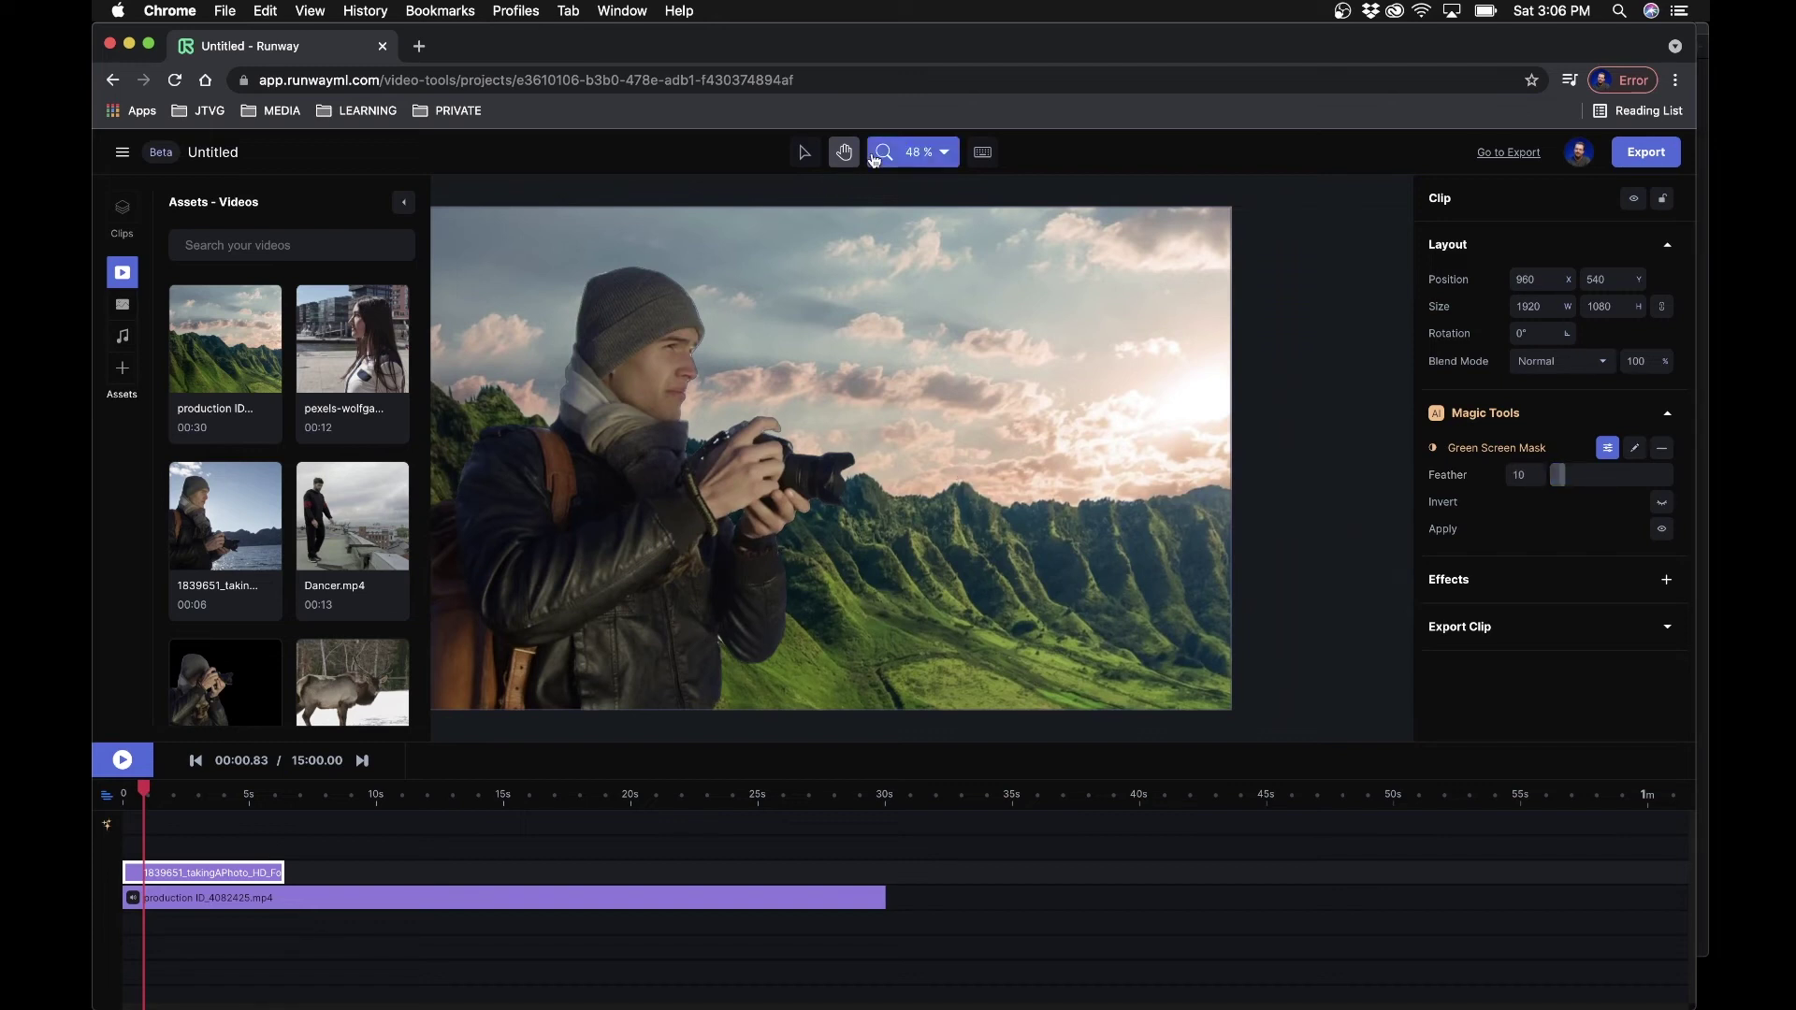
click(875, 156)
click(899, 209)
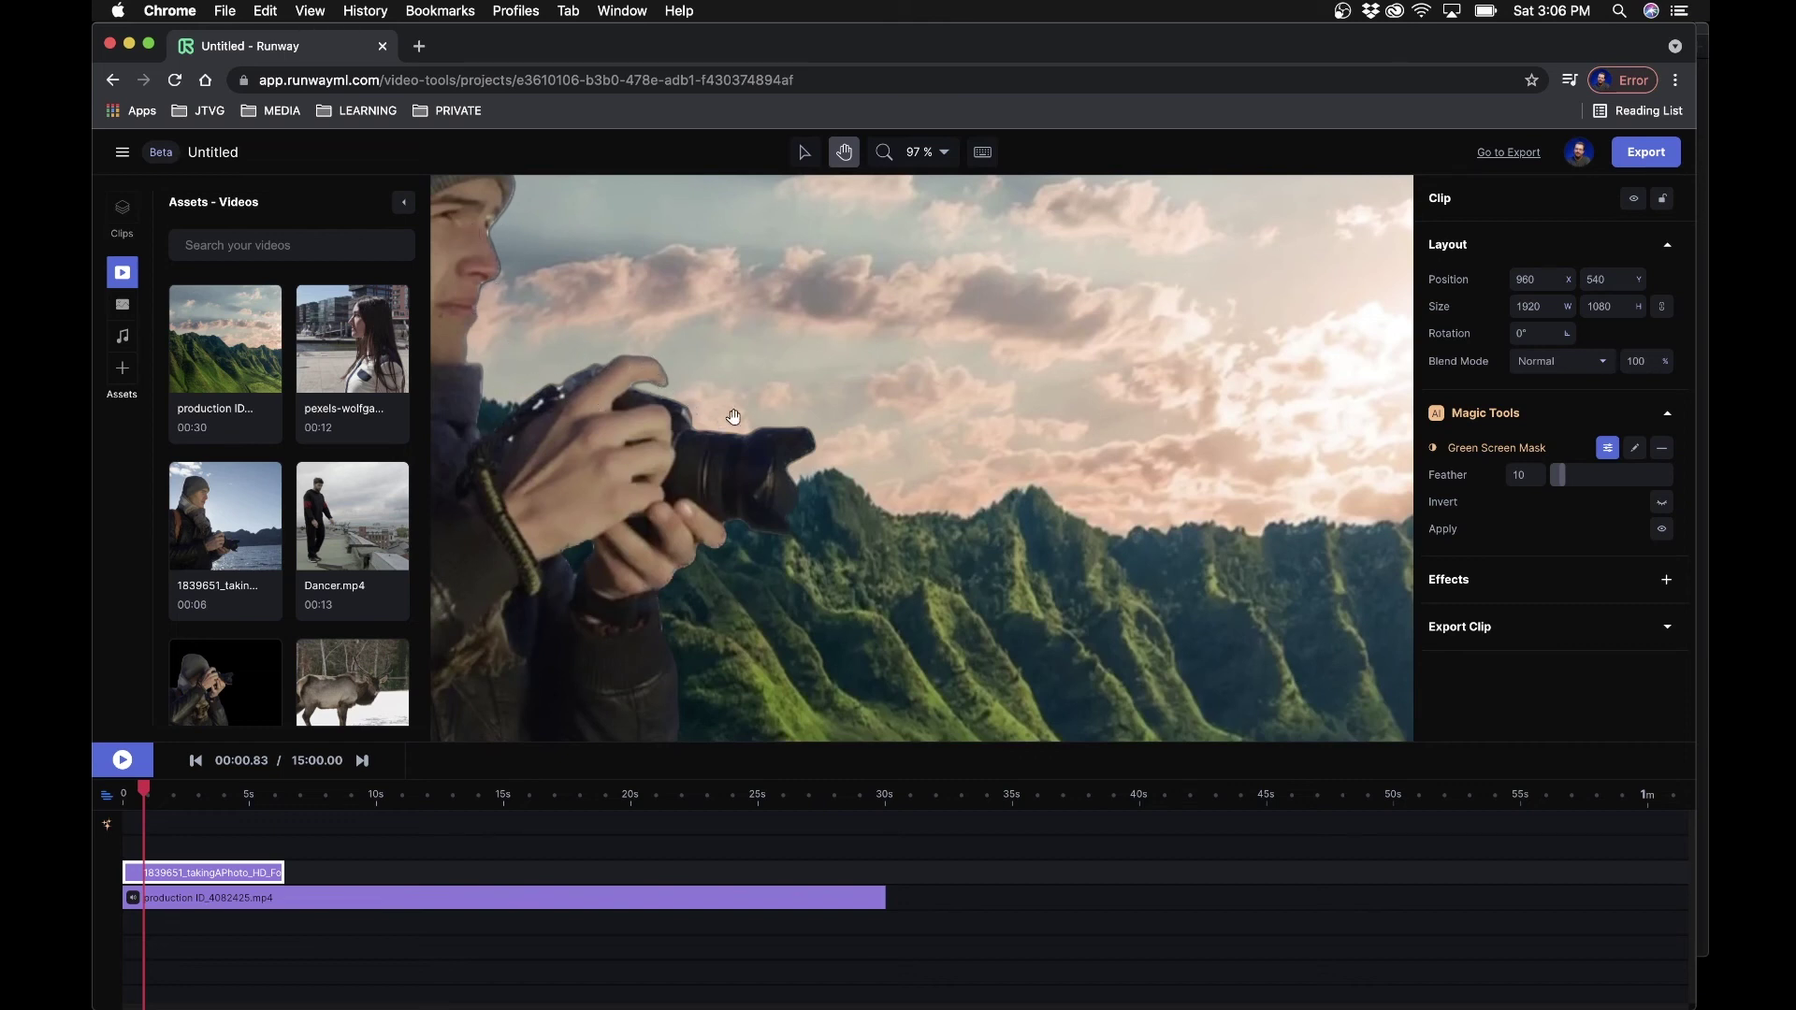
click(923, 155)
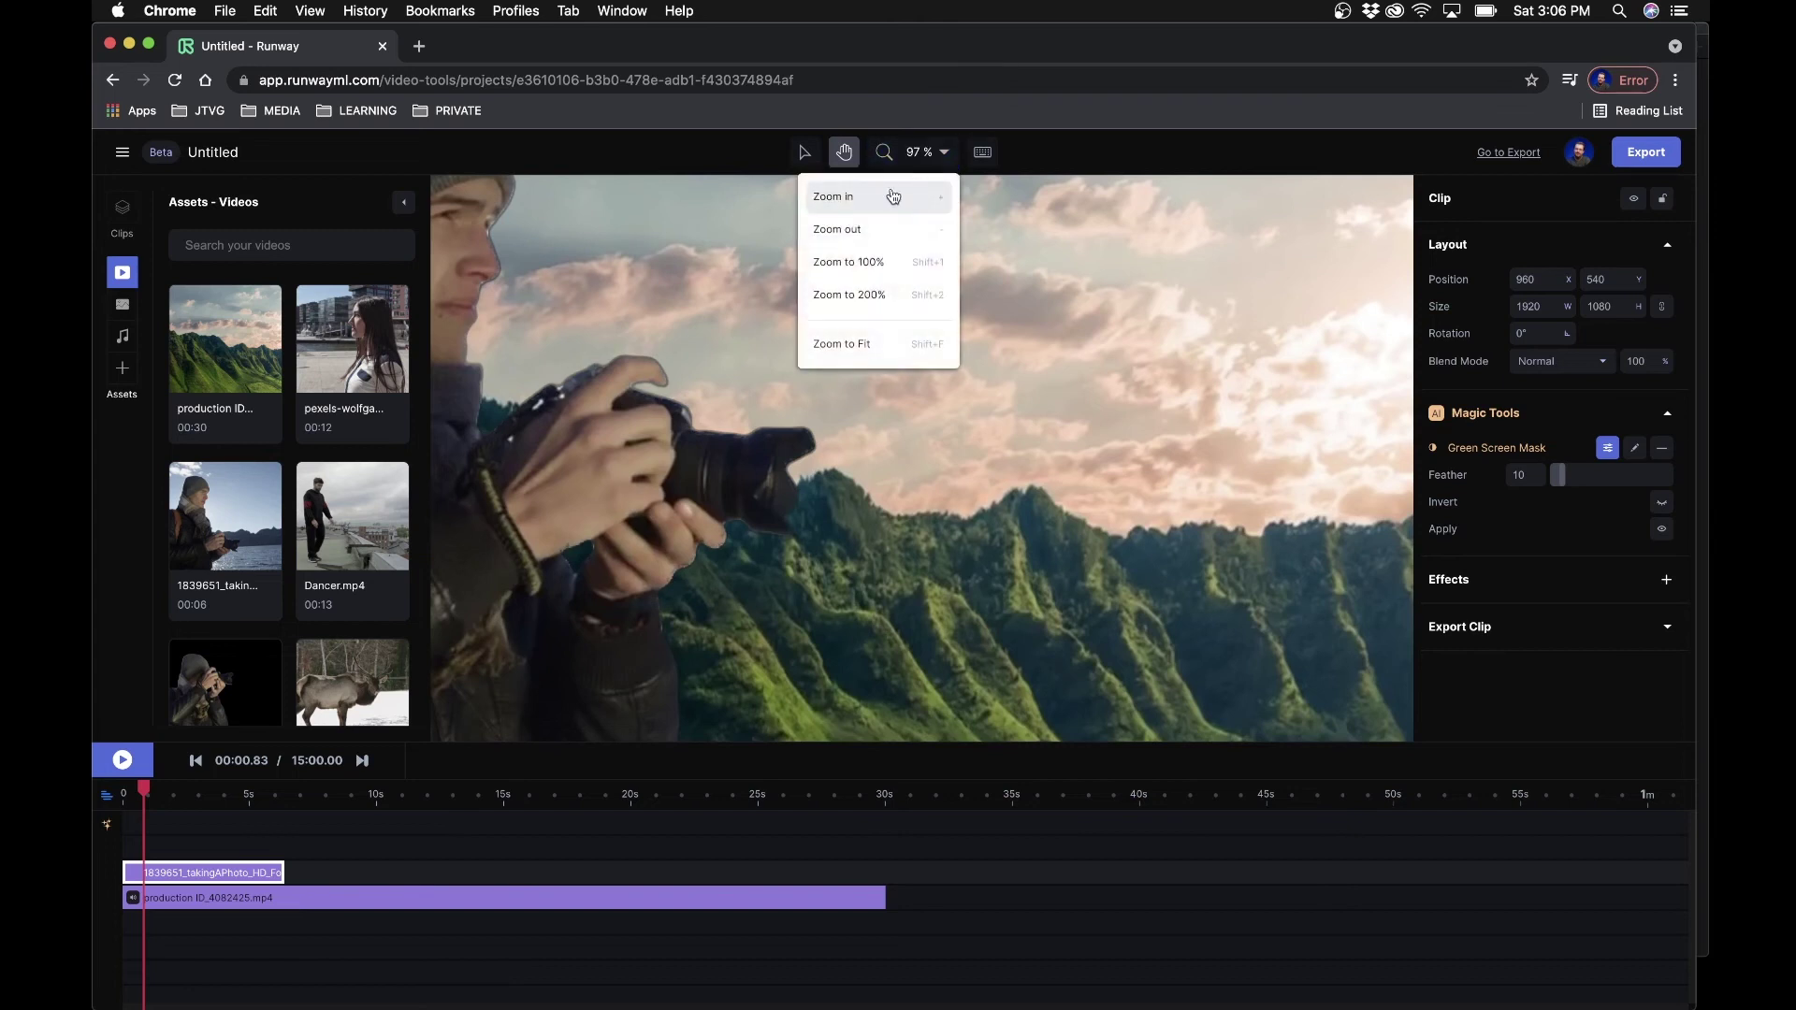
click(859, 344)
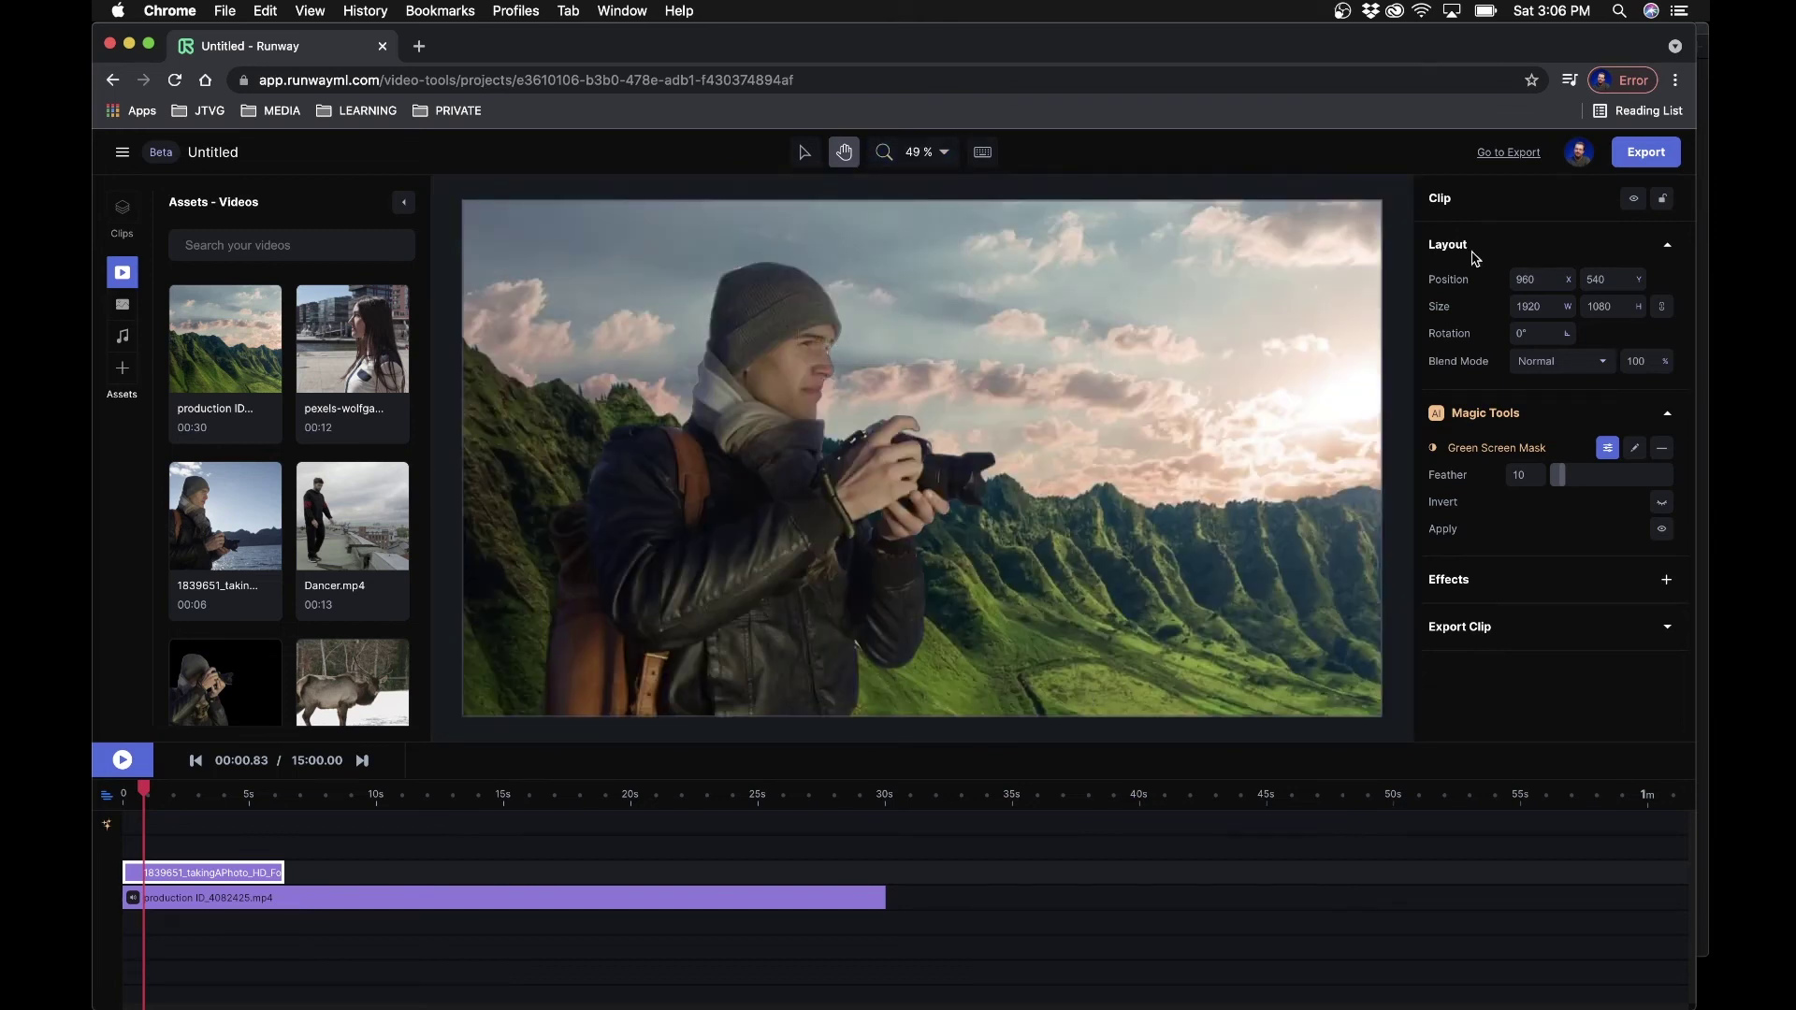
click(1648, 156)
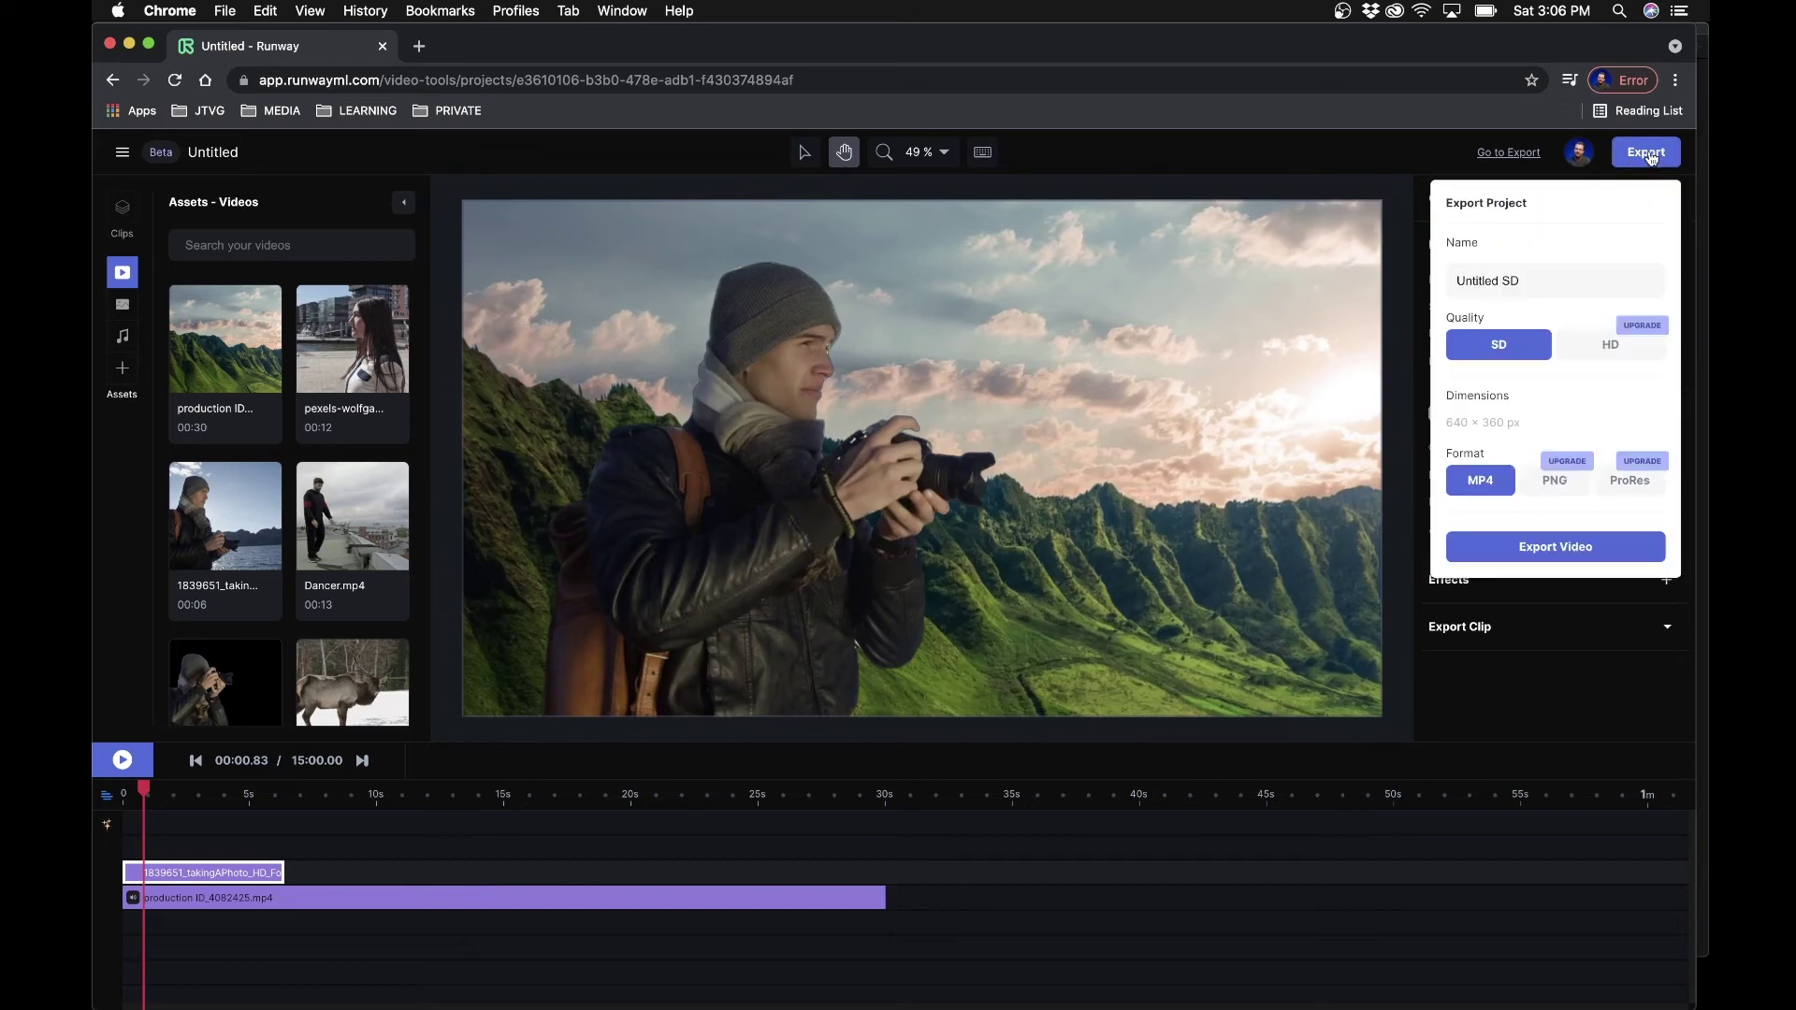
- Rename the export to 'Camera Man Keyed' and export the video as SD MP4
triple_click(1506, 280)
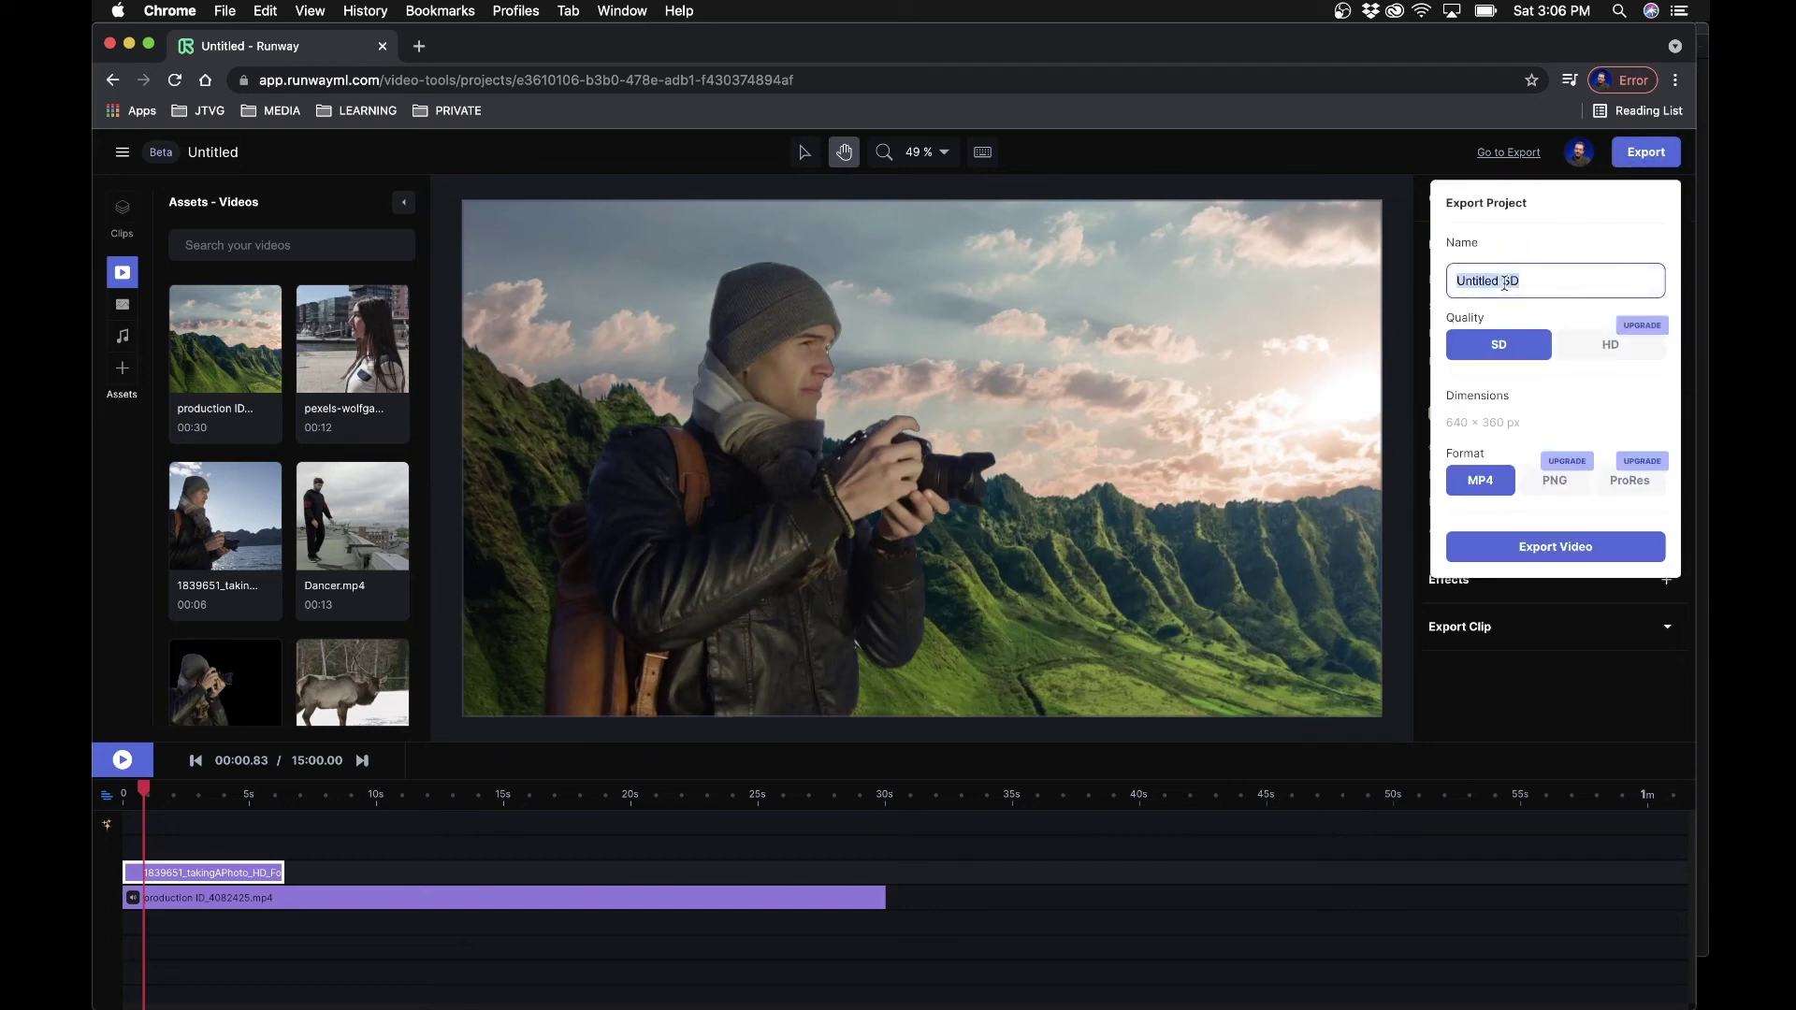
text(Camera Man Keyed)
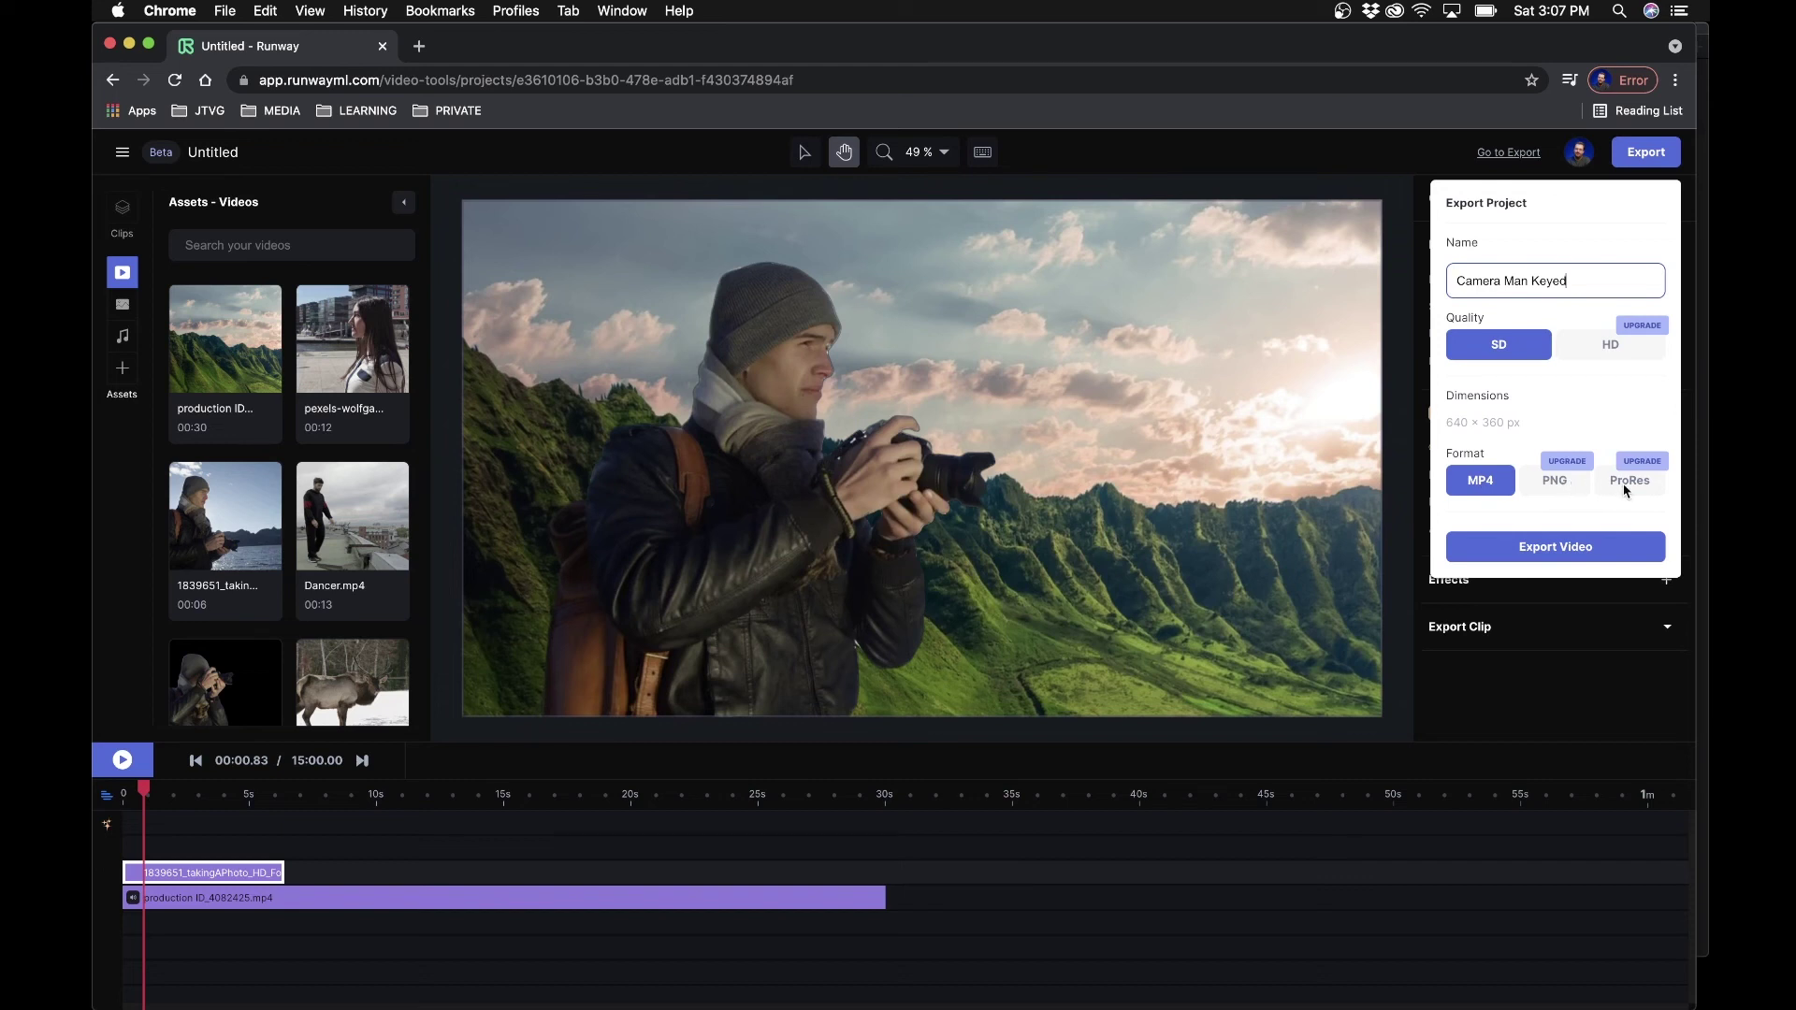
click(1550, 550)
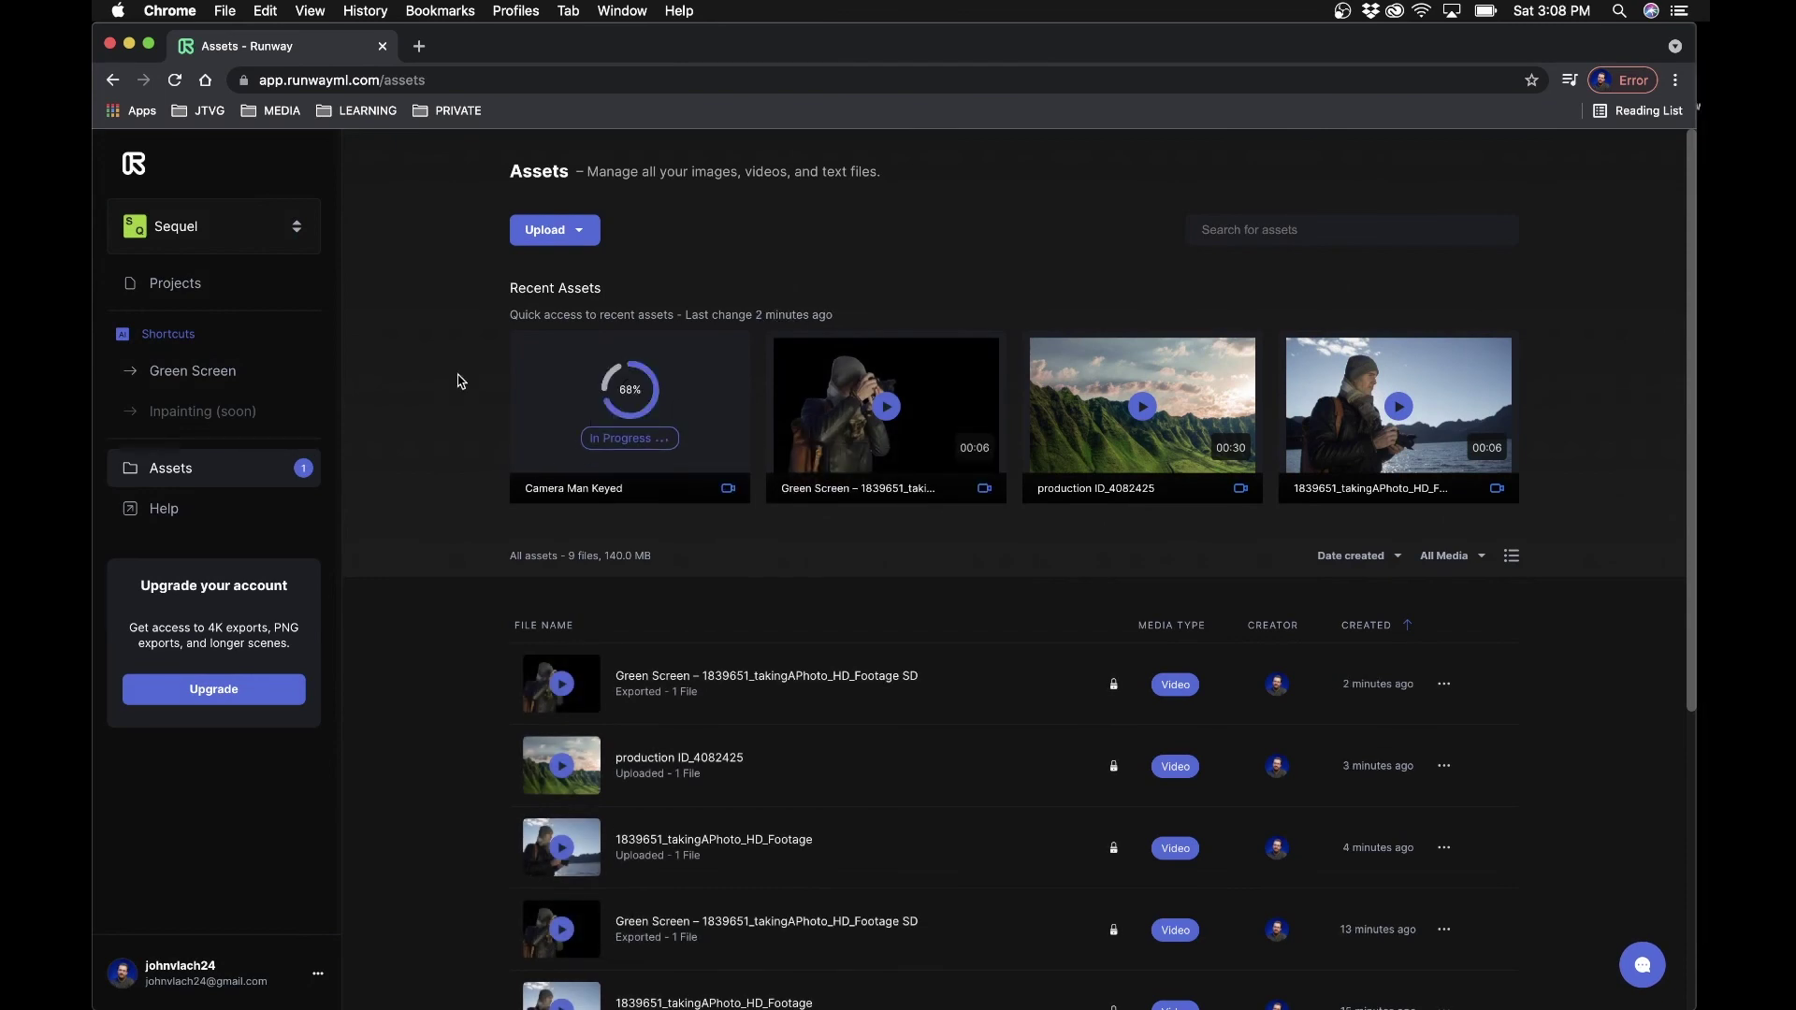
- Download the finished 'Camera Man Keyed' video from its card menu on the Assets page
mouse_move(560, 364)
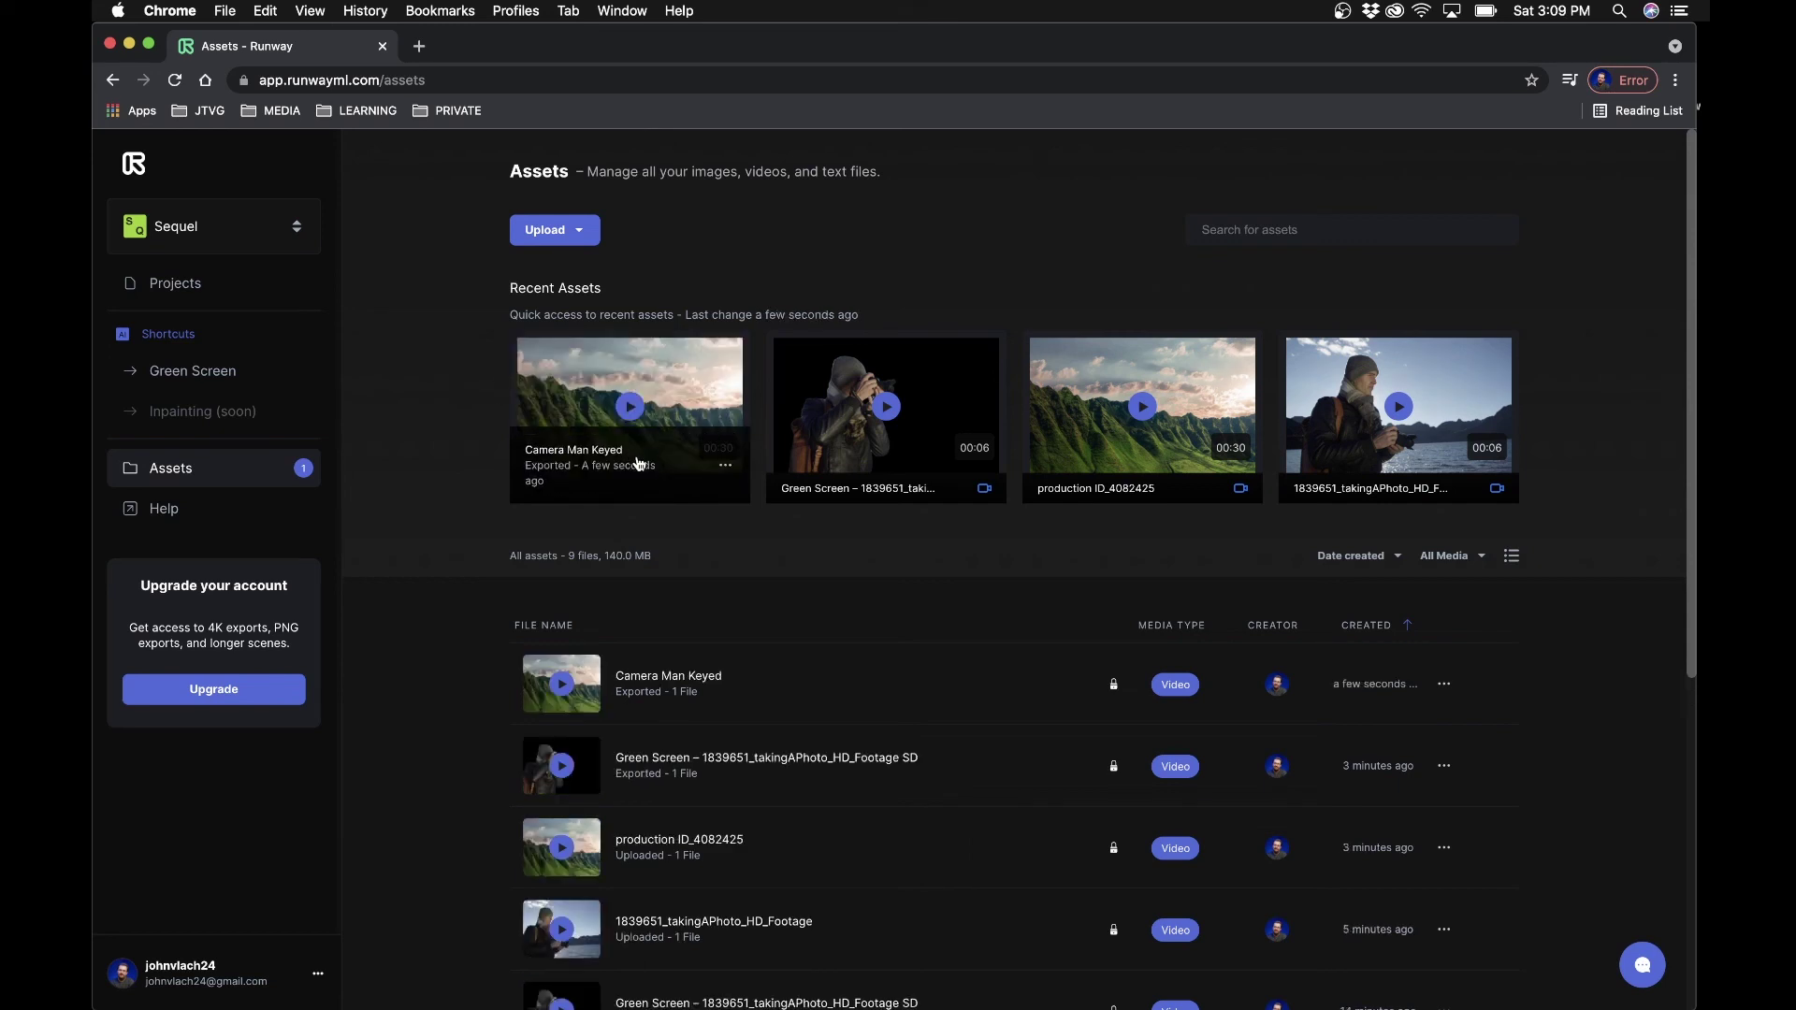
click(727, 467)
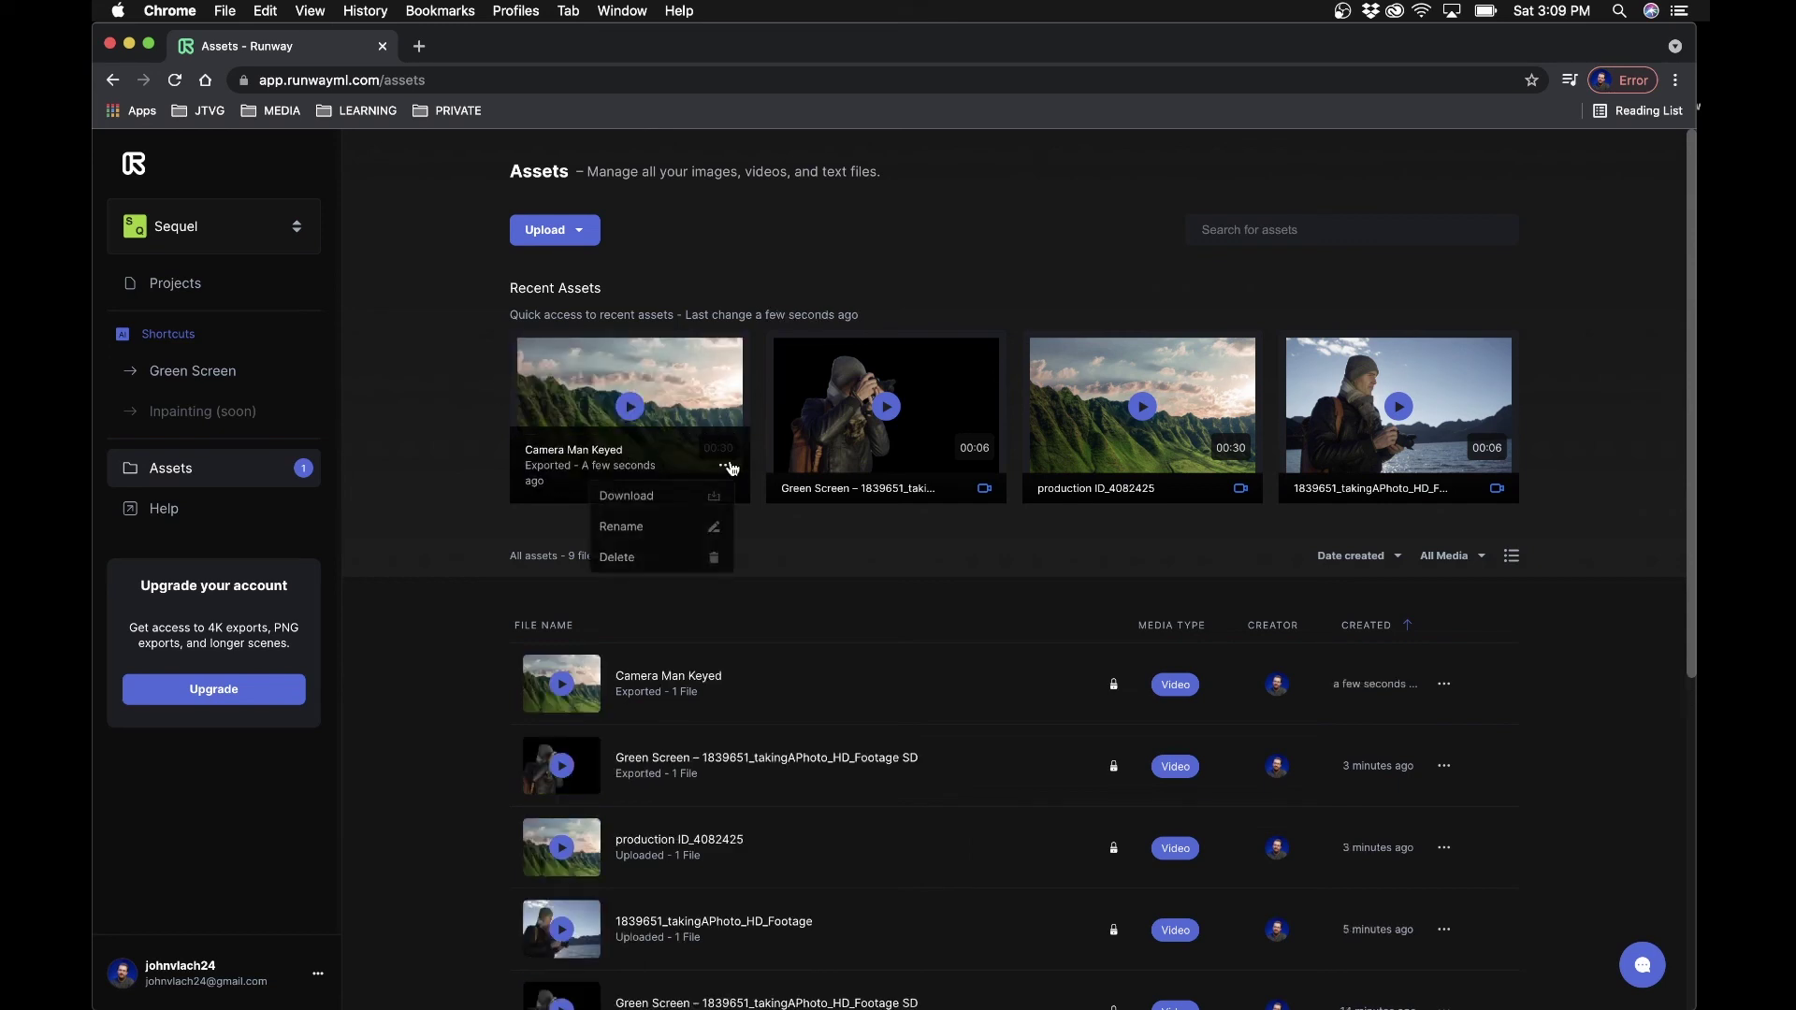
click(660, 495)
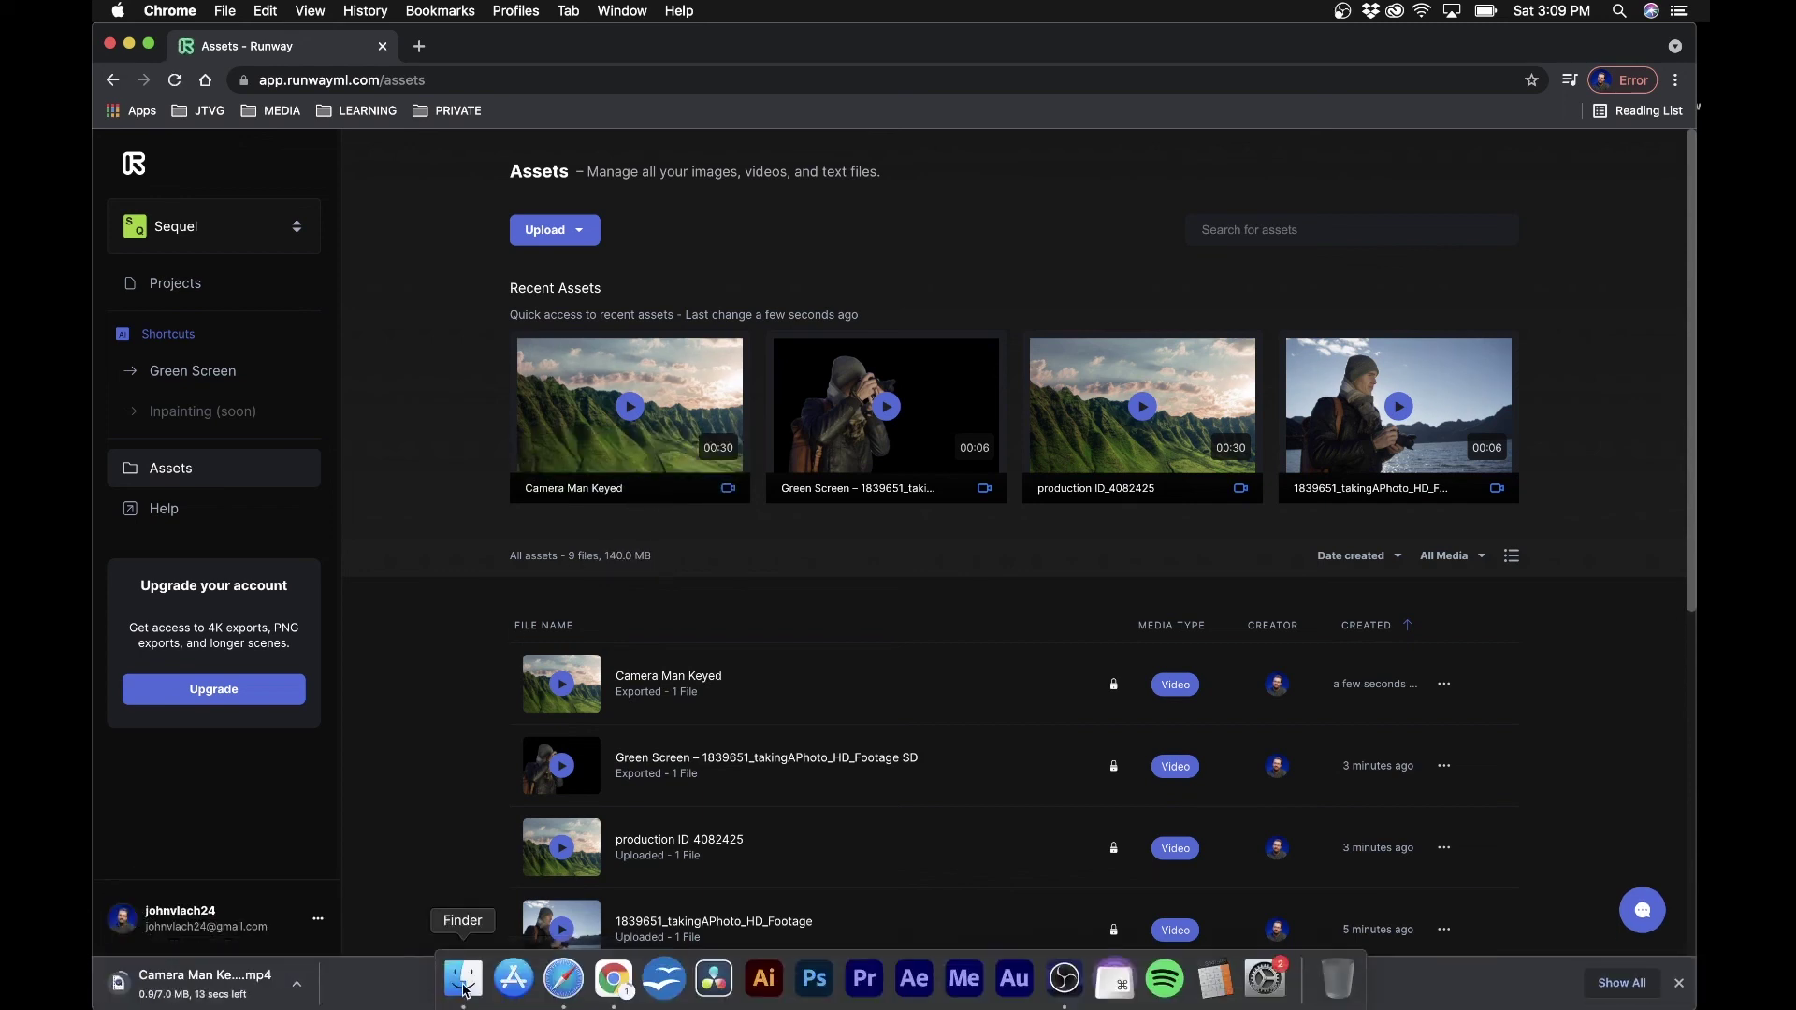
- Quick Look the downloaded Camera Man Keyed.mp4 from Finder's Downloads folder to check the keyed composite
click(464, 979)
drag(783, 332, 860, 307)
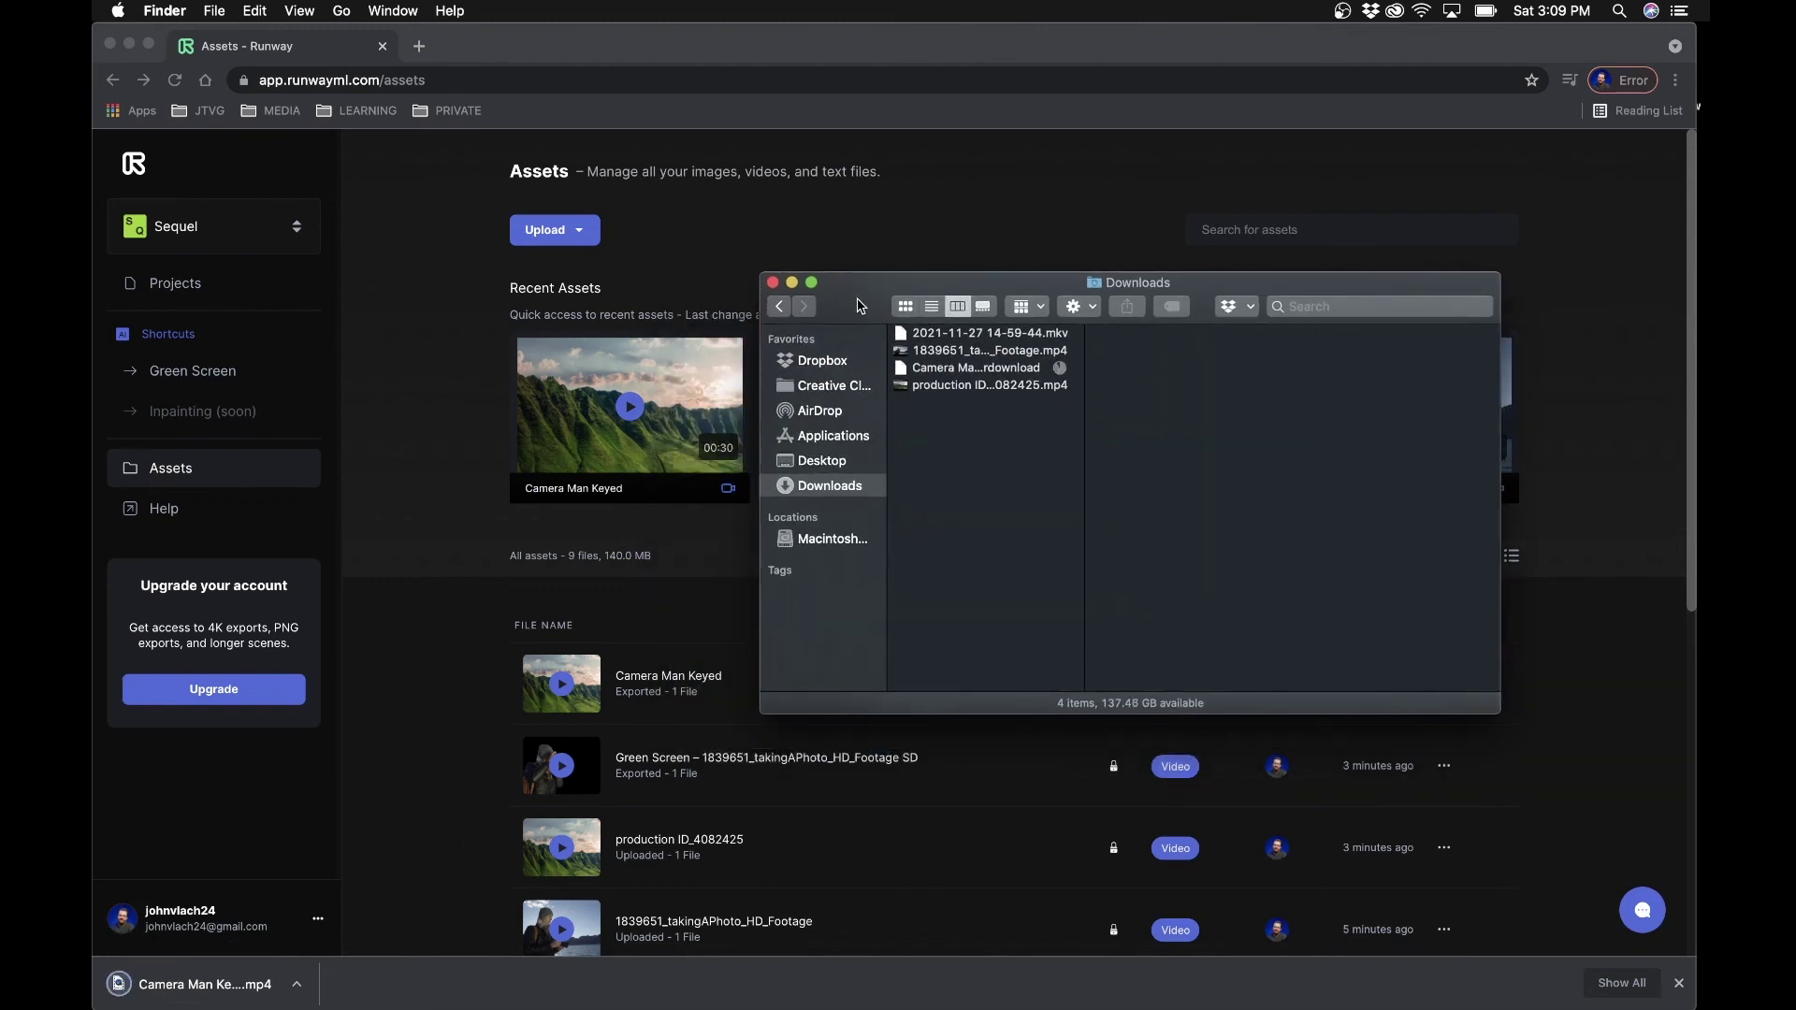
click(936, 370)
key(space)
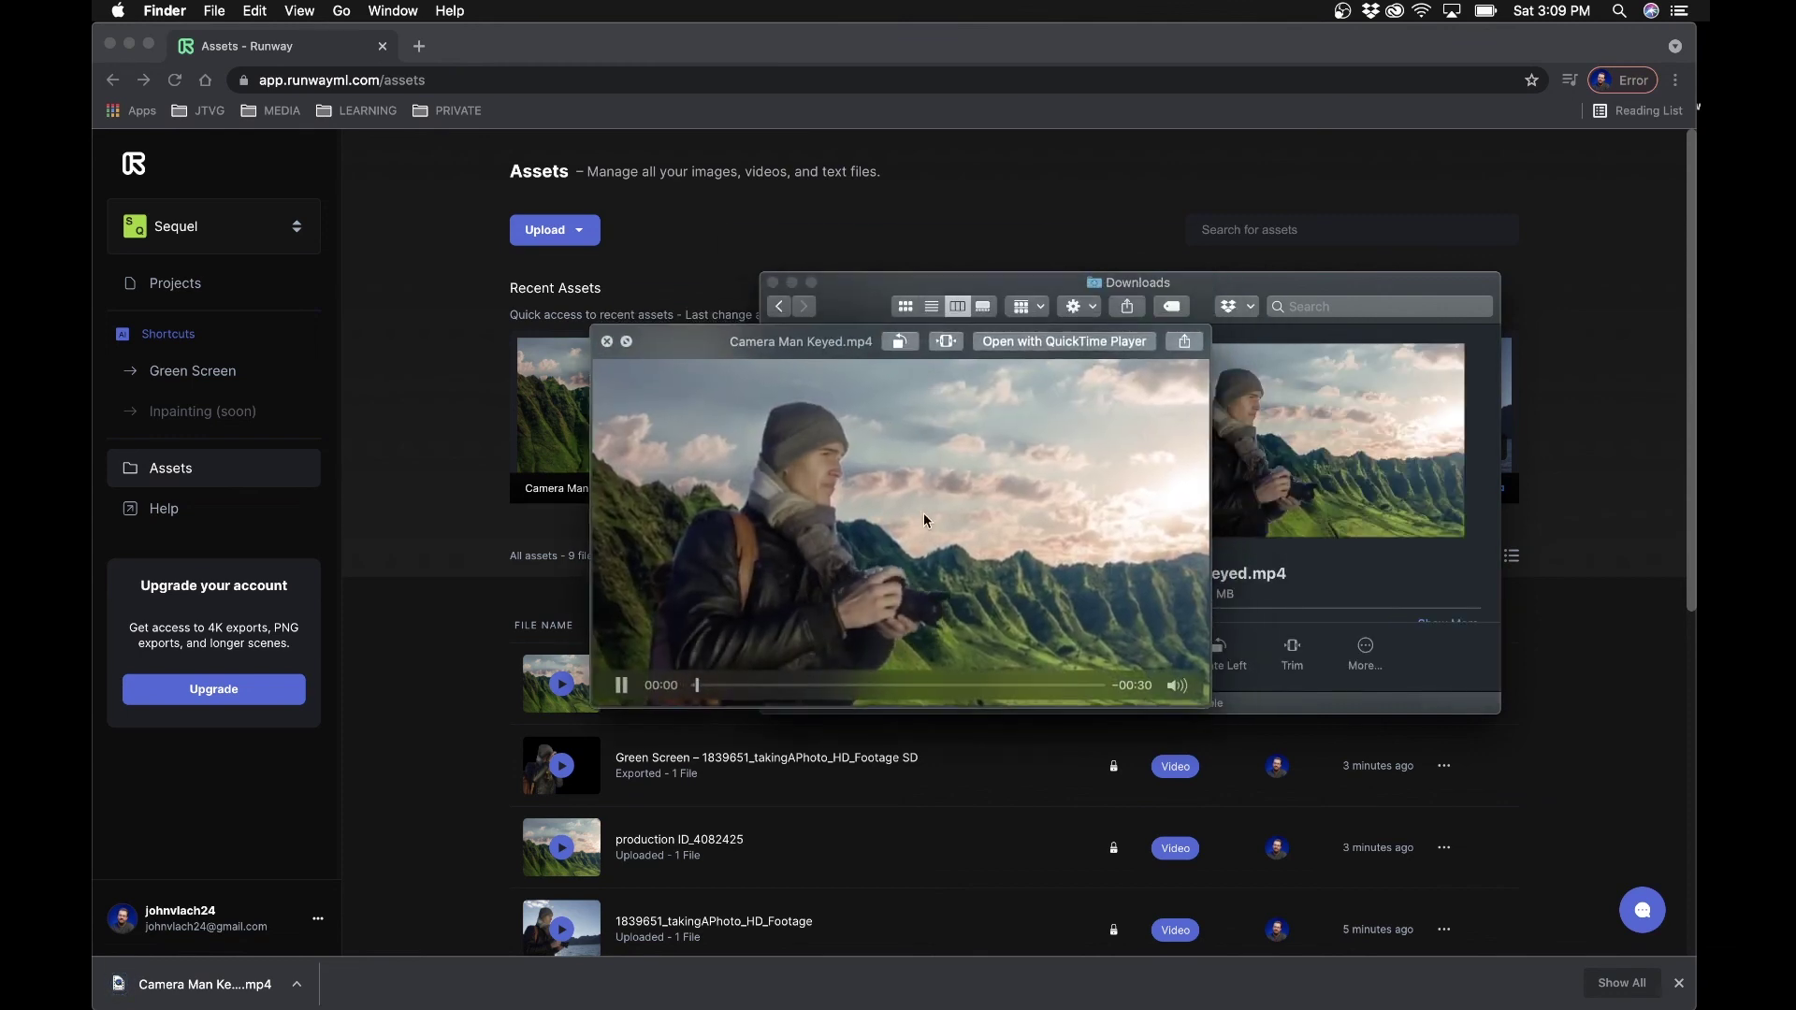